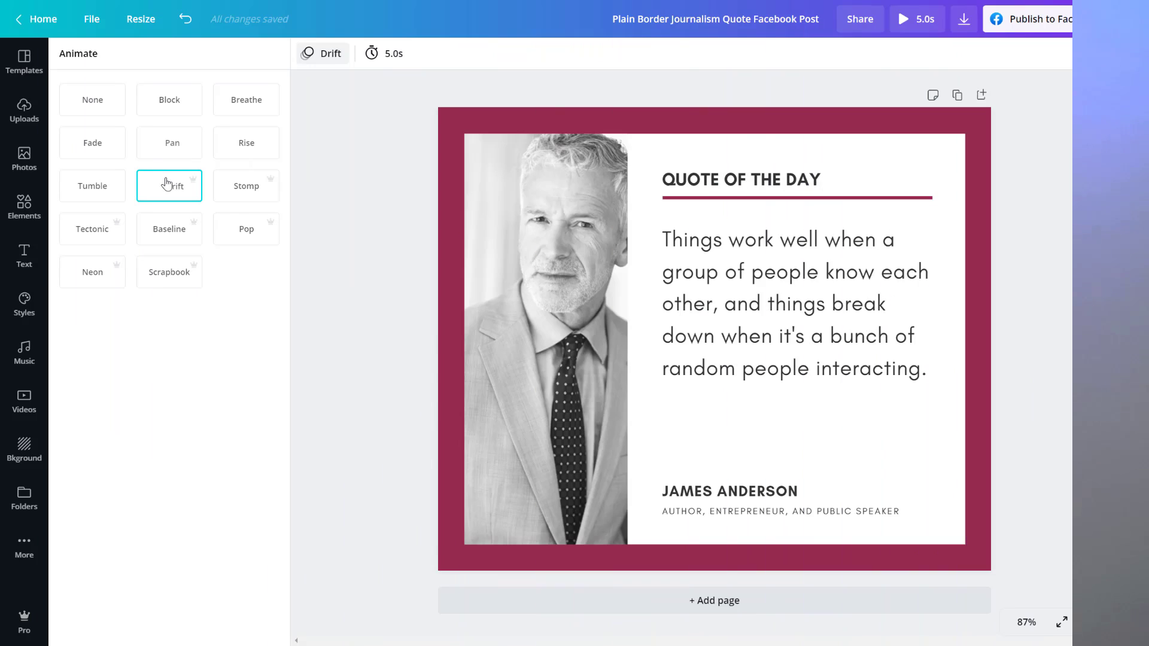
# Preview the Stomp and Baseline animations, then apply Scrapbook to the quote design.
pyautogui.click(245, 191)
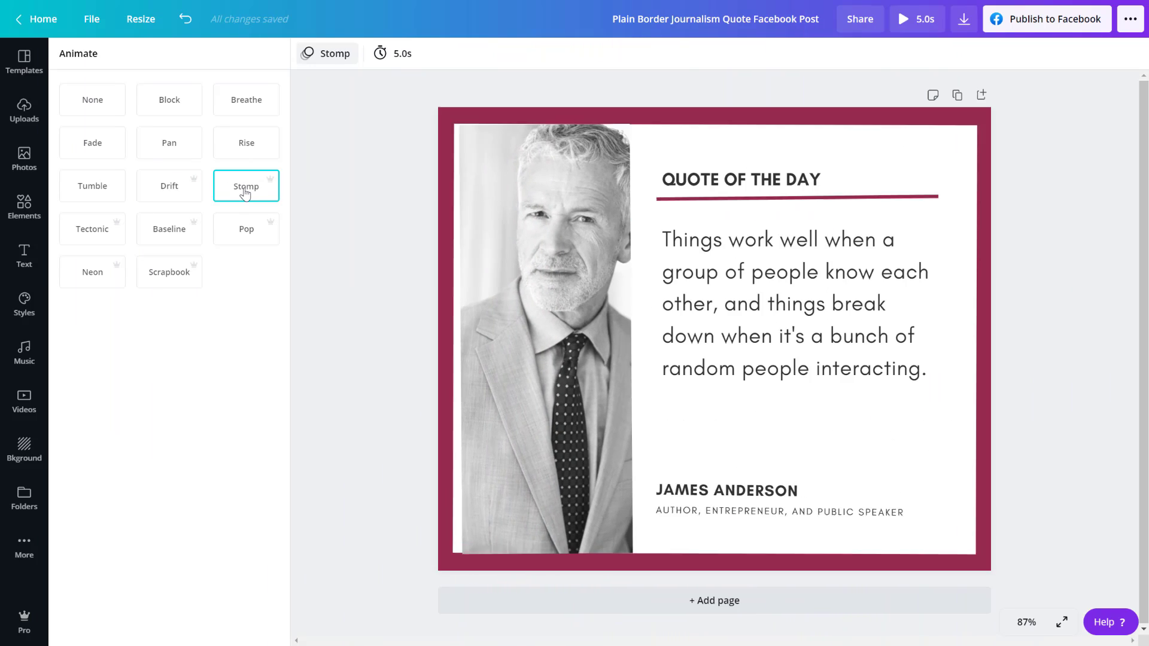
pyautogui.click(170, 233)
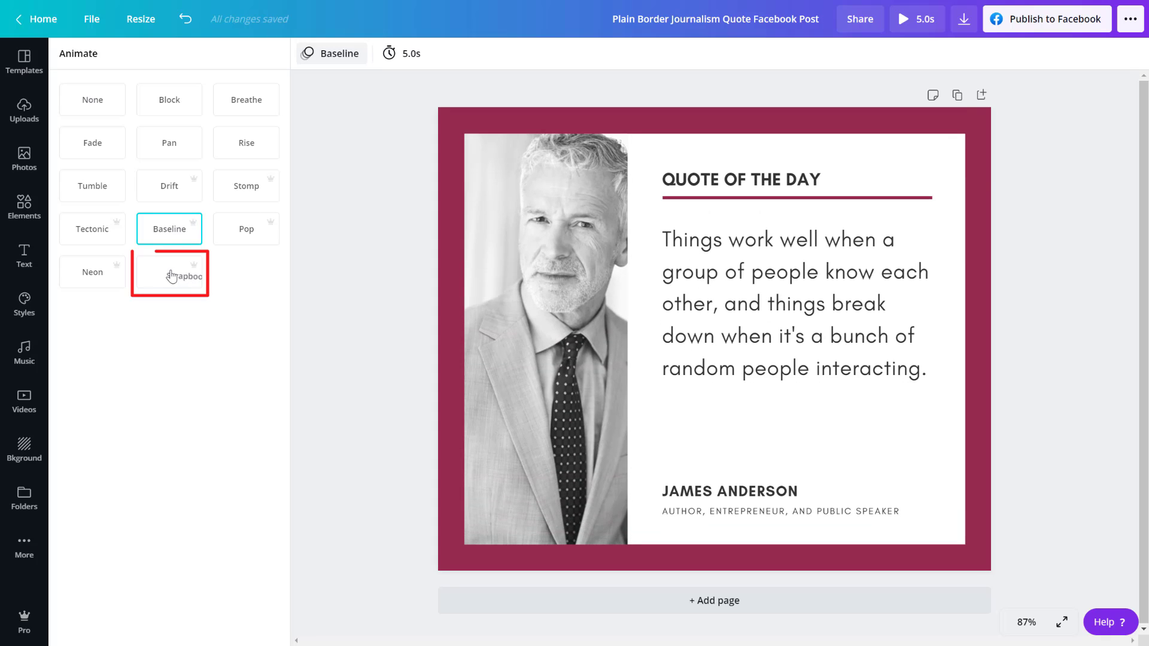
pyautogui.click(171, 276)
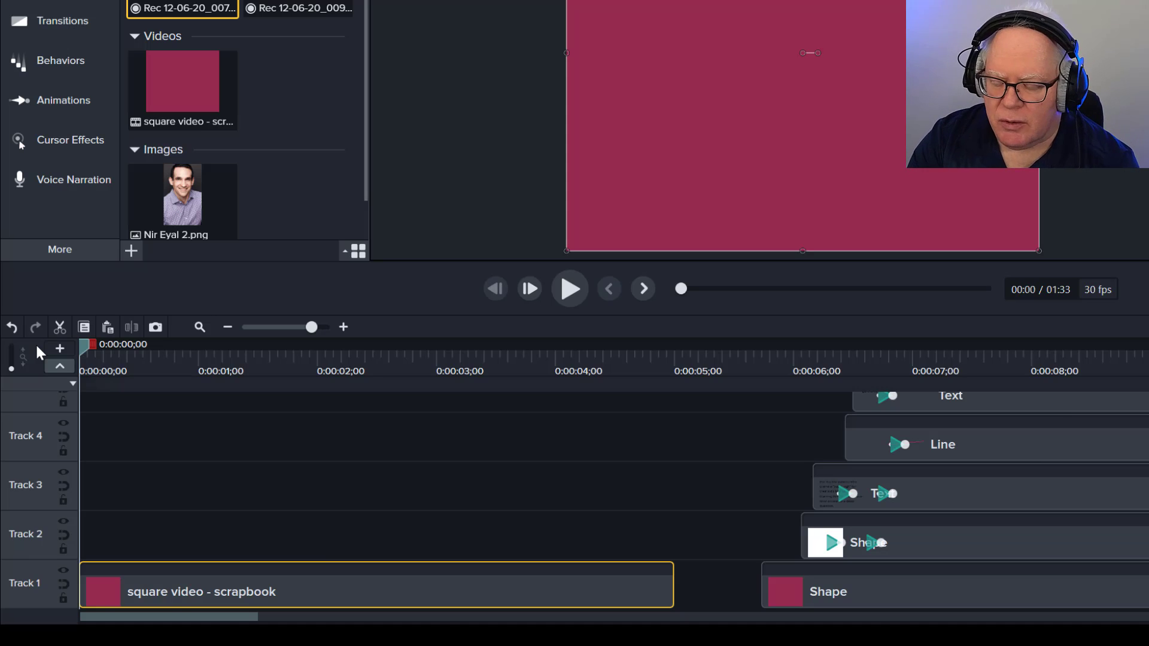
# Step the reference video forward to 0:00:00;10, where the tilted white page enters.
pyautogui.hotkey('ctrl', 'Right')
pyautogui.hotkey('ctrl', 'Right')
pyautogui.hotkey('ctrl', 'Right')
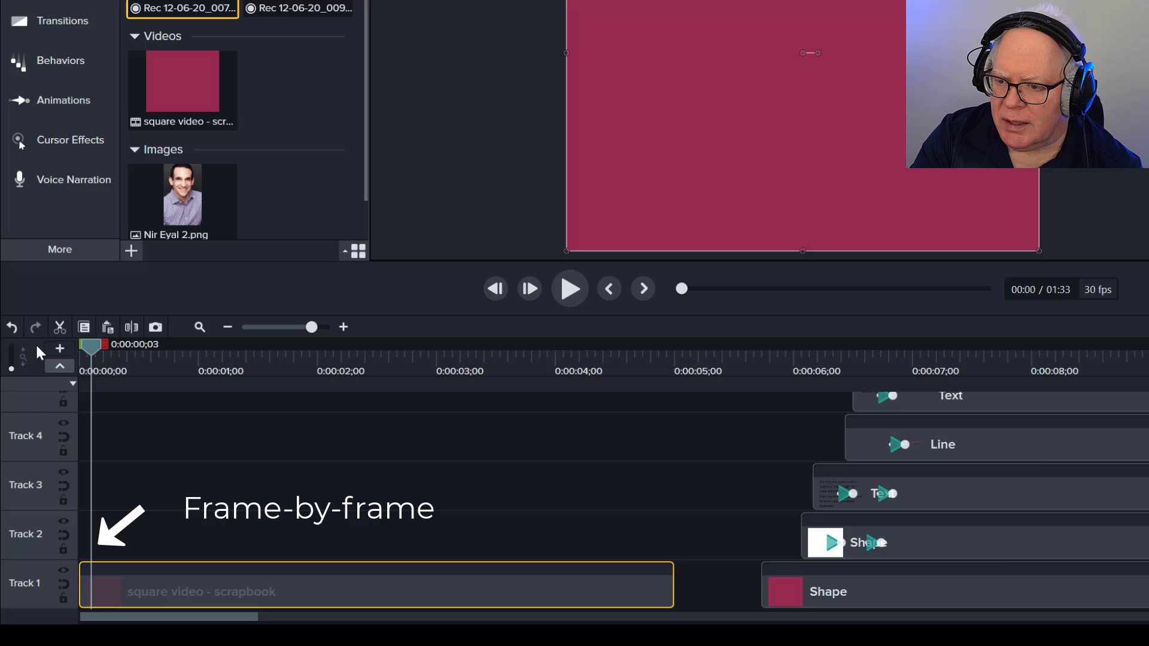
pyautogui.hotkey('ctrl', 'Right')
pyautogui.hotkey('ctrl', 'Right')
pyautogui.hotkey('ctrl', 'Right')
pyautogui.hotkey('ctrl', 'Right')
pyautogui.hotkey('ctrl', 'Right')
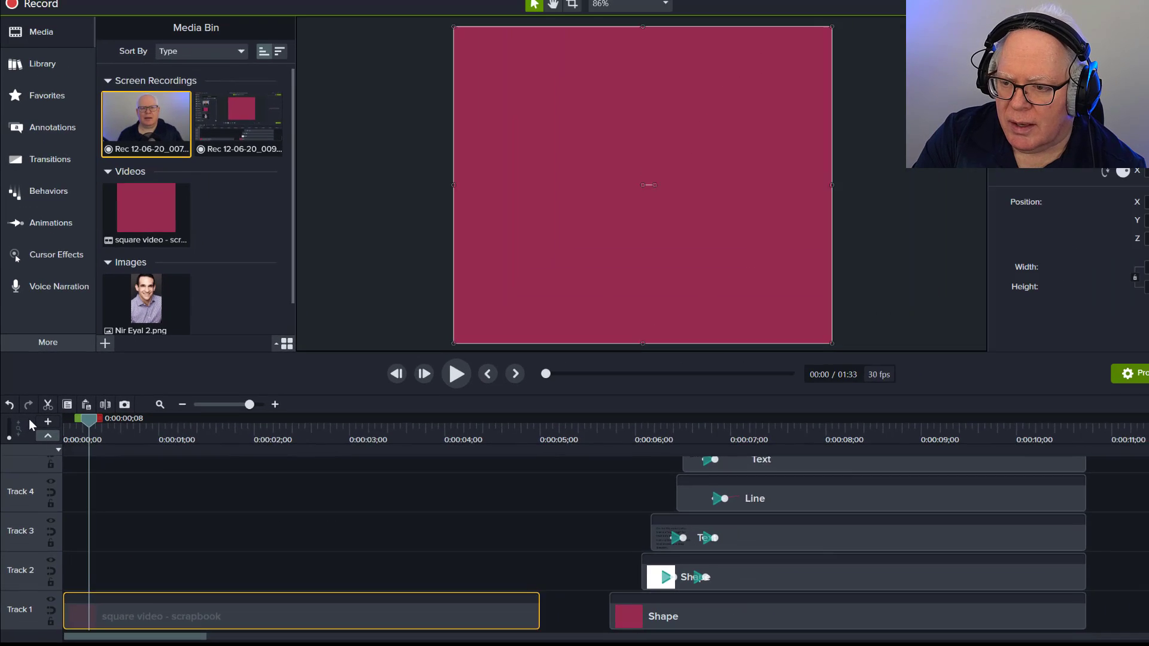
pyautogui.hotkey('ctrl', 'Right')
pyautogui.hotkey('ctrl', 'Right')
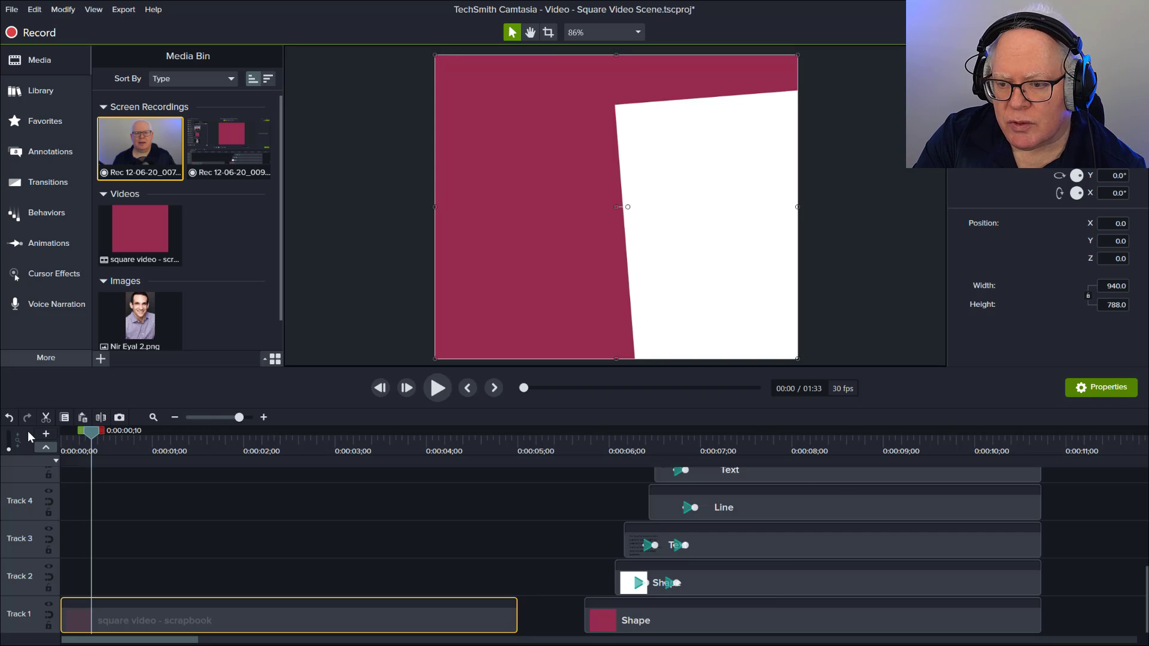
# Advance the reference video frame by frame until the quote text appears.
pyautogui.hotkey('ctrl', 'Right')
pyautogui.hotkey('ctrl', 'Right')
pyautogui.hotkey('ctrl', 'Right')
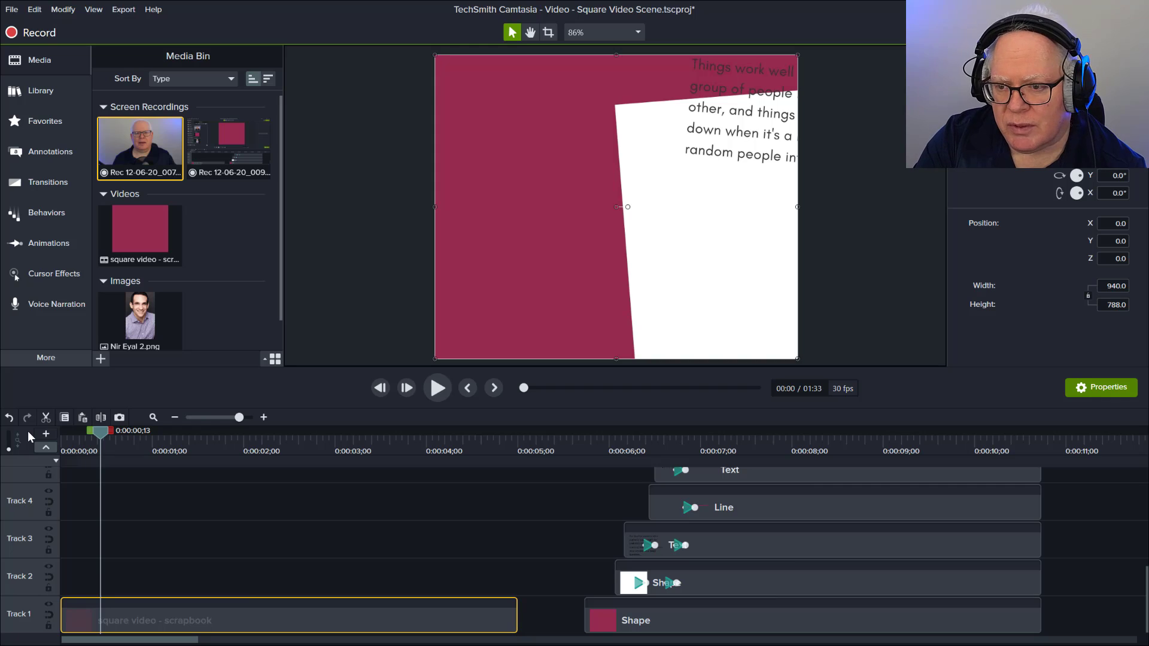
pyautogui.hotkey('ctrl', 'Right')
pyautogui.hotkey('ctrl', 'Right')
pyautogui.hotkey('ctrl', 'Right')
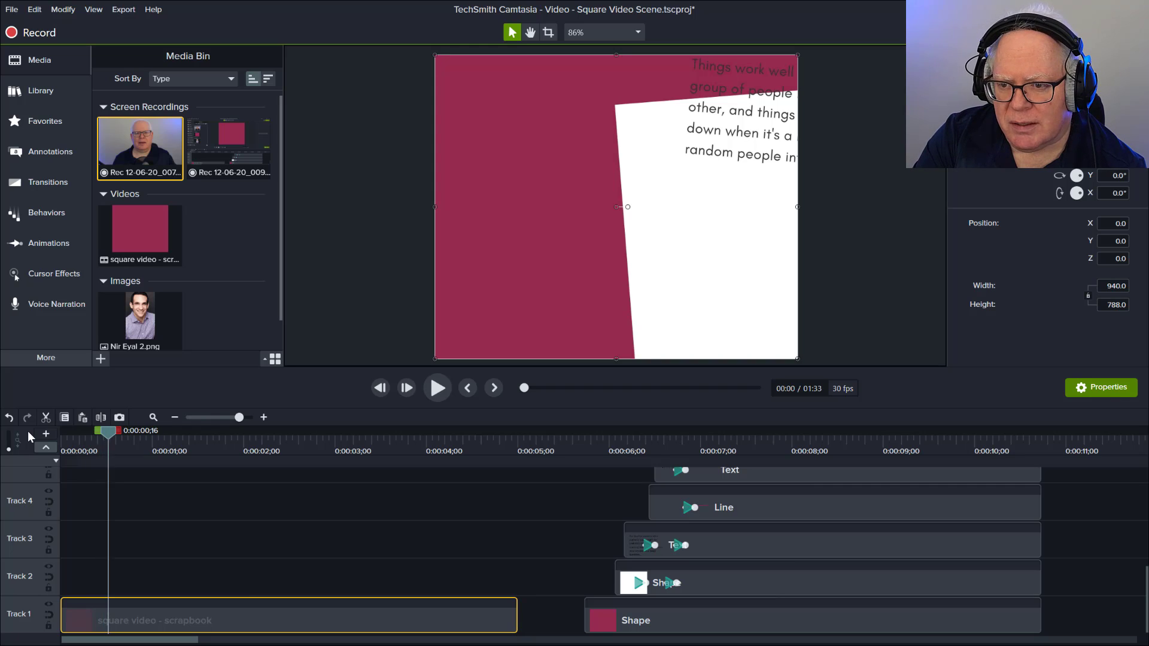
pyautogui.hotkey('ctrl', 'Right')
pyautogui.hotkey('ctrl', 'Right')
pyautogui.hotkey('ctrl', 'Right')
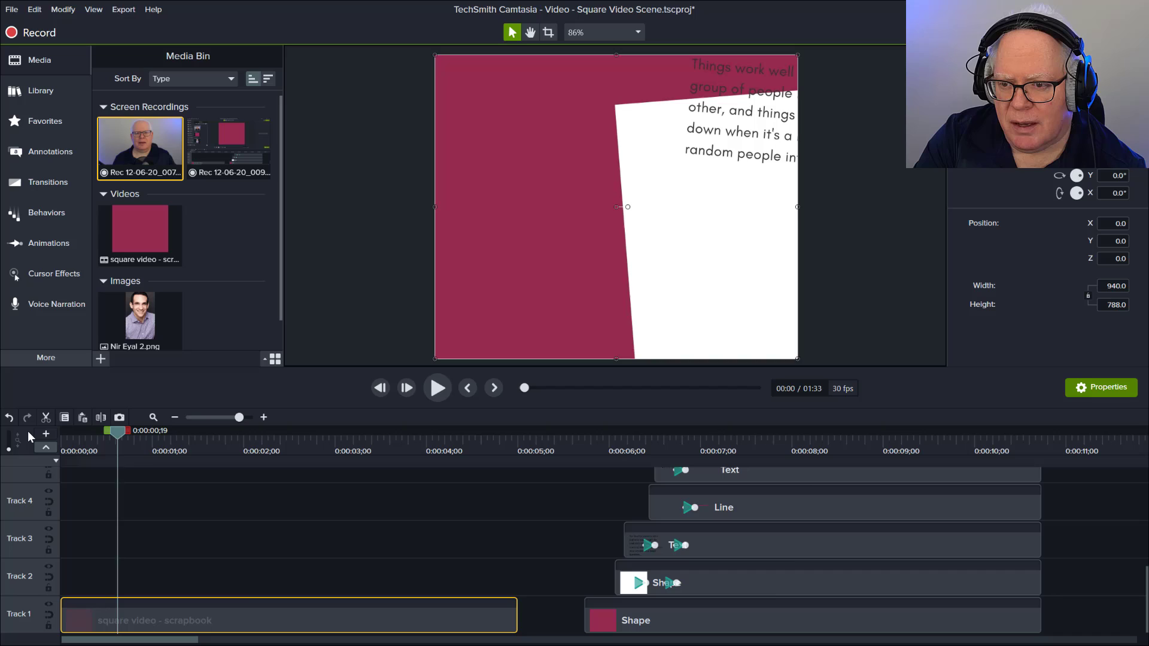
pyautogui.hotkey('ctrl', 'Right')
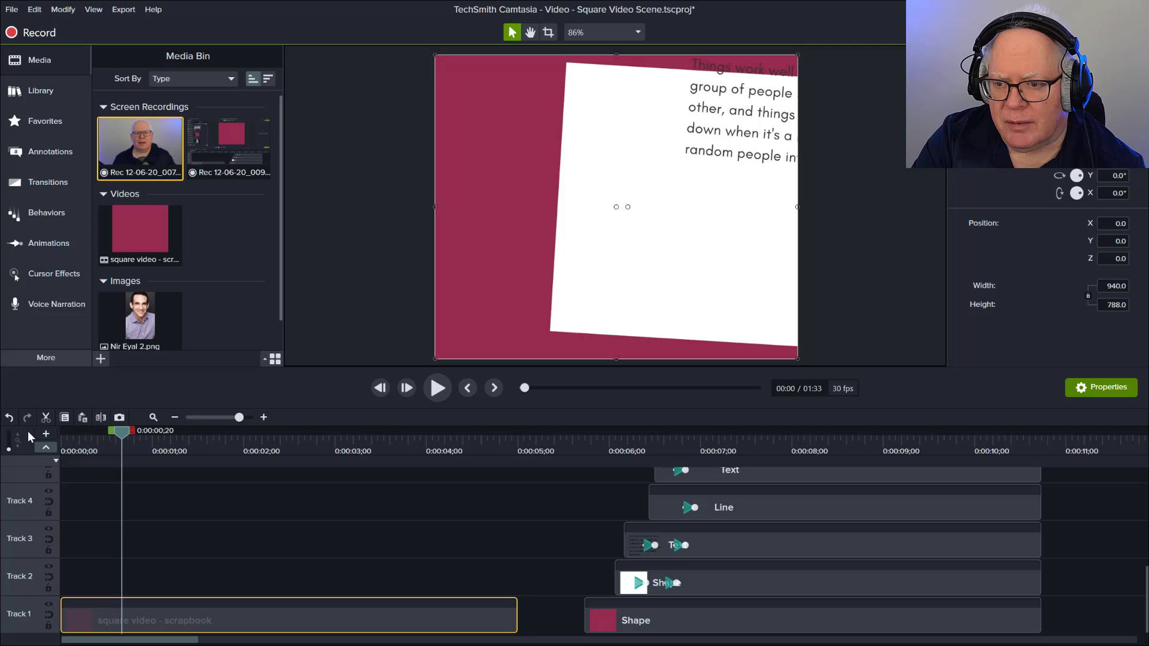
# Step back and forth around frame 23 to study the underline and quote sliding in.
pyautogui.press('.')
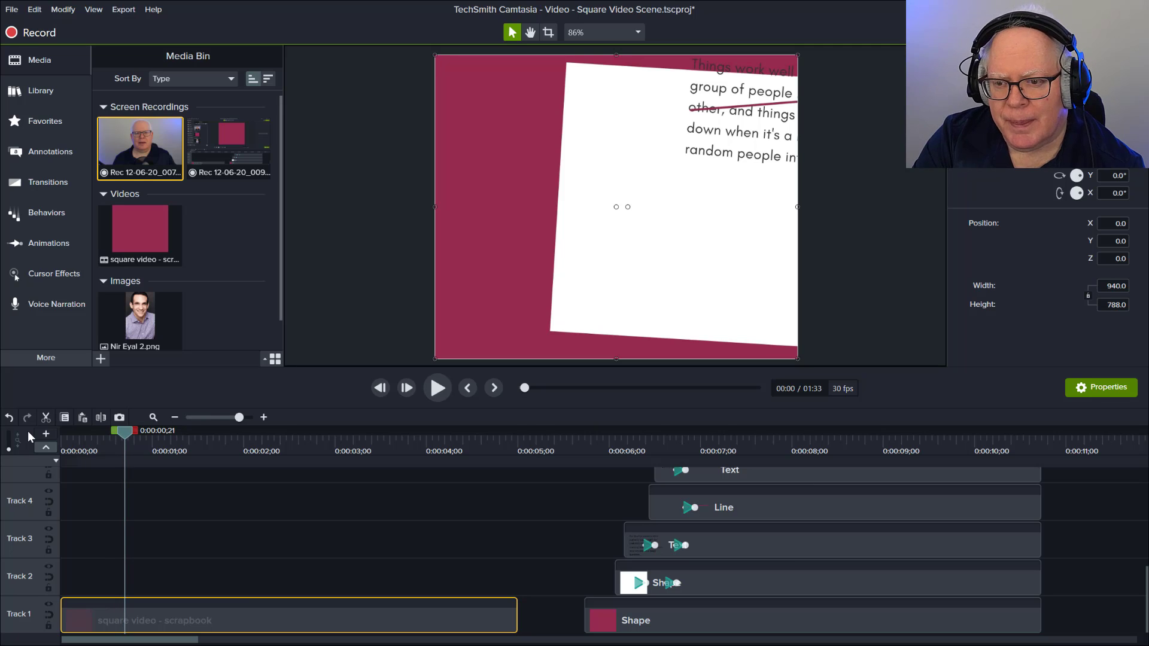
pyautogui.press('.')
pyautogui.press('.')
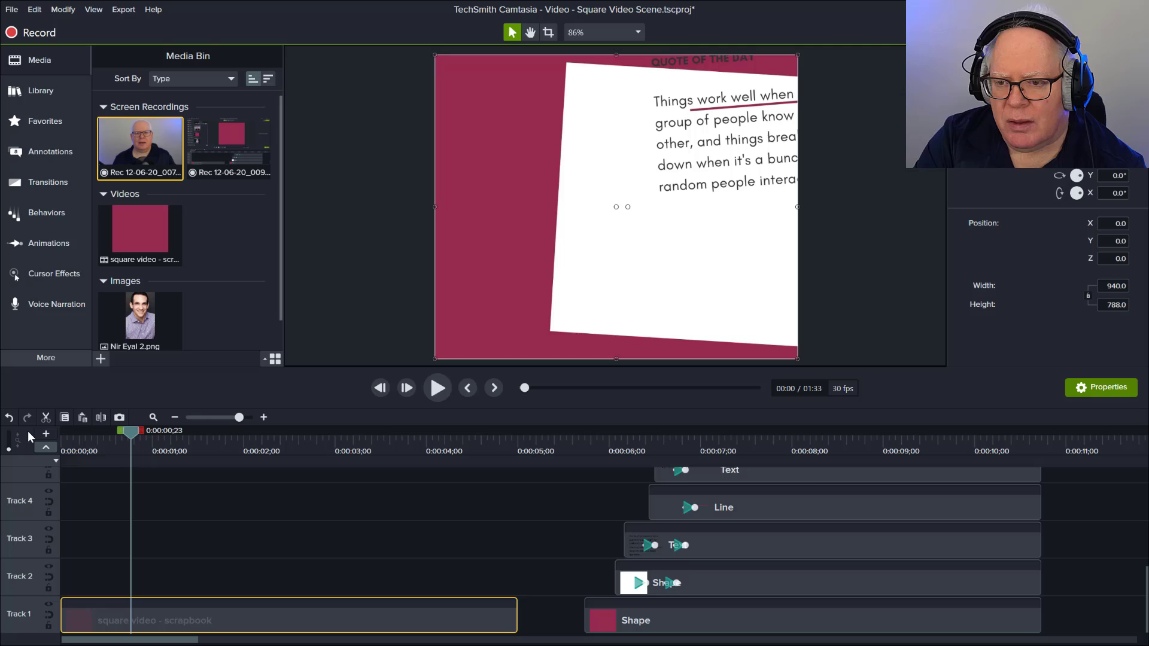
pyautogui.press(',')
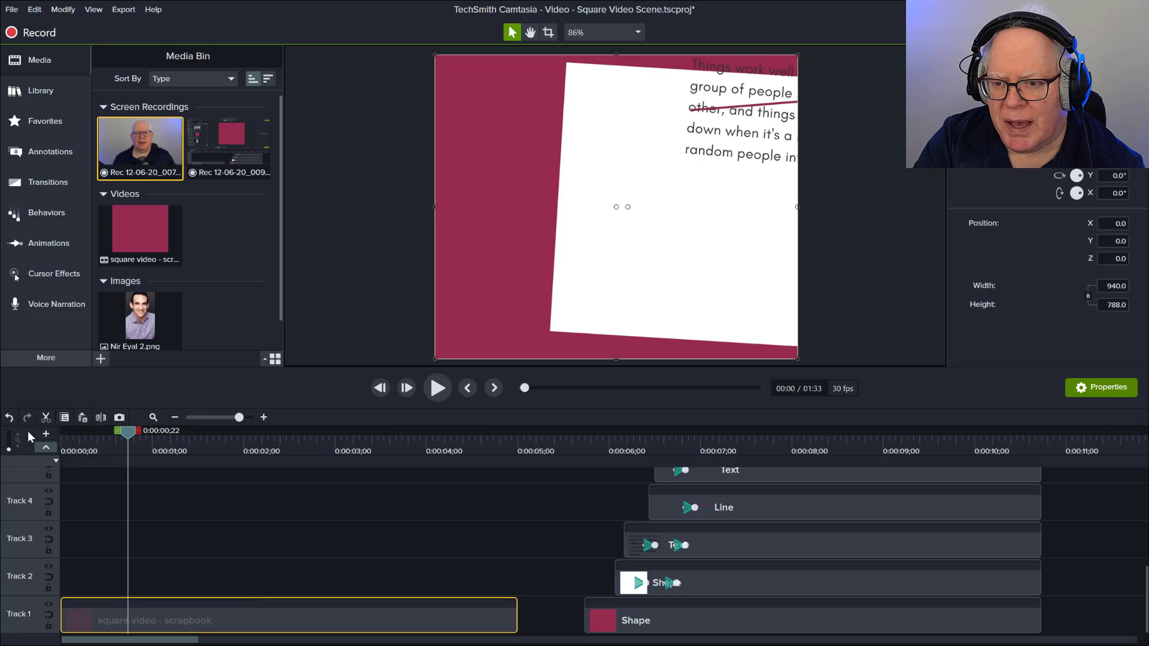
pyautogui.press('.')
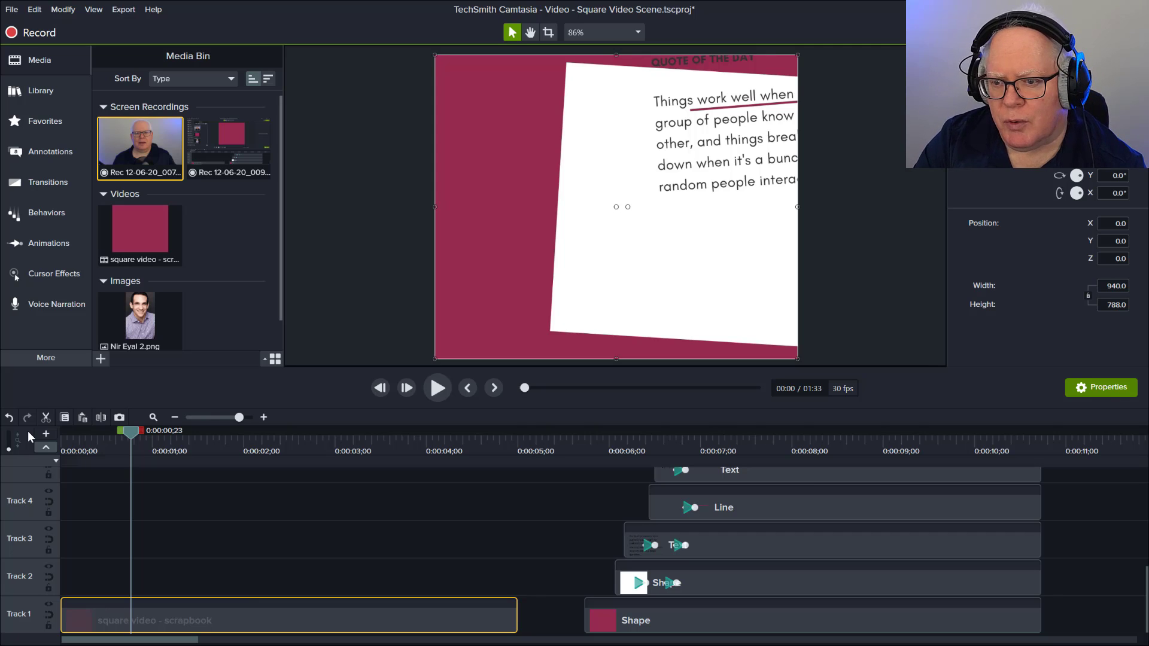
# Step frames to 0:00:01;12 as the photo, author name and straightened card appear.
pyautogui.press('.')
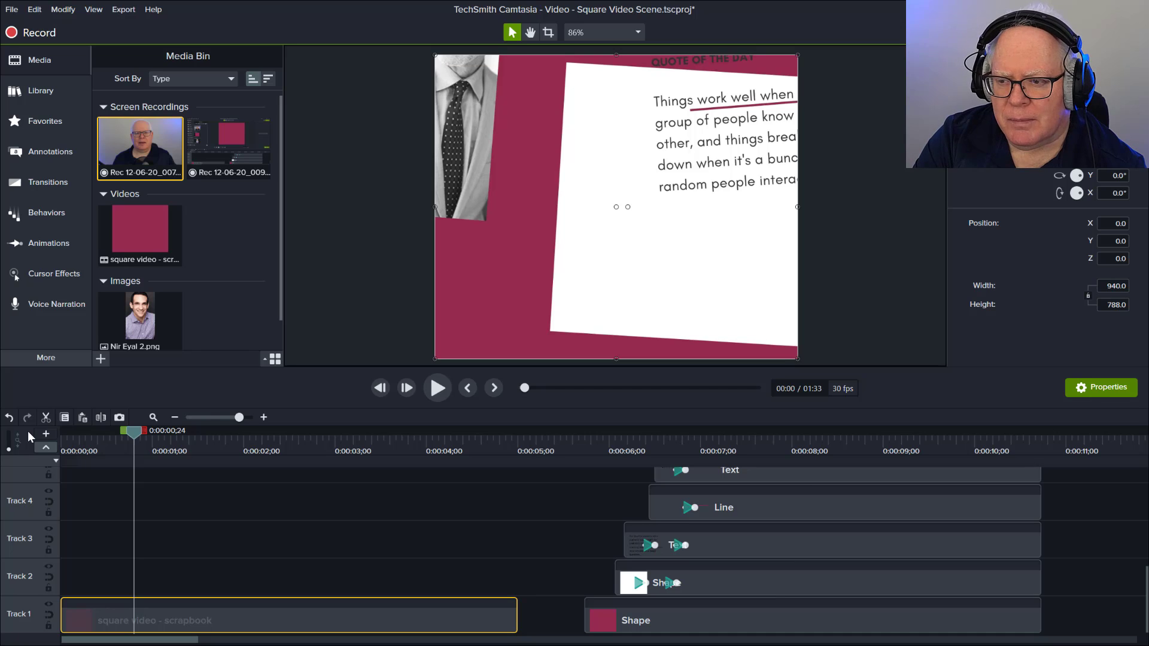
pyautogui.press('.')
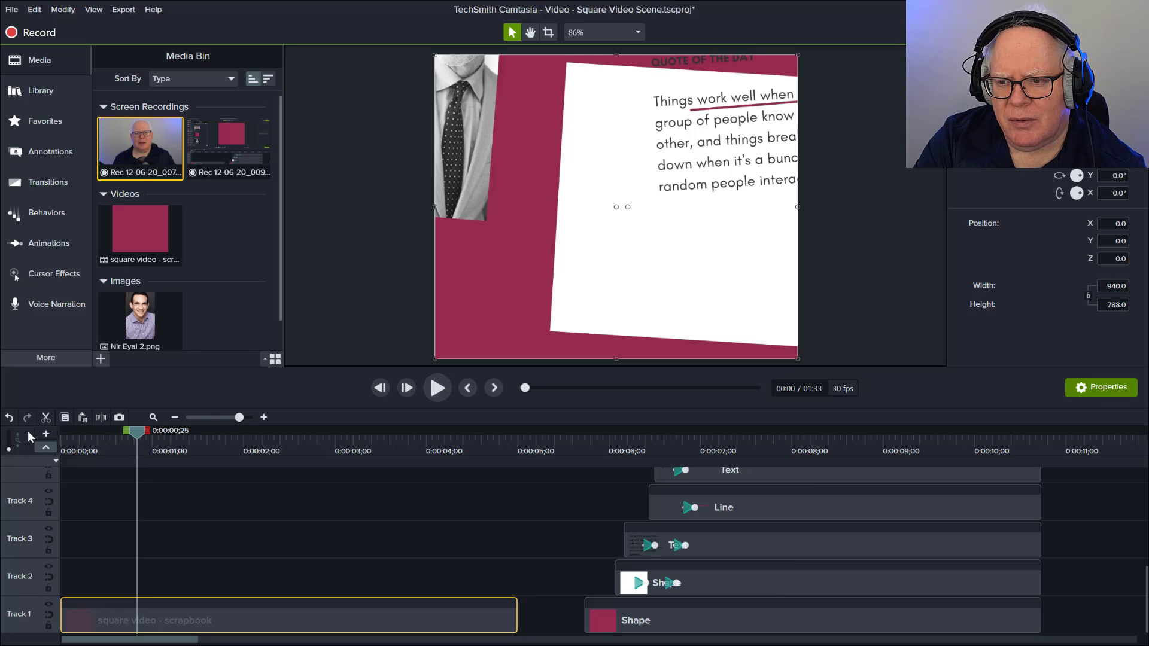
pyautogui.press('.')
pyautogui.press('.')
pyautogui.press('.')
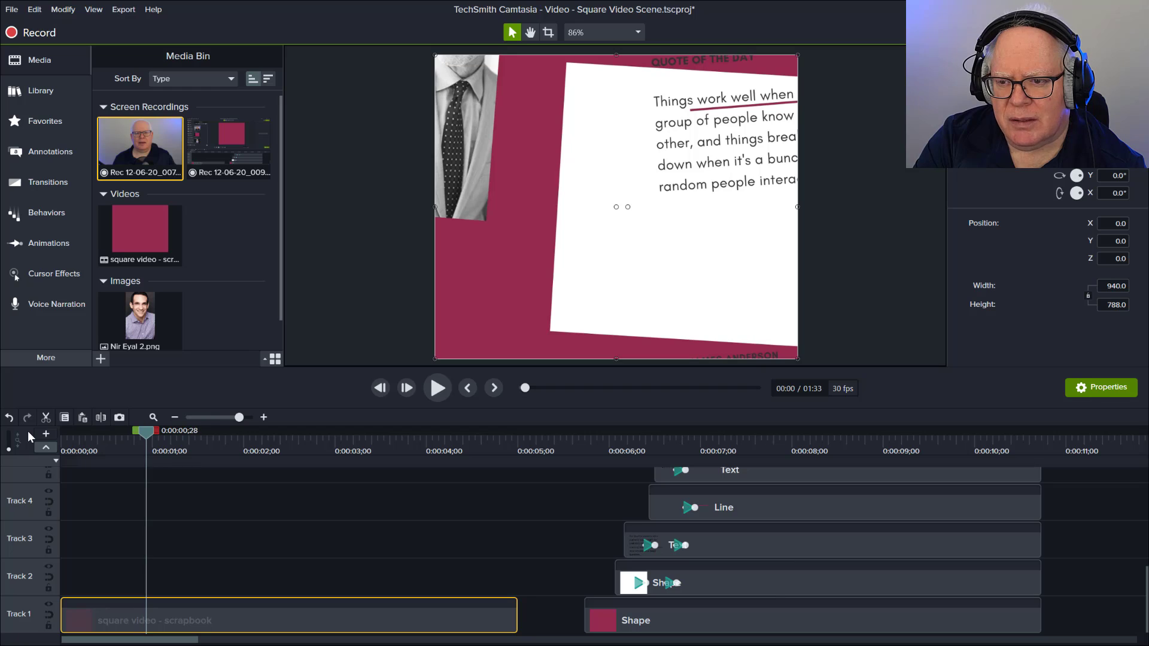
pyautogui.press('.')
pyautogui.press('.')
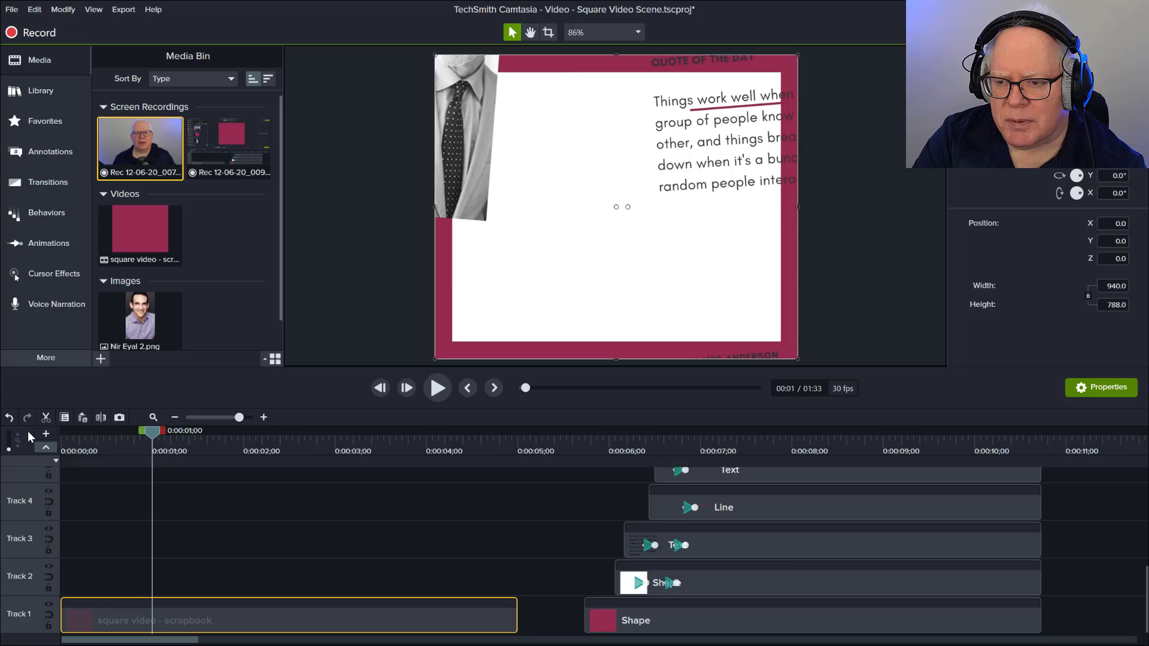
pyautogui.press('.')
pyautogui.press('.')
pyautogui.press('.')
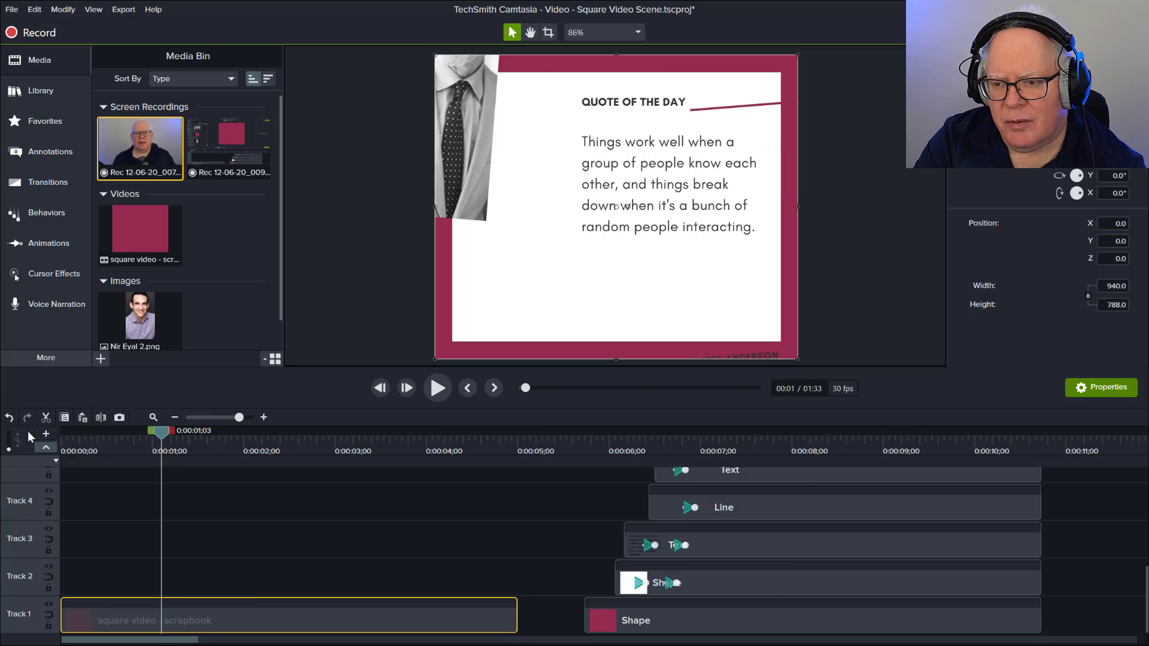
pyautogui.press('.')
pyautogui.press('.')
pyautogui.press('.')
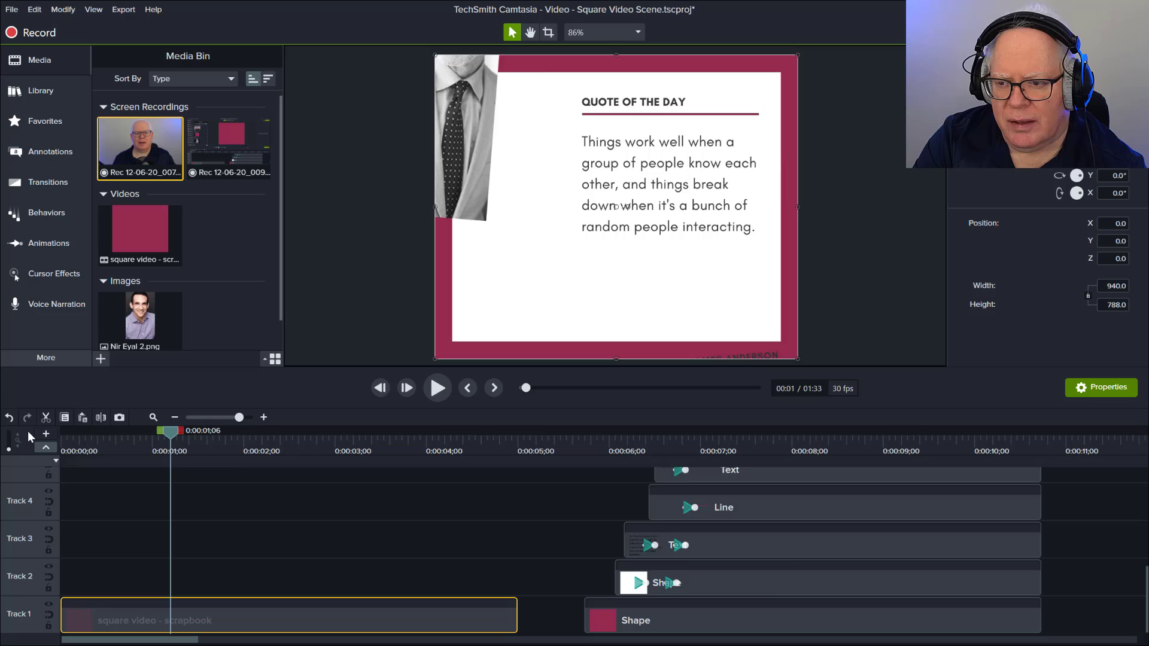
pyautogui.press('.')
pyautogui.press('.')
pyautogui.press('.')
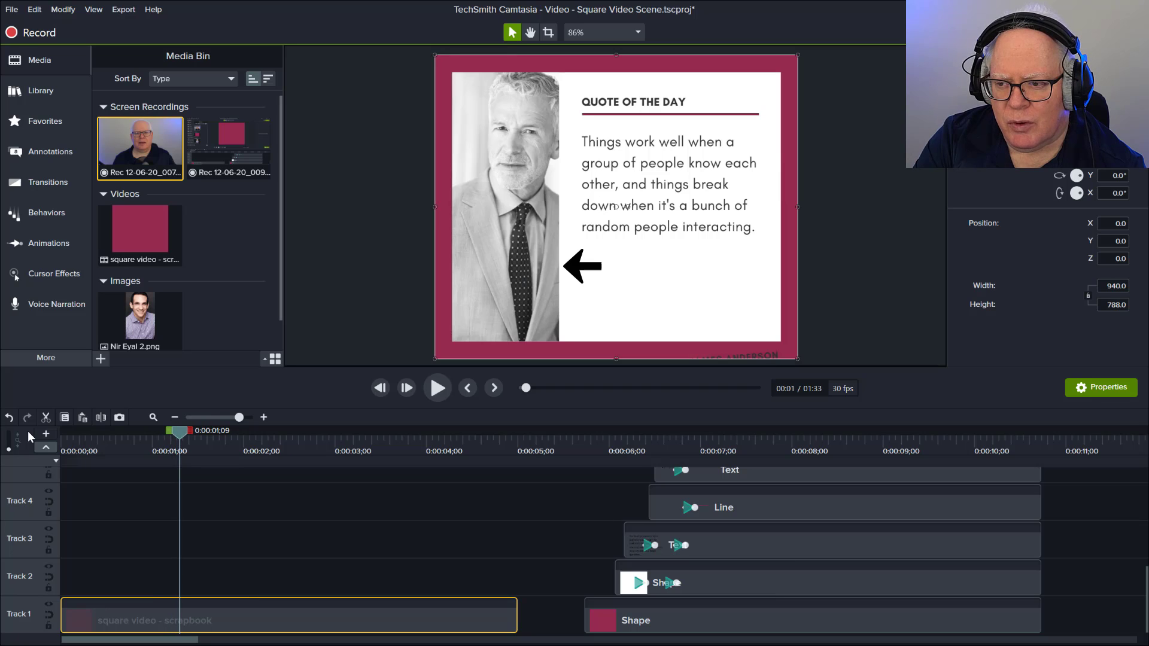
pyautogui.press('.')
pyautogui.press('.')
pyautogui.press('.')
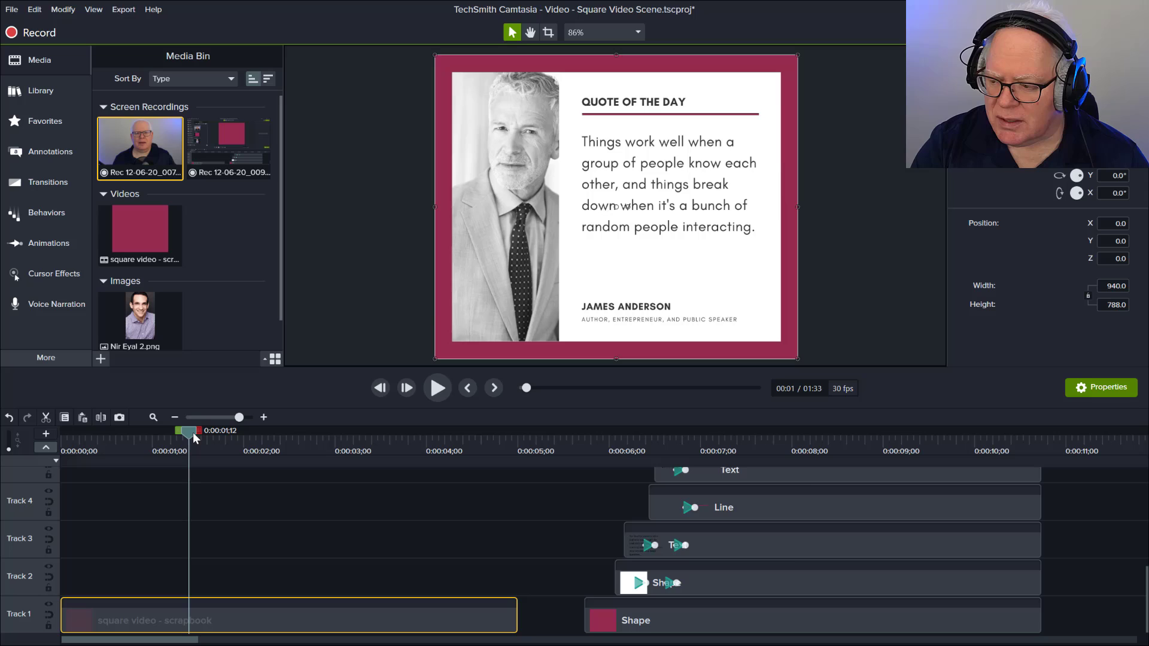
# Replay the reference from 0:00 and pause at 0:00:02;06 on the finished card.
pyautogui.moveTo(193, 432); pyautogui.dragTo(65, 432)
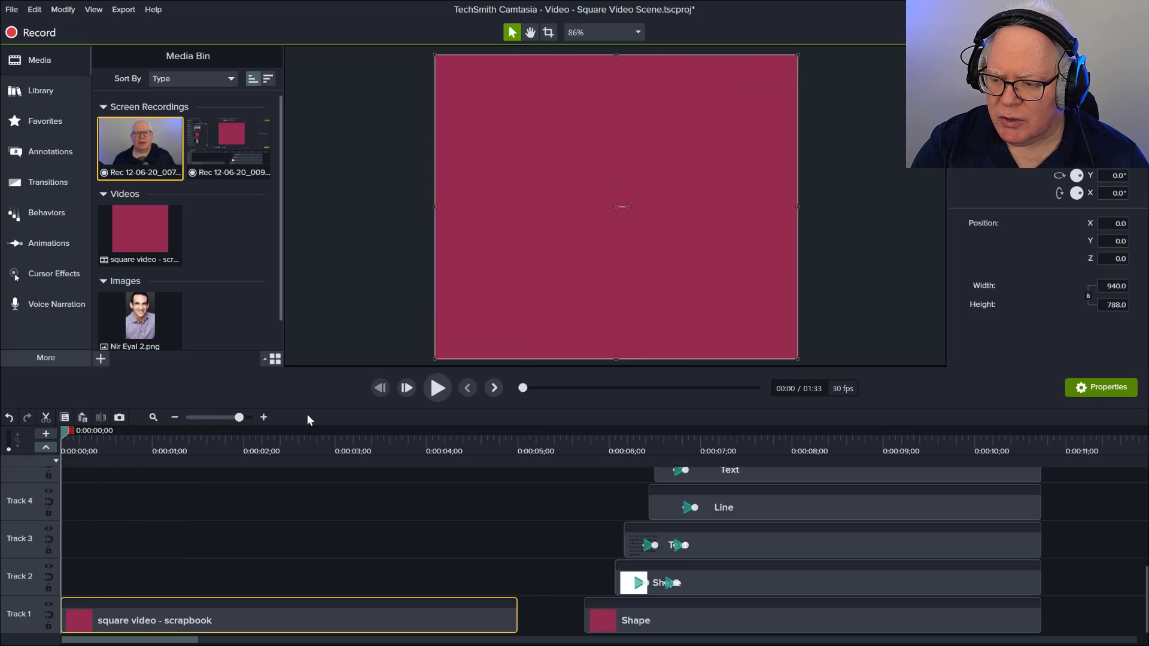
pyautogui.click(437, 389)
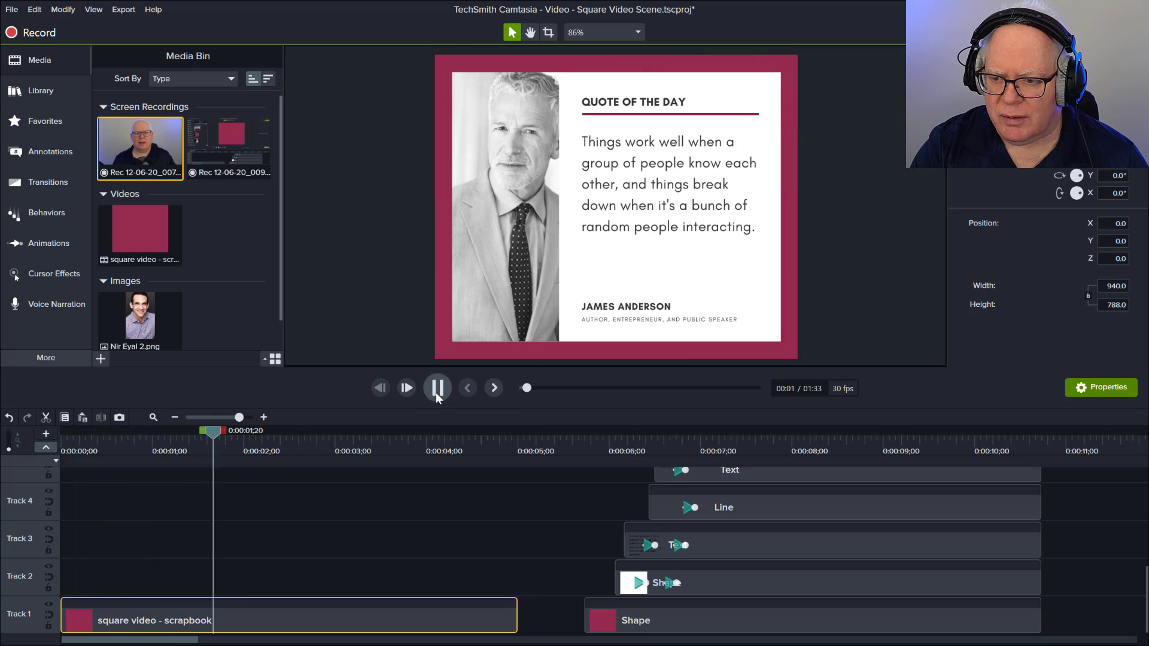
pyautogui.click(437, 389)
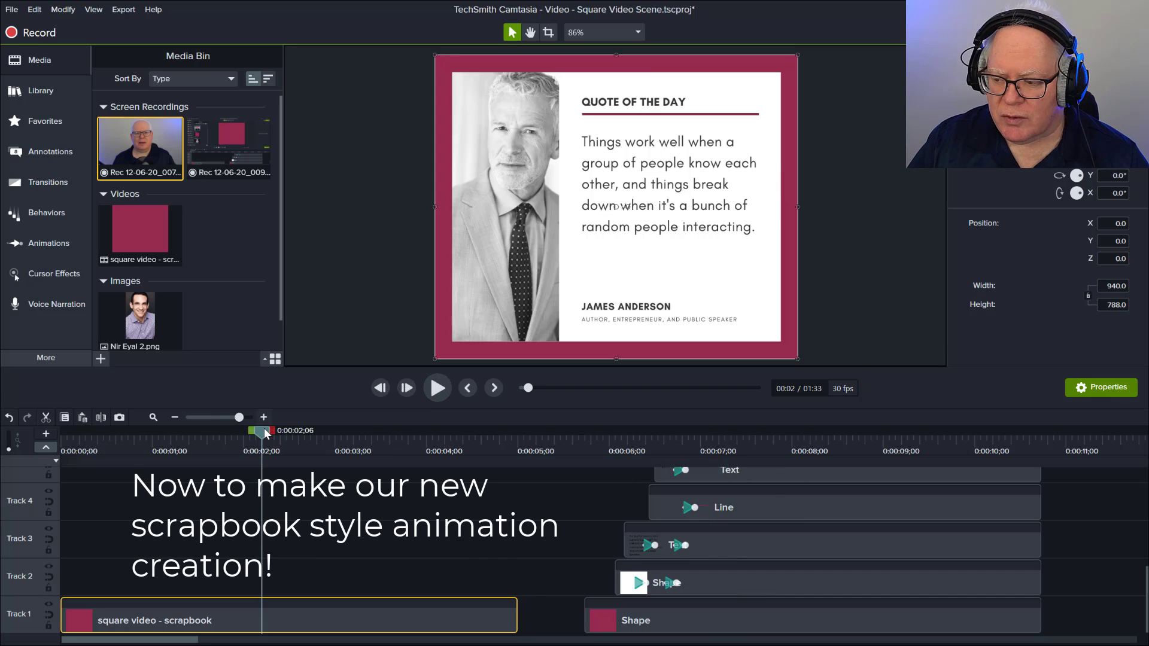
# Move to about 5 seconds, enlarge the preview, and play the rebuilt card to 0:00:07;29.
pyautogui.moveTo(273, 435); pyautogui.dragTo(557, 462)
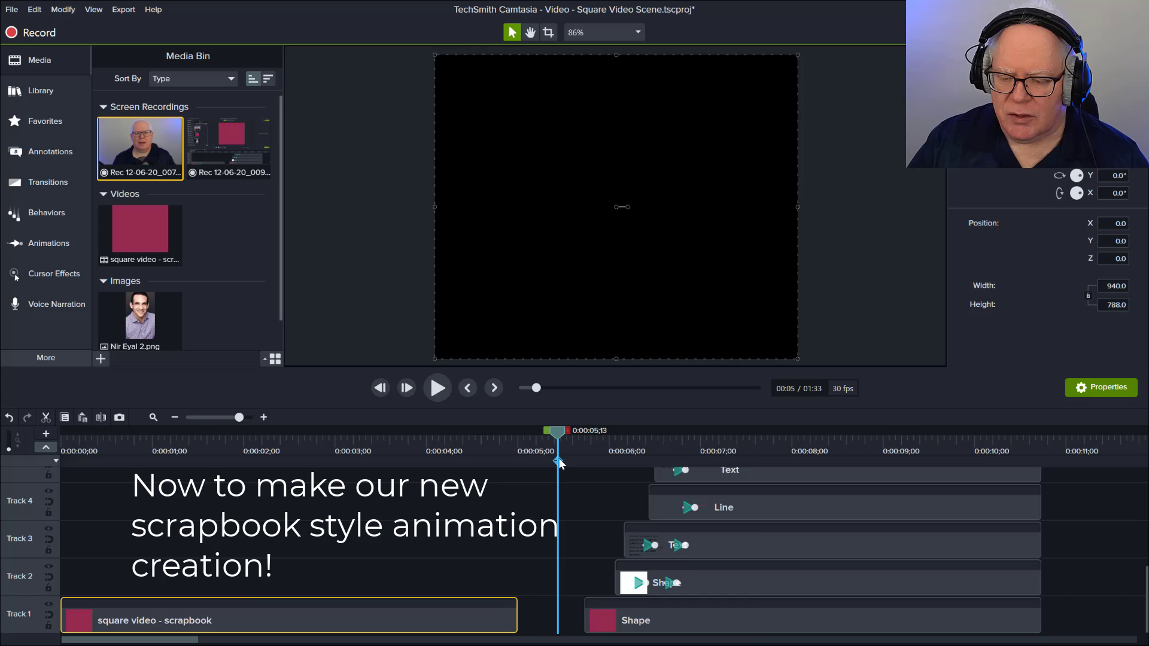
pyautogui.moveTo(699, 372); pyautogui.dragTo(744, 167)
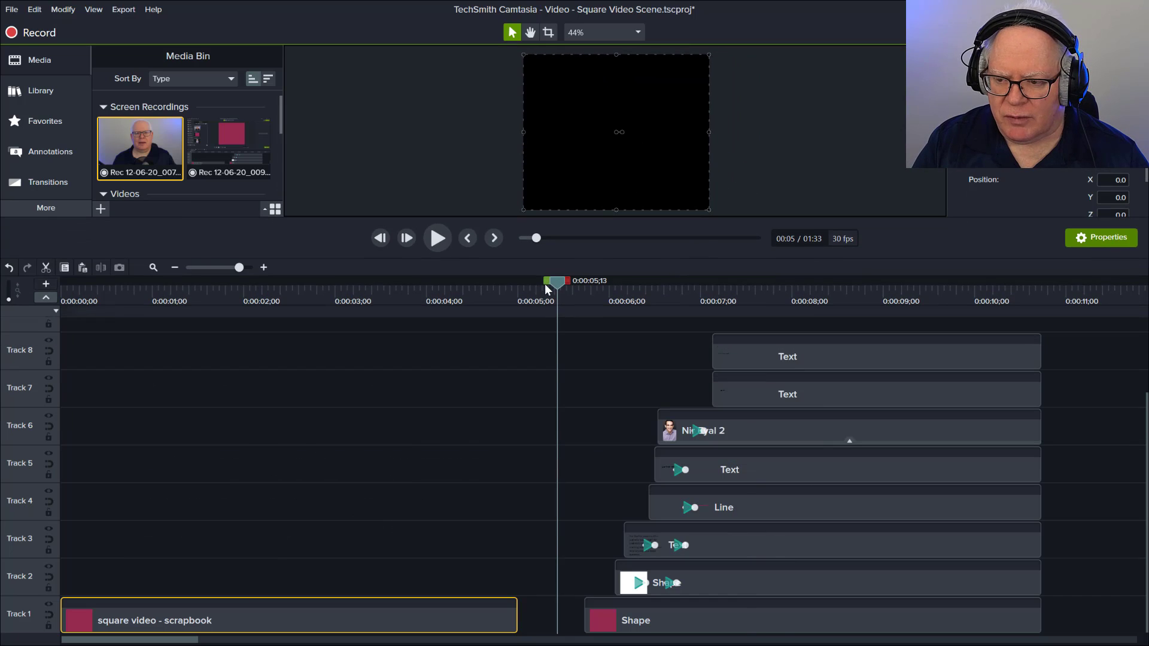
pyautogui.moveTo(556, 285); pyautogui.dragTo(564, 321)
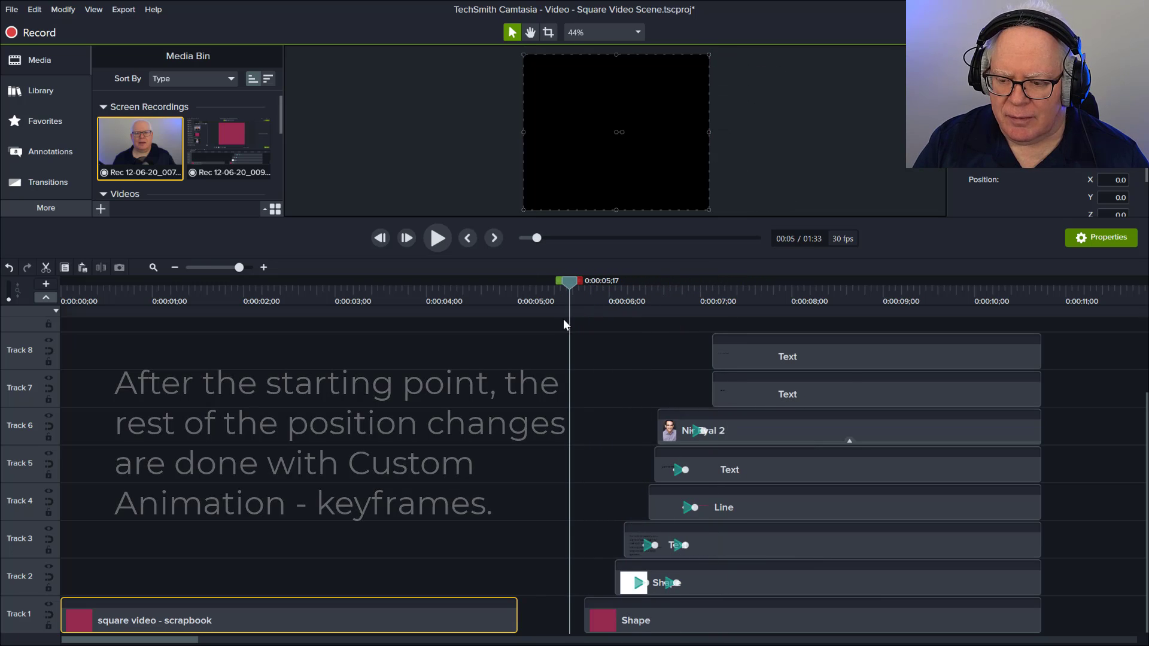
pyautogui.moveTo(483, 221); pyautogui.dragTo(476, 376)
pyautogui.click(441, 401)
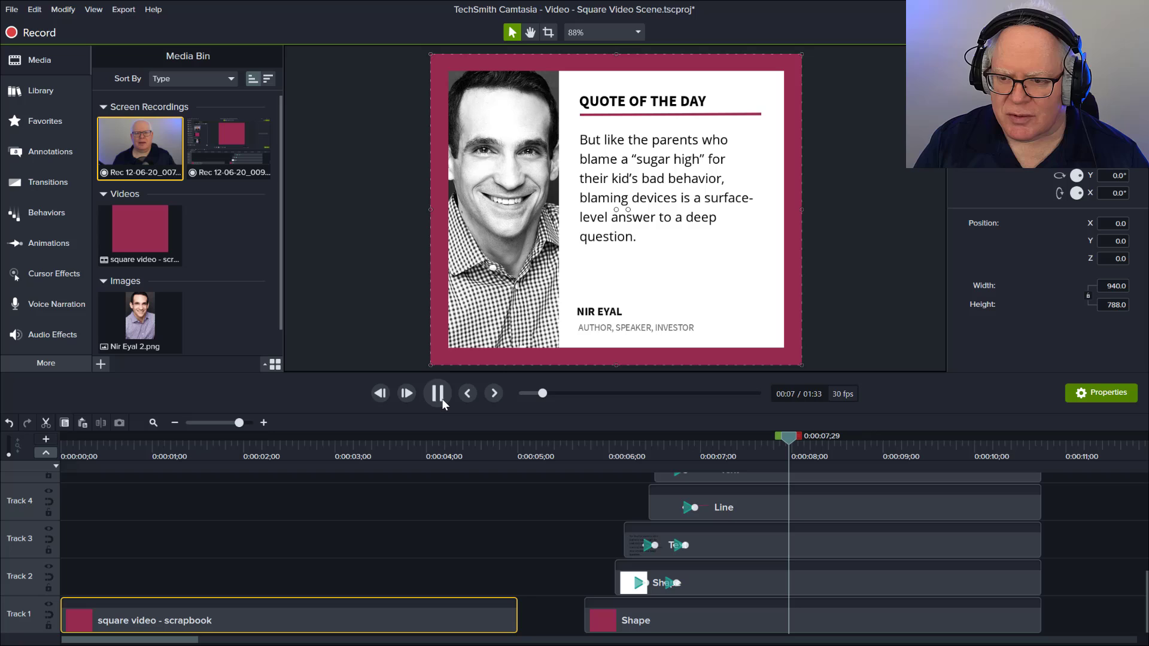
pyautogui.click(439, 397)
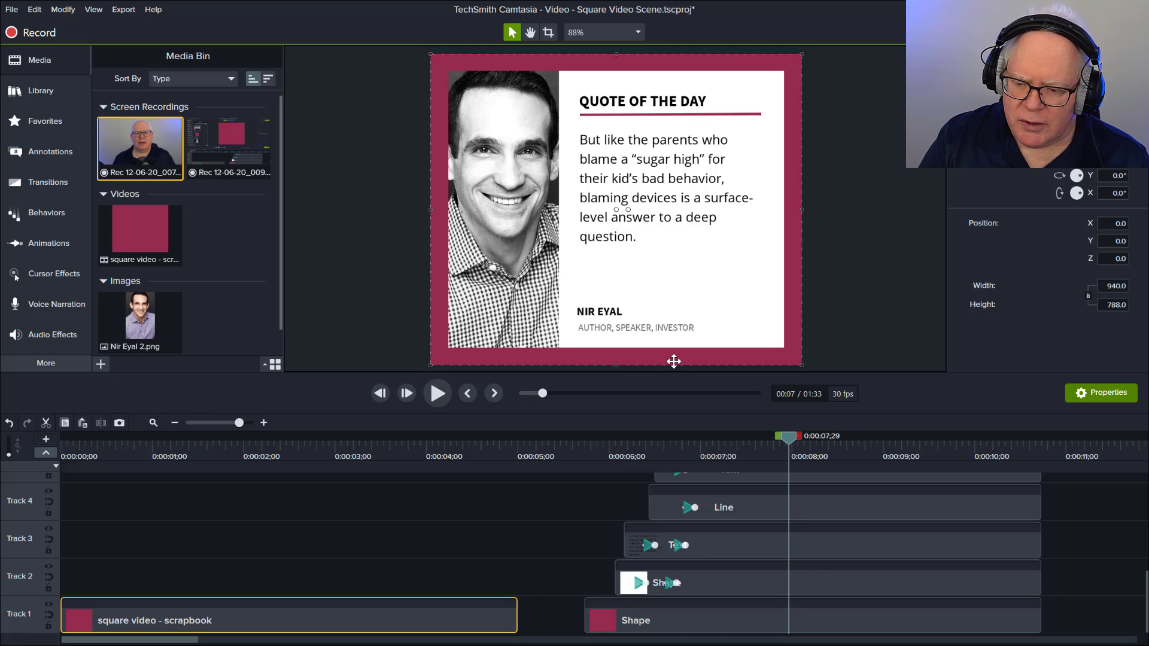
pyautogui.moveTo(677, 373); pyautogui.dragTo(686, 219)
pyautogui.click(590, 325)
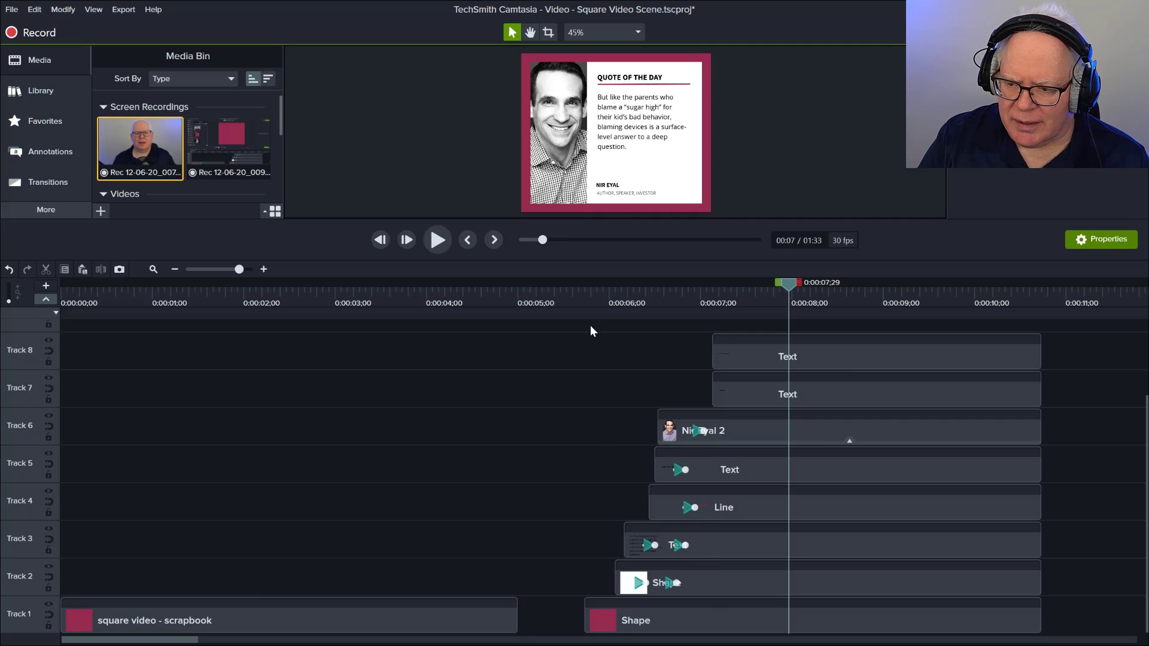
pyautogui.moveTo(565, 298); pyautogui.dragTo(758, 297)
pyautogui.moveTo(675, 312); pyautogui.dragTo(702, 323)
pyautogui.click(755, 588)
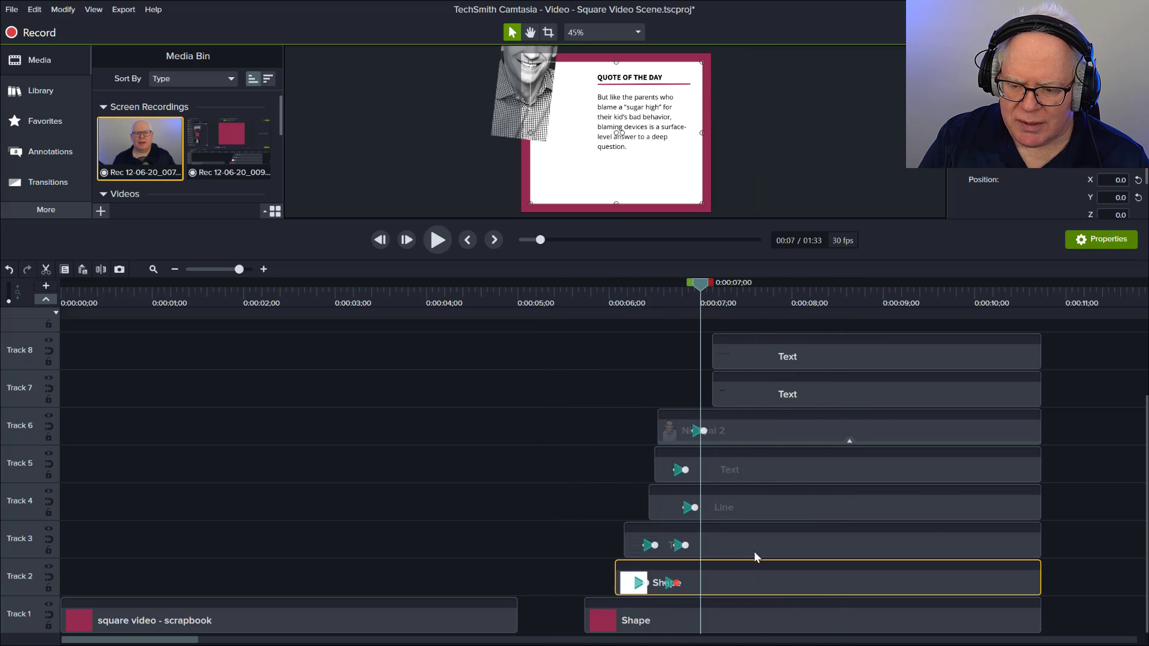
pyautogui.click(753, 545)
pyautogui.click(719, 504)
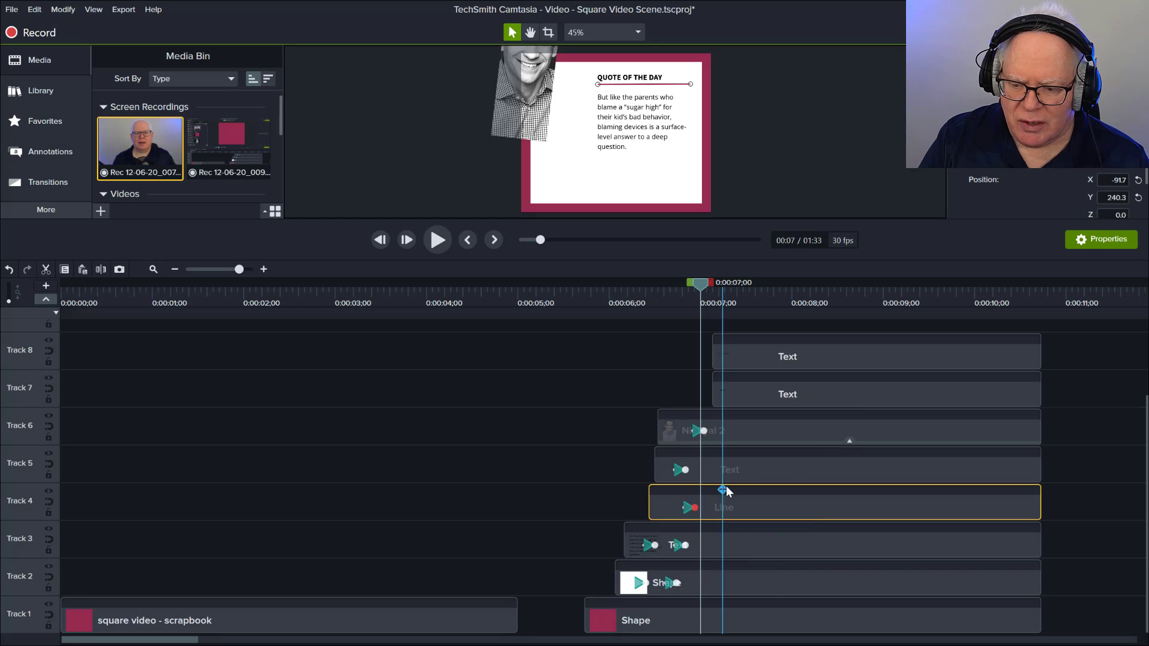
pyautogui.click(732, 468)
pyautogui.click(751, 431)
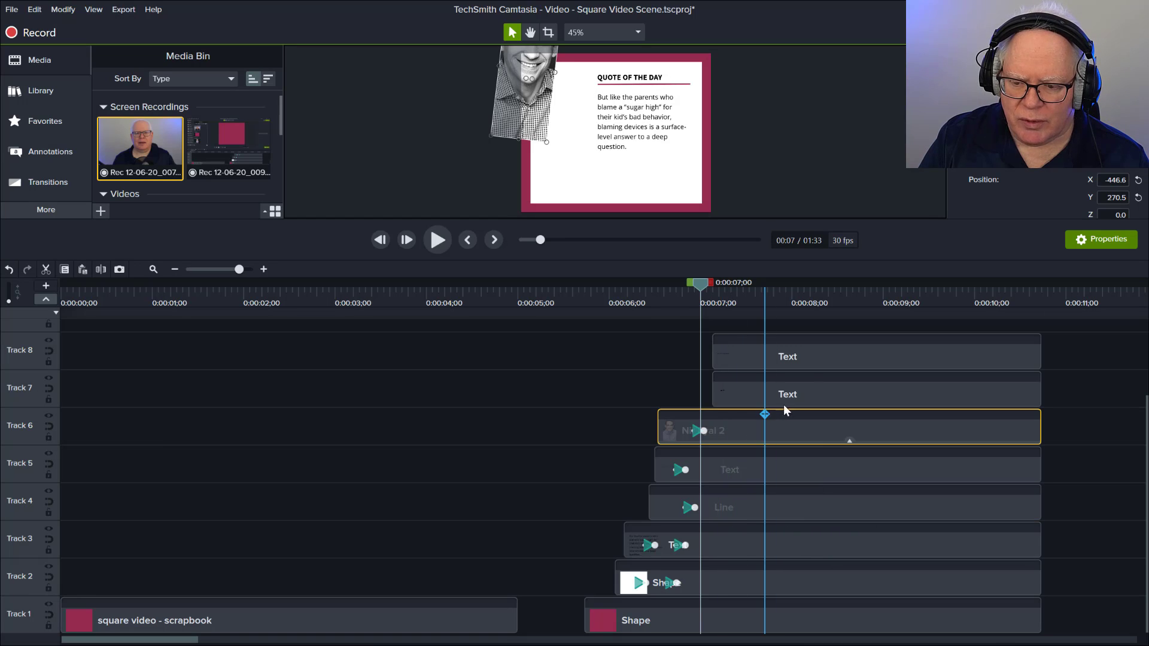
pyautogui.click(827, 387)
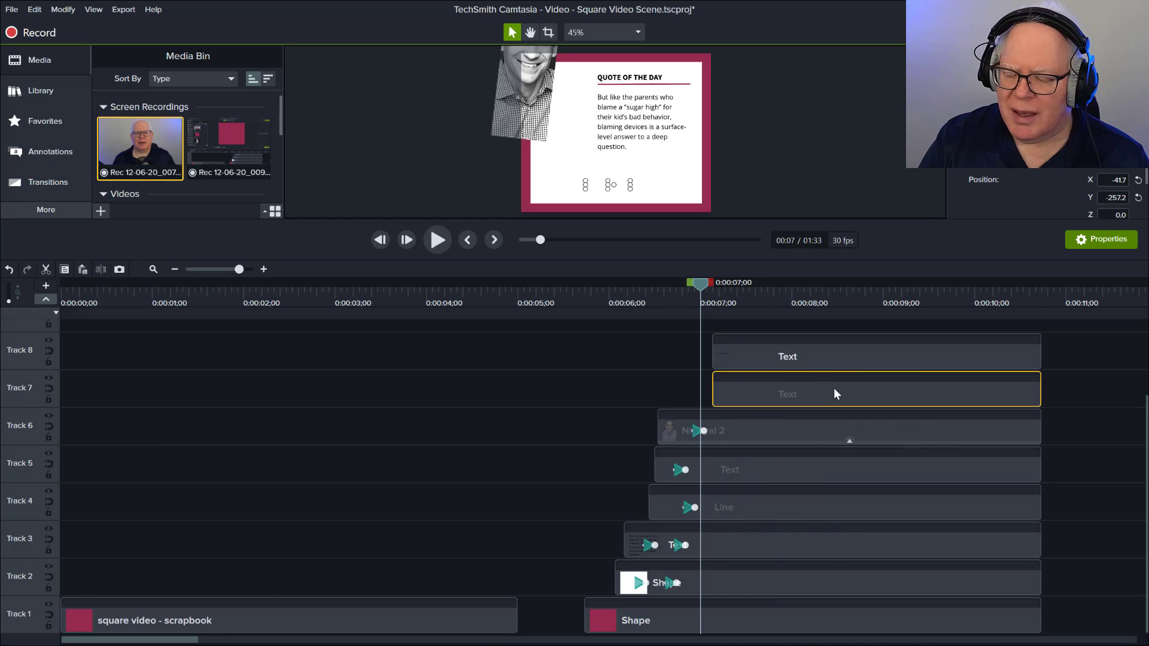
pyautogui.click(188, 623)
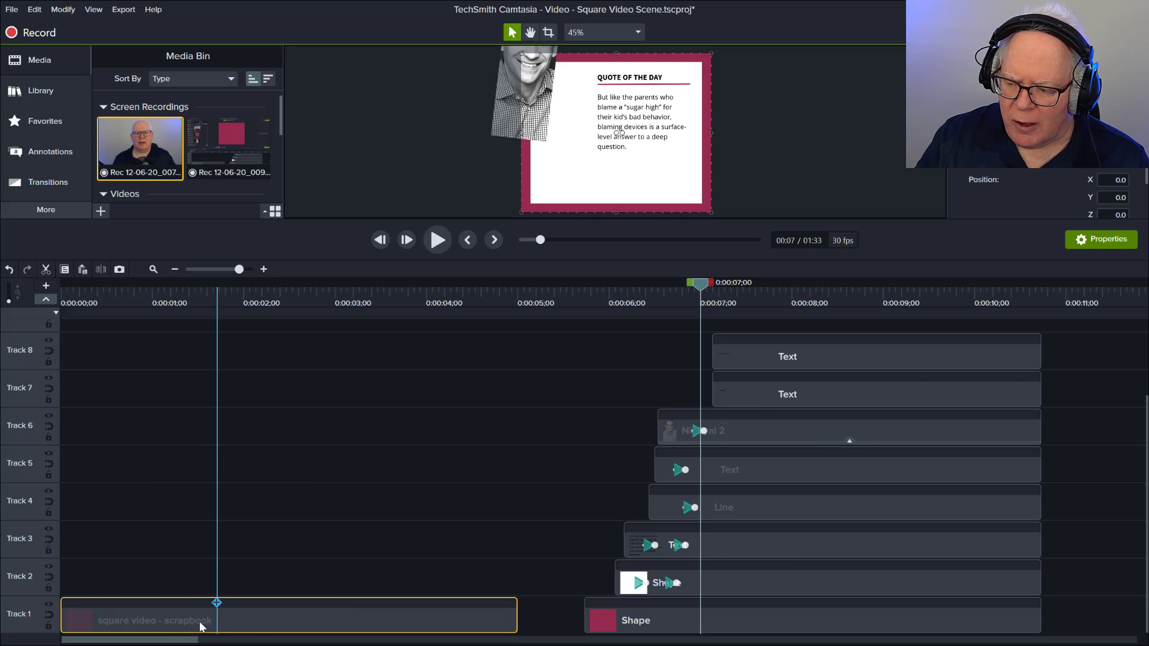
pyautogui.moveTo(174, 616)
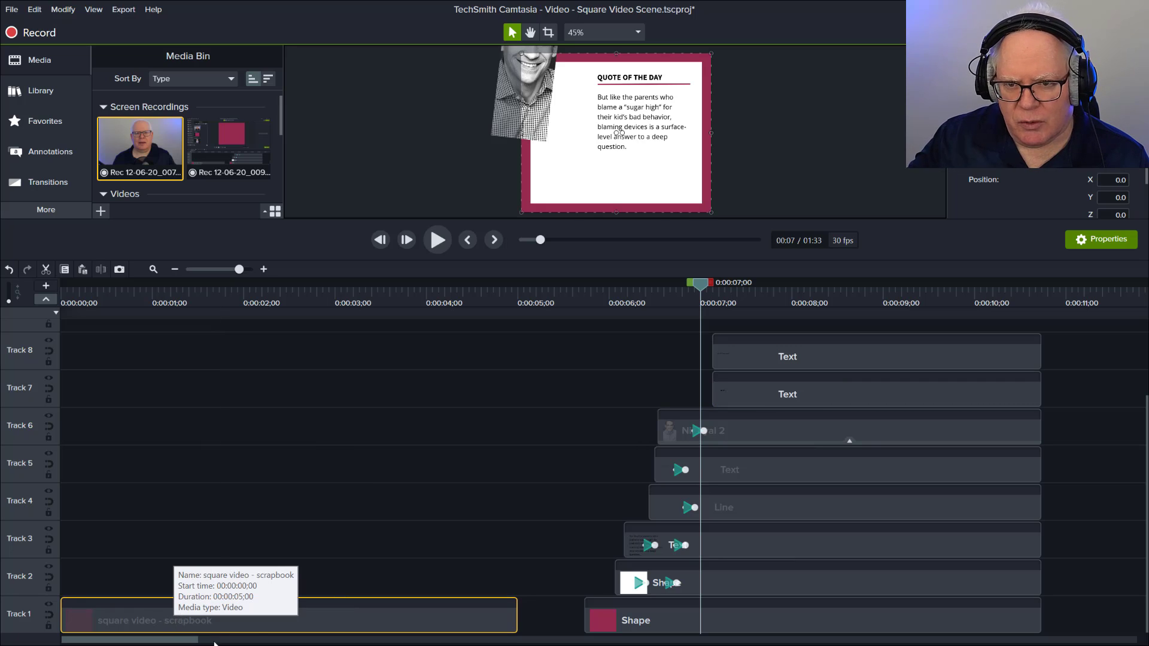
pyautogui.moveTo(166, 641); pyautogui.dragTo(283, 641)
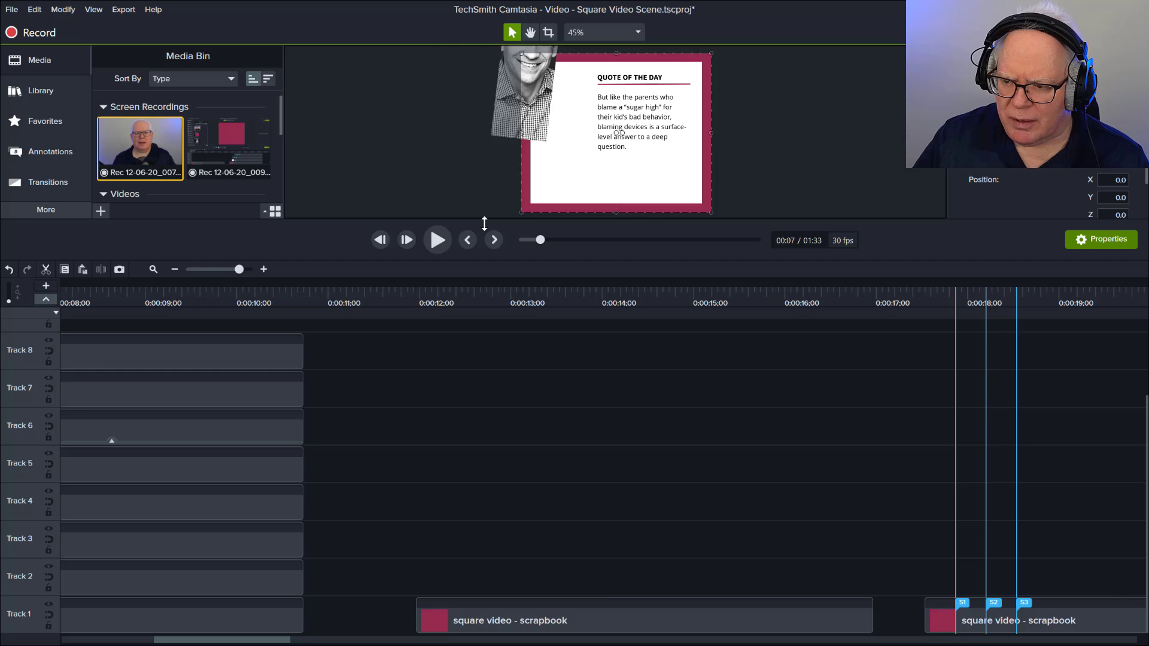
# Enlarge the preview and add marker S1 at 0:00:12;09, where the white card appears.
pyautogui.moveTo(483, 226); pyautogui.dragTo(467, 389)
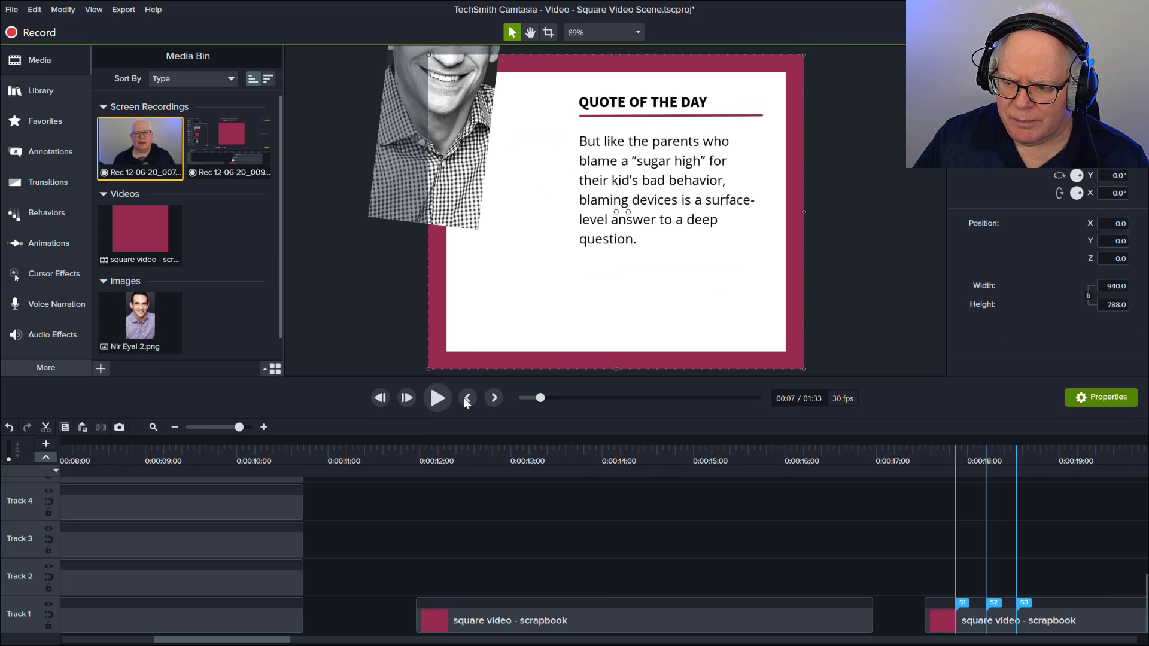
pyautogui.click(409, 459)
pyautogui.click(499, 397)
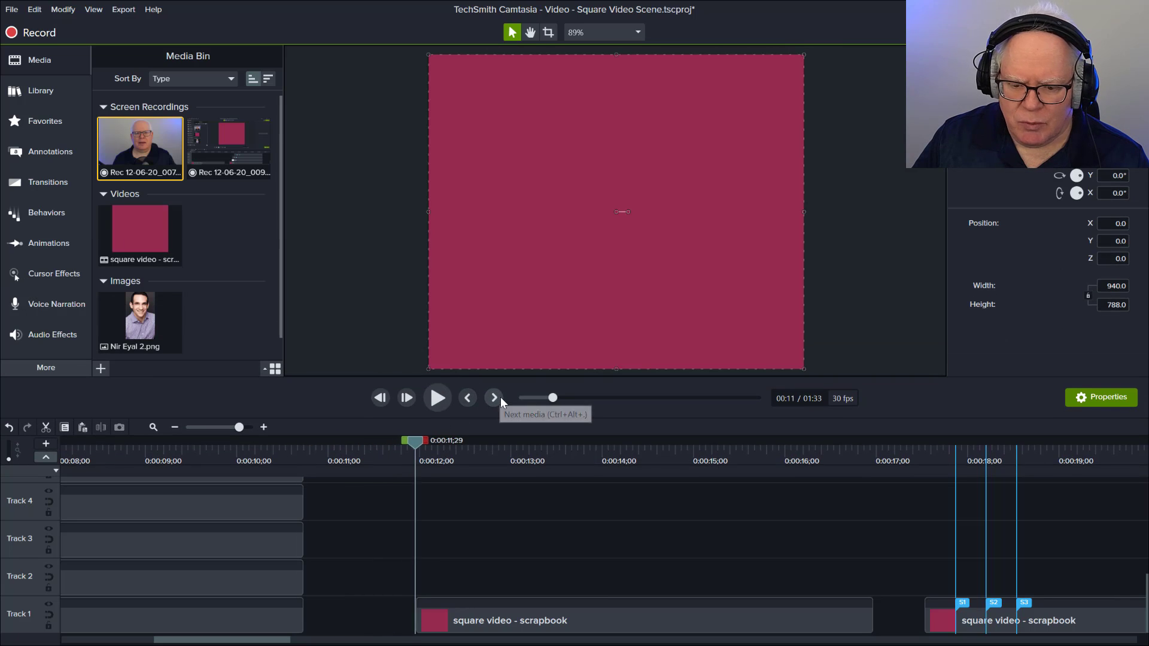
pyautogui.click(501, 397)
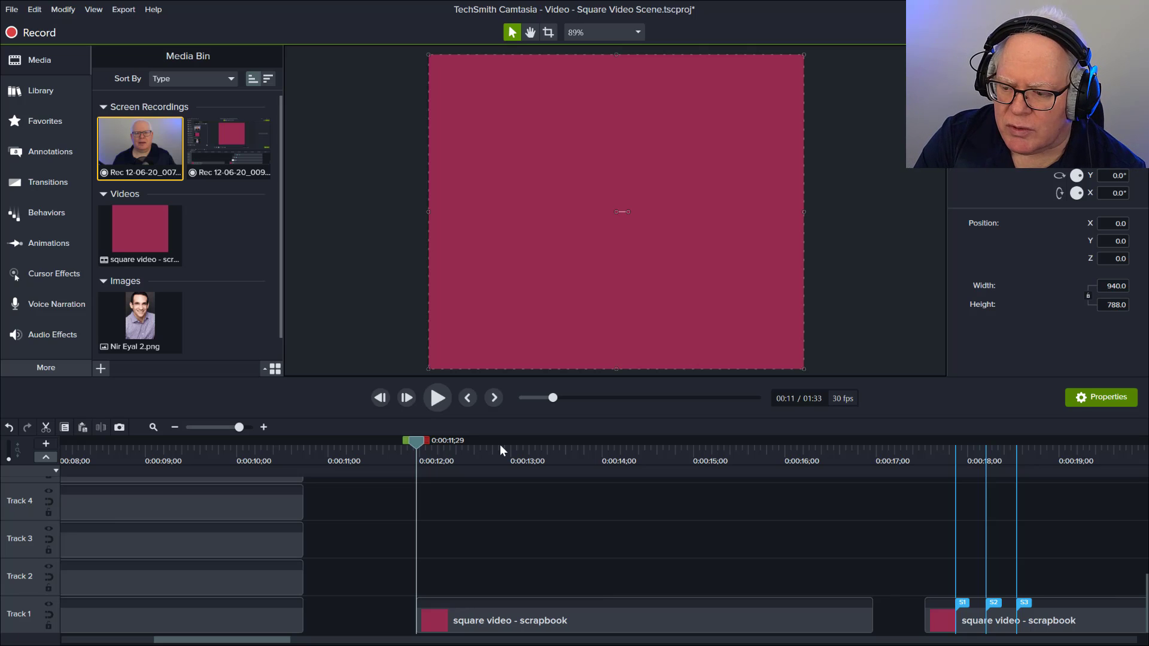
pyautogui.press('Right')
pyautogui.press('Right')
pyautogui.press('Right')
pyautogui.press('Right')
pyautogui.press('Right')
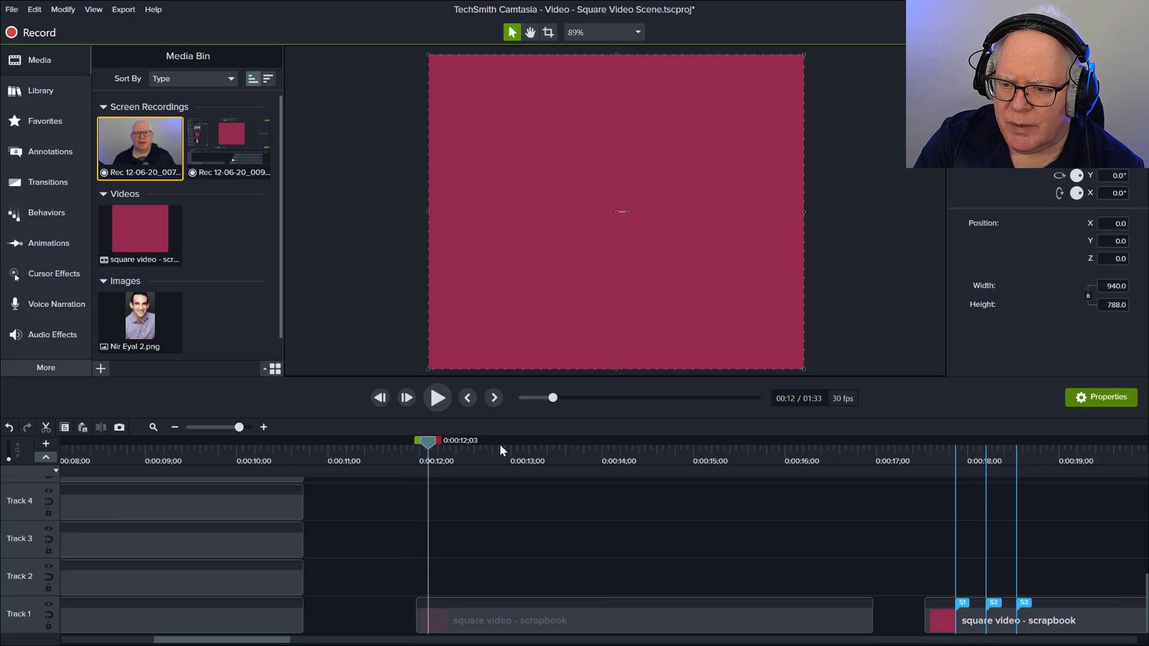
pyautogui.press('Right')
pyautogui.press('Right')
pyautogui.press('Right')
pyautogui.press('Right')
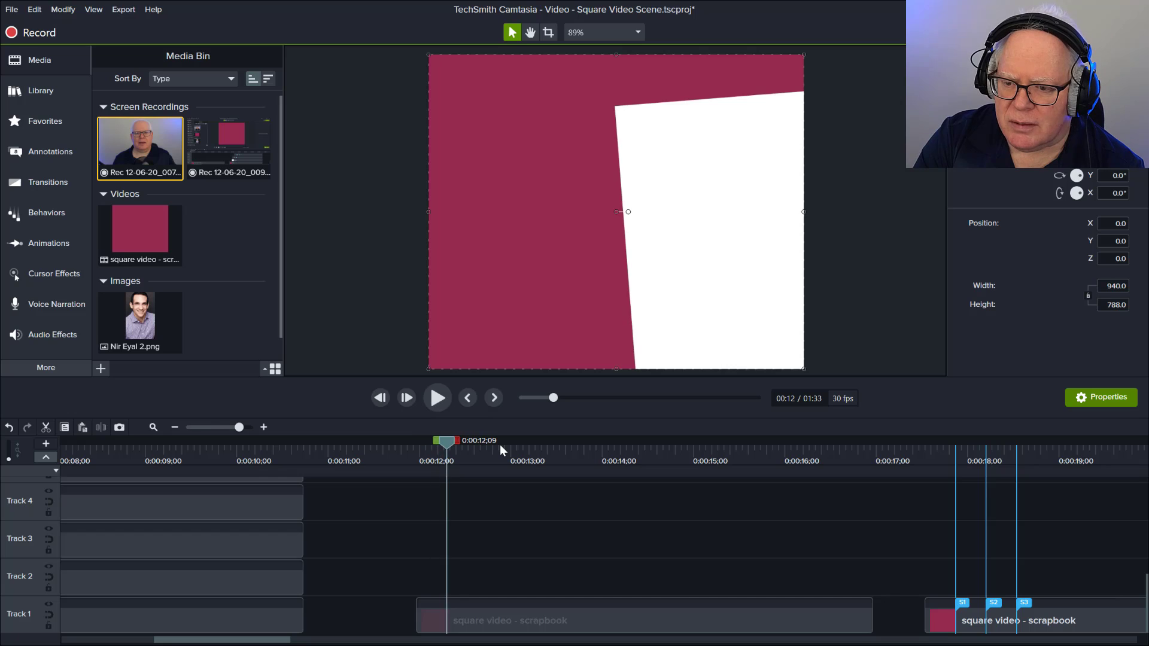
pyautogui.press('Right')
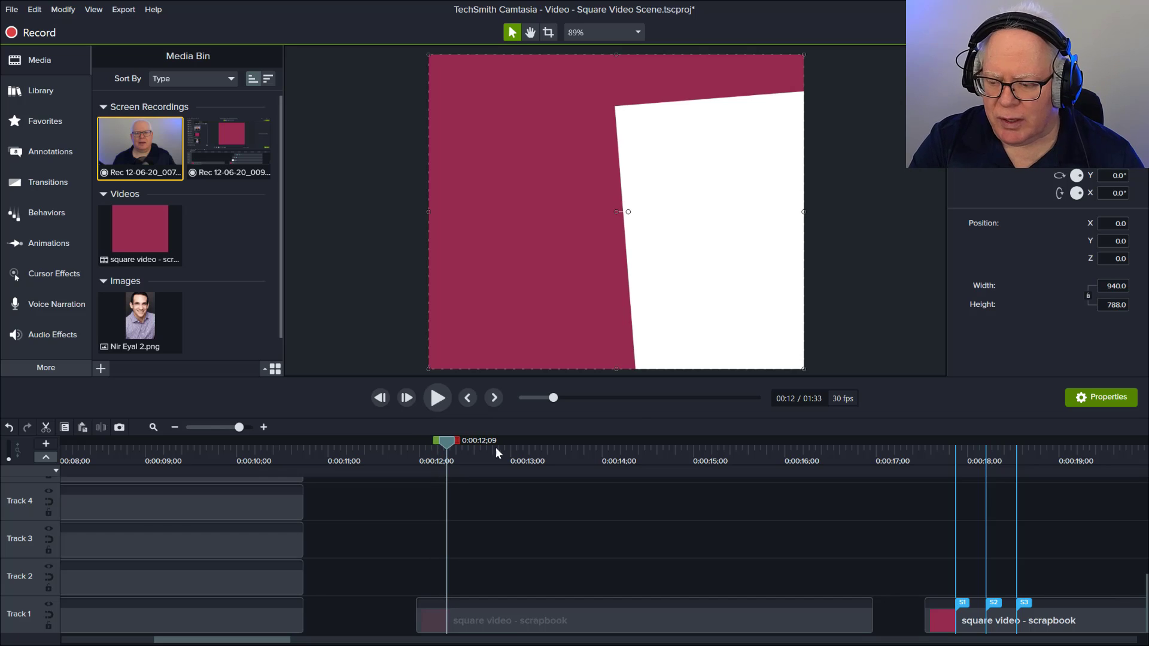
pyautogui.click(448, 603)
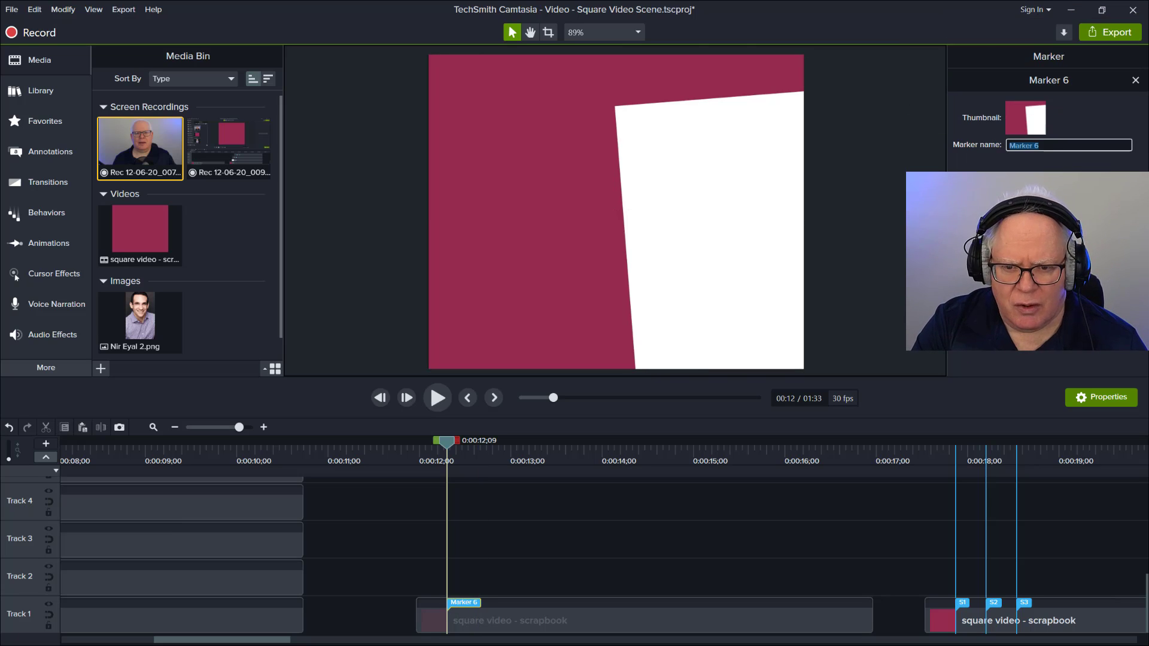
pyautogui.write('S1')
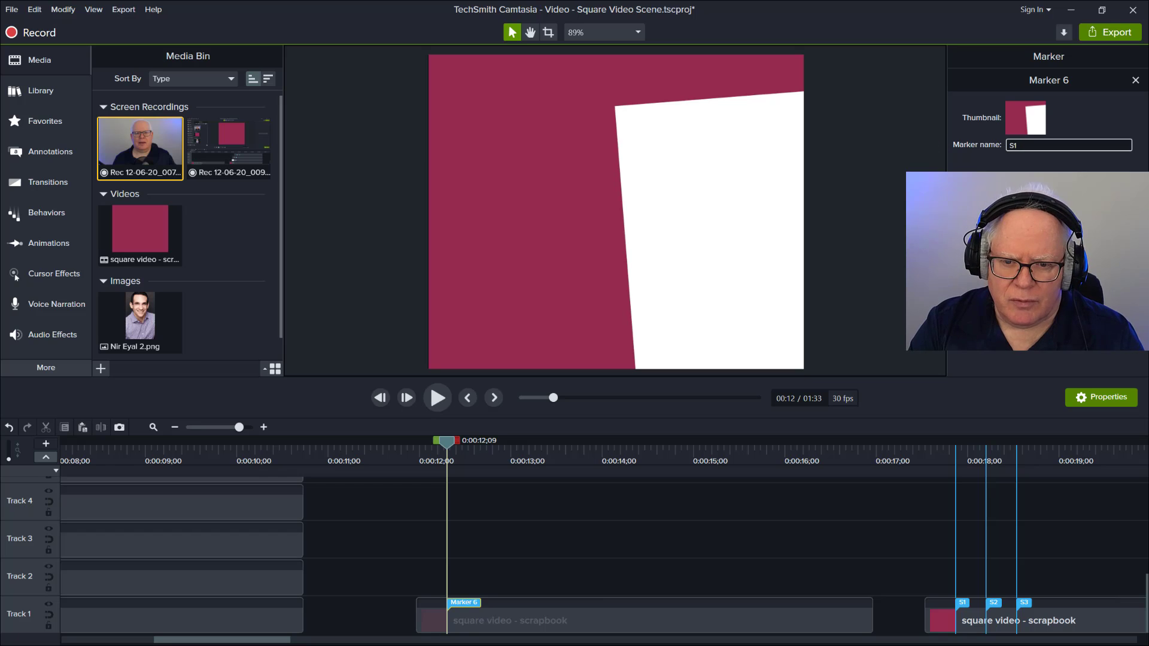
pyautogui.press('Return')
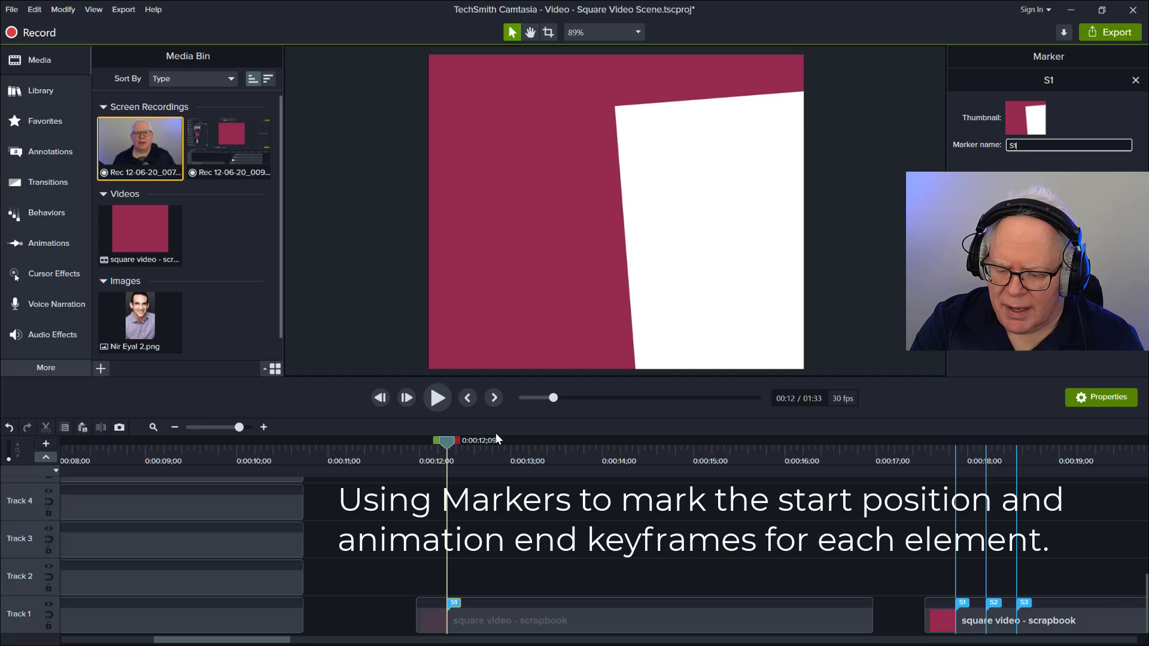
# Add marker S2 on the template clip at 0:00:12;19.
pyautogui.click(486, 617)
pyautogui.press('.')
pyautogui.press('.')
pyautogui.press('.')
pyautogui.press('.')
pyautogui.press('.')
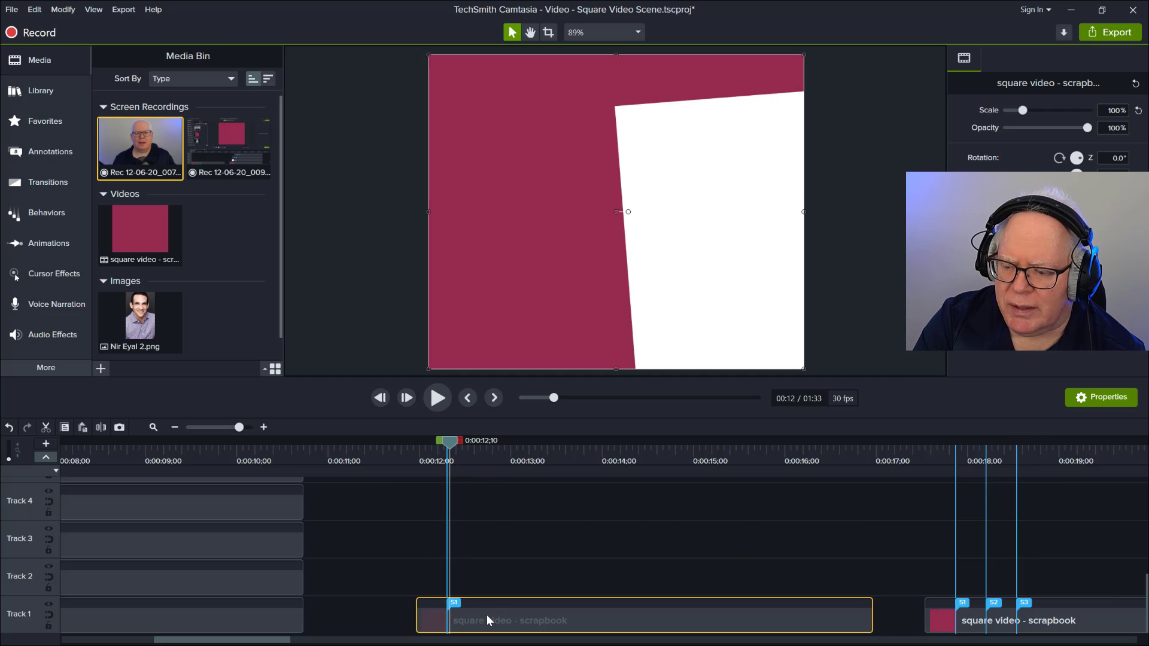
pyautogui.press('.')
pyautogui.press('.')
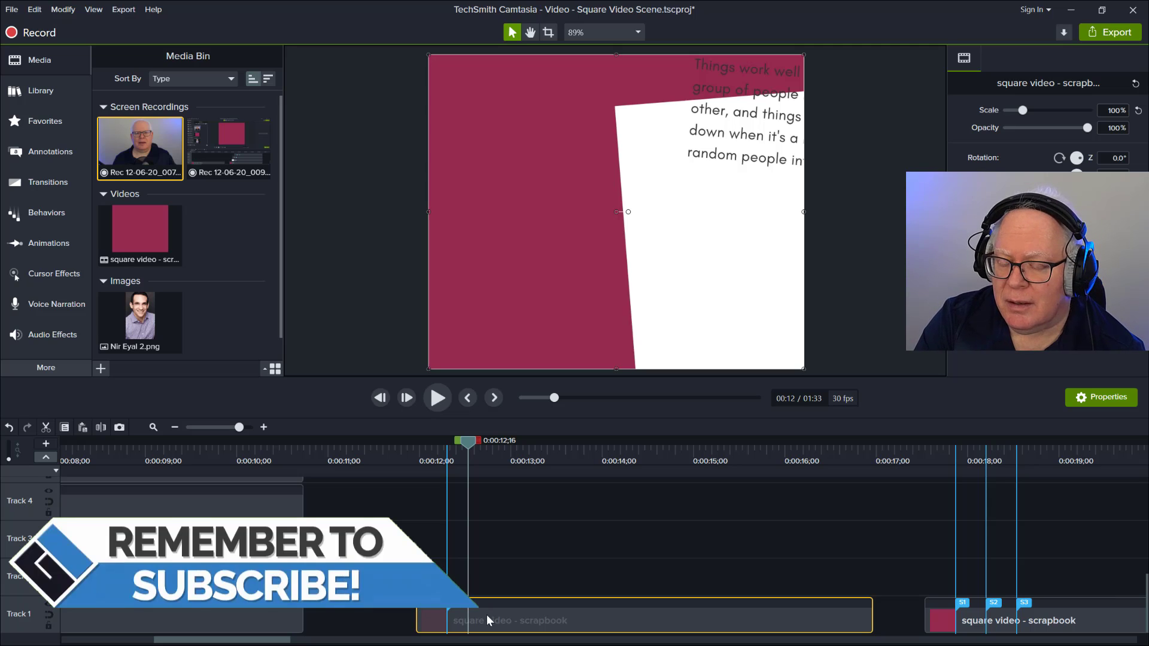
pyautogui.press('.')
pyautogui.press('.')
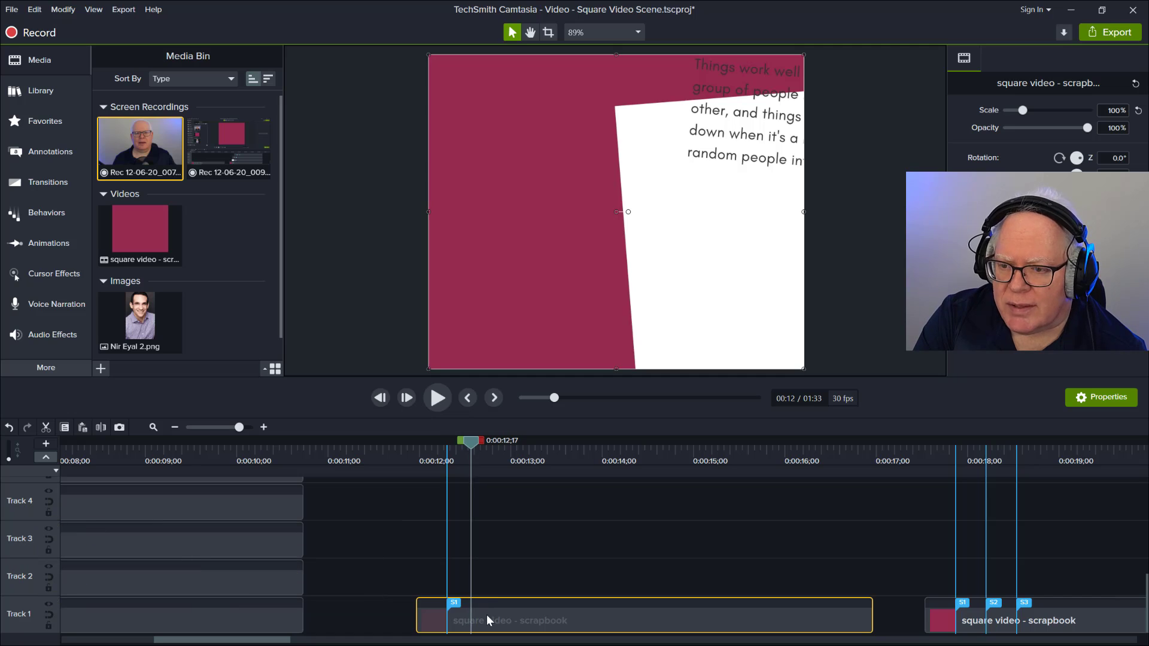
pyautogui.press('.')
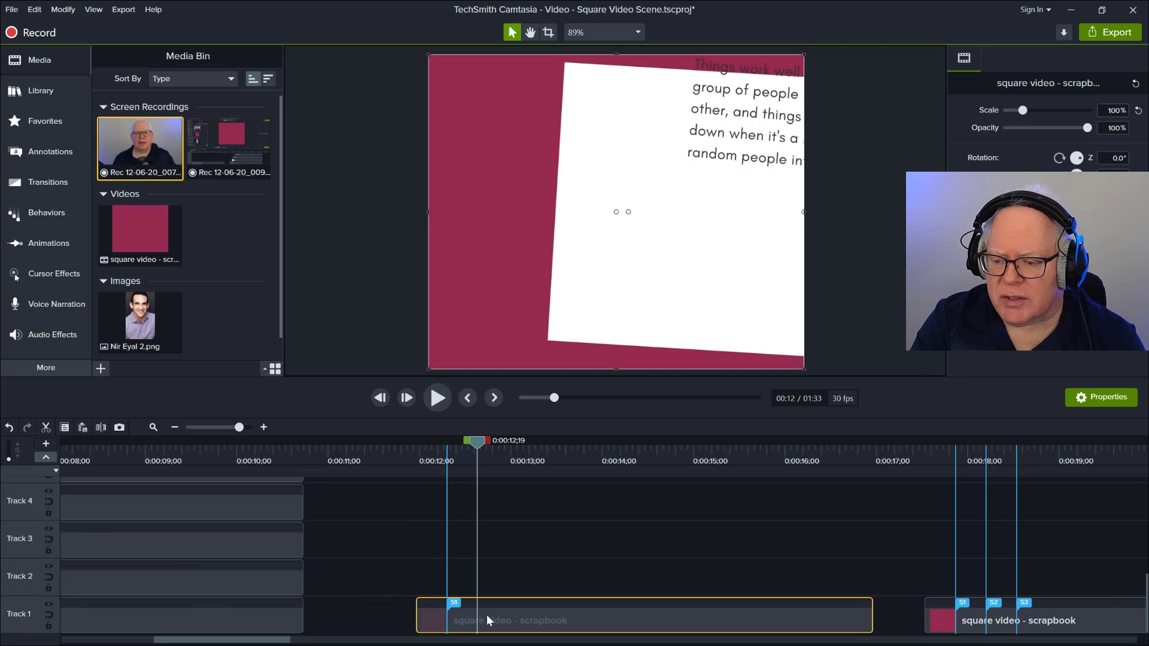
pyautogui.moveTo(460, 602); pyautogui.dragTo(480, 604)
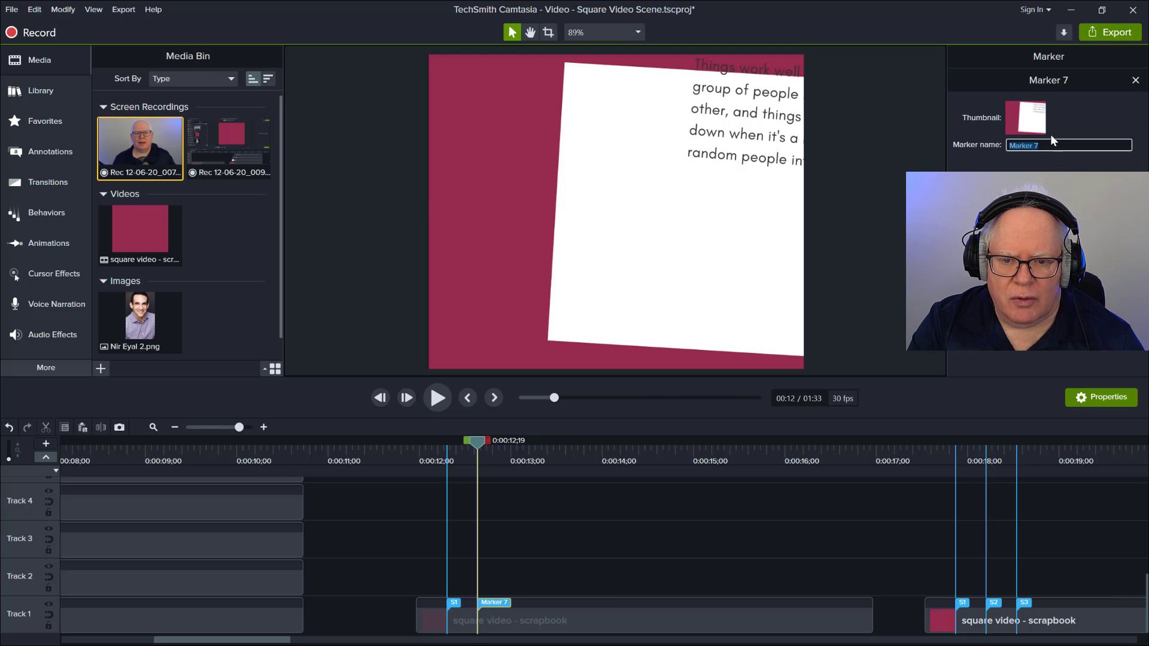
pyautogui.write('S')
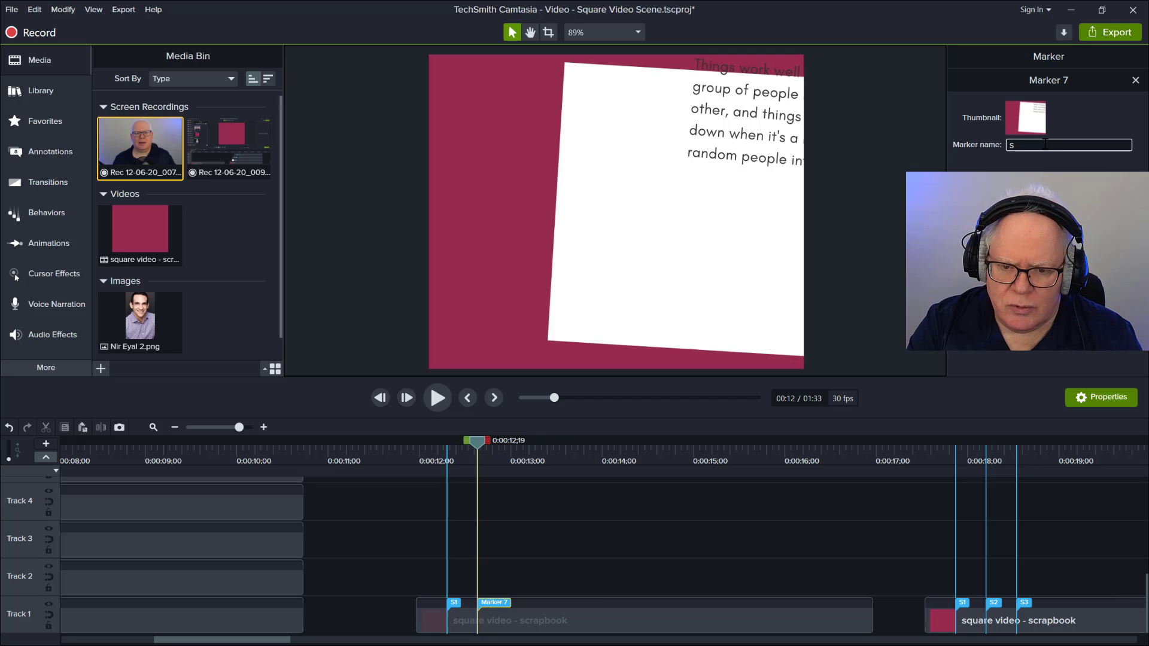
pyautogui.write('2')
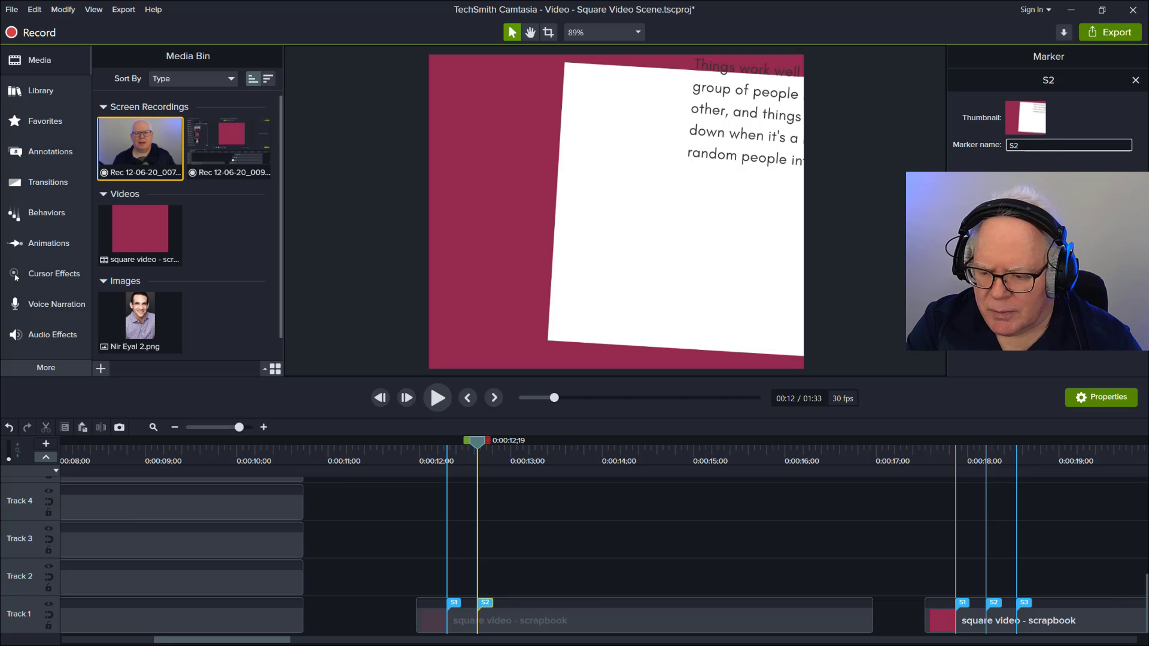
# Add marker S3 at 0:00:12;29 where the card straightens, then return to 0:00:11;27.
pyautogui.click(532, 619)
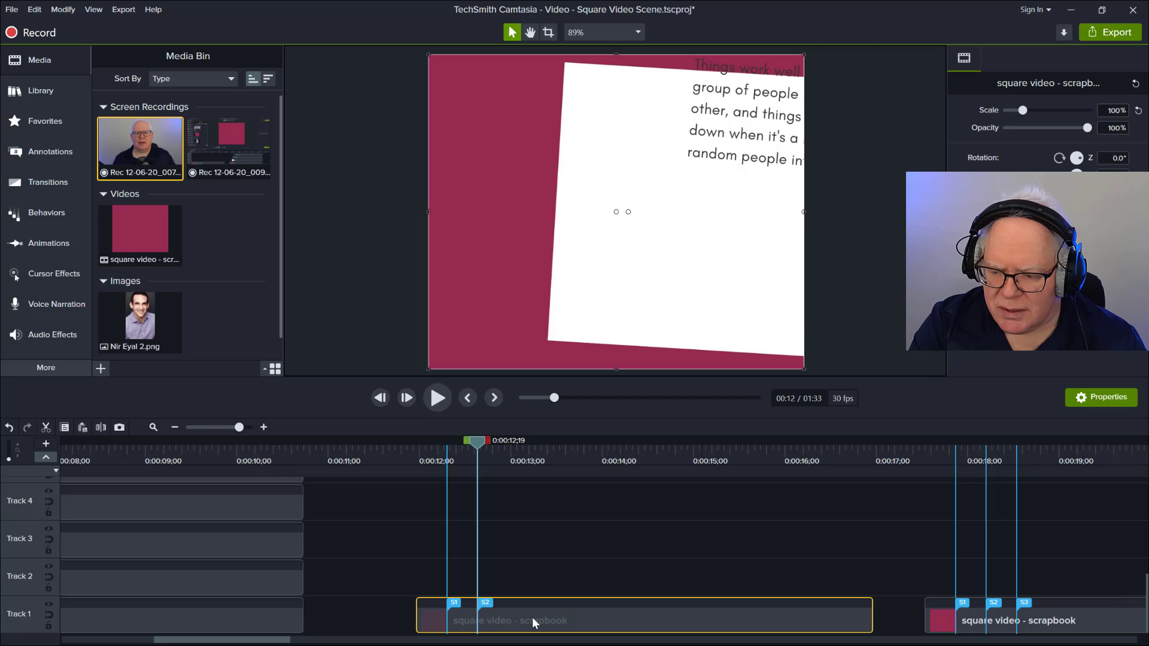
pyautogui.press('.')
pyautogui.press('.')
pyautogui.press('.')
pyautogui.press('.')
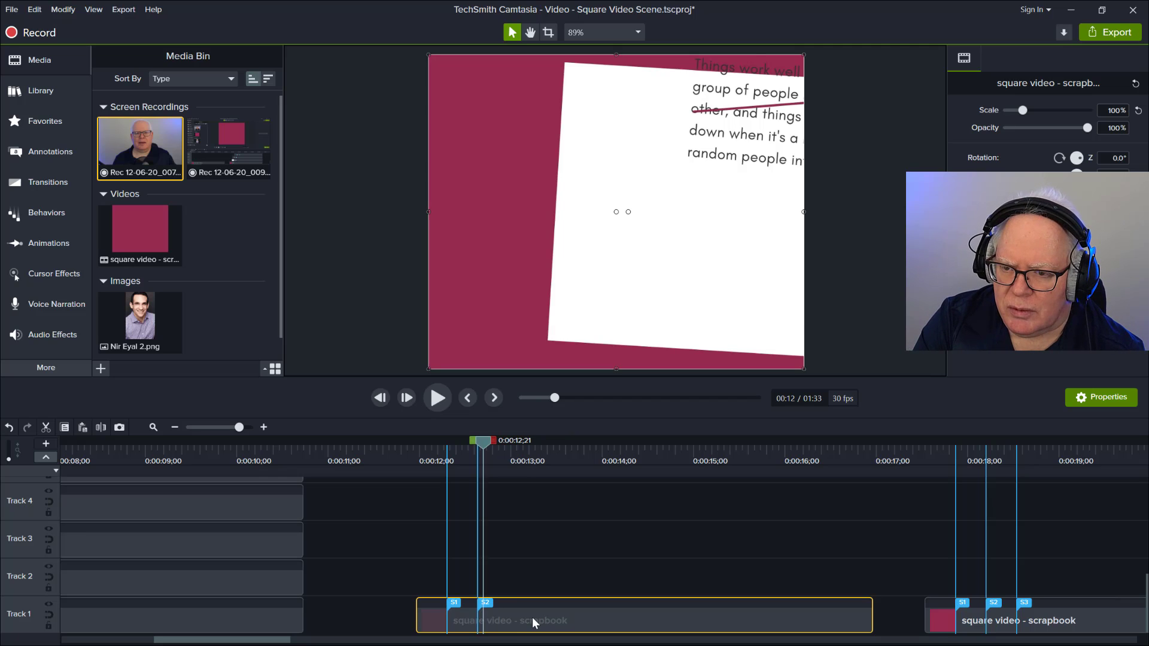
pyautogui.press('.')
pyautogui.press('.')
pyautogui.press('.')
pyautogui.press('.')
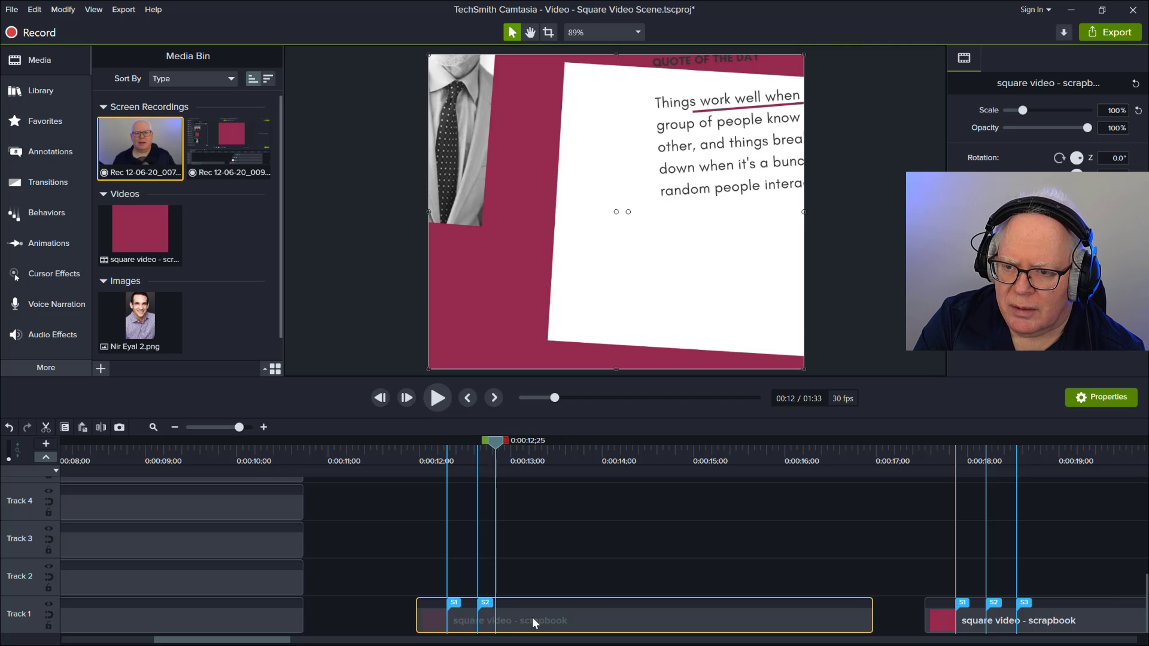
pyautogui.press('.')
pyautogui.press('.')
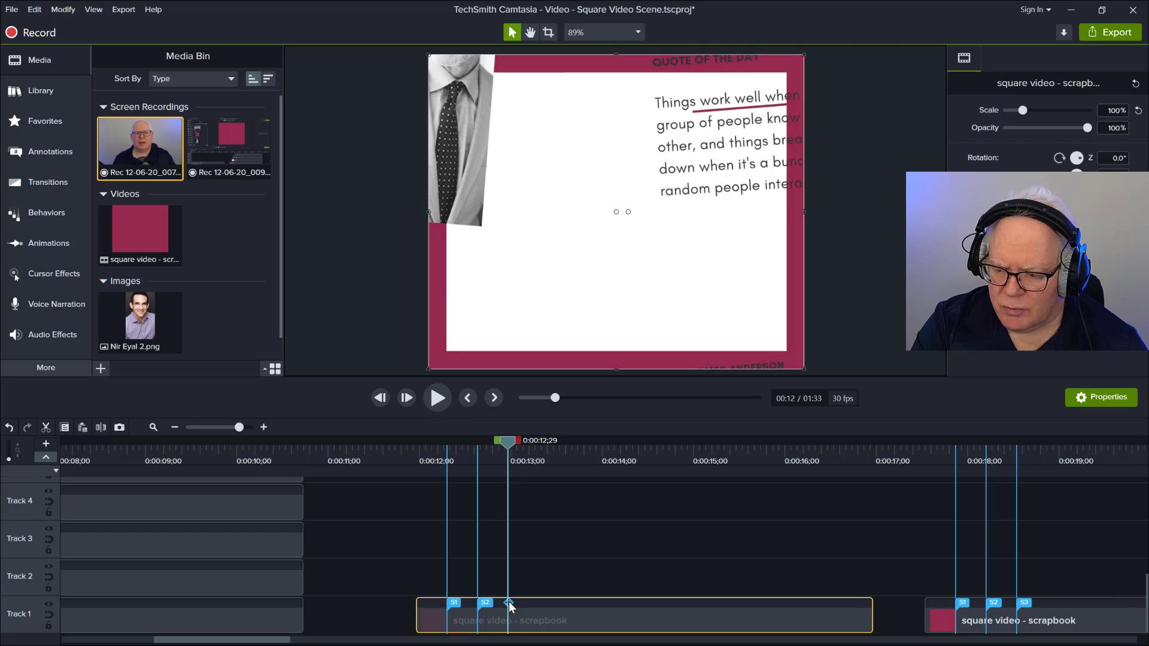
pyautogui.click(510, 604)
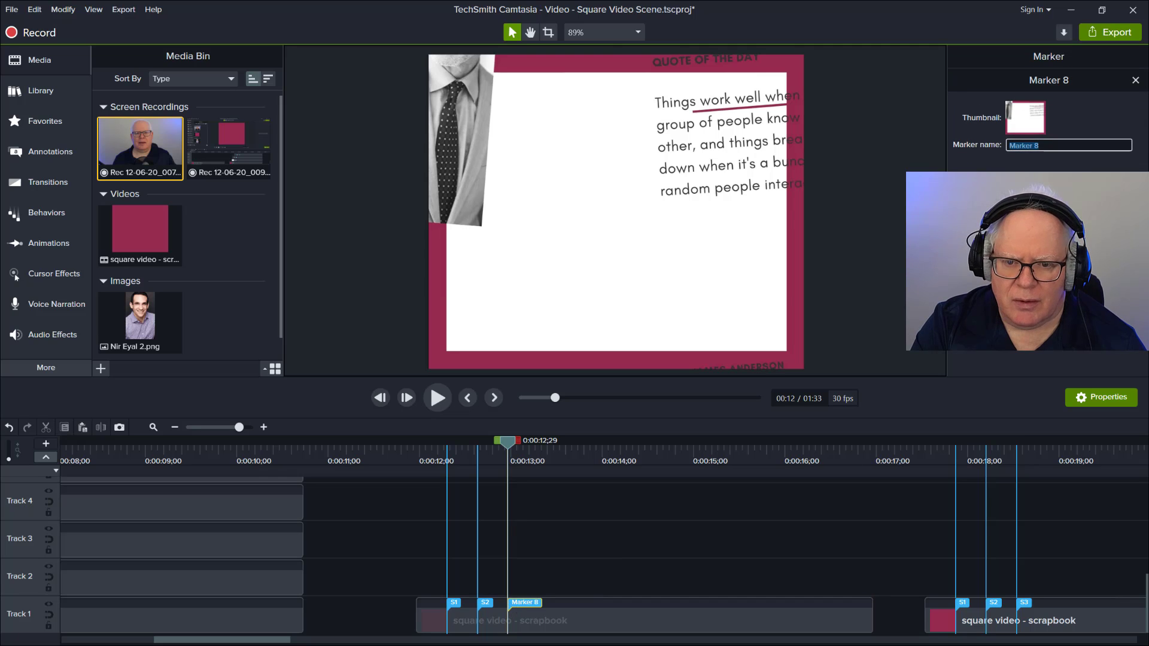
pyautogui.write('s3')
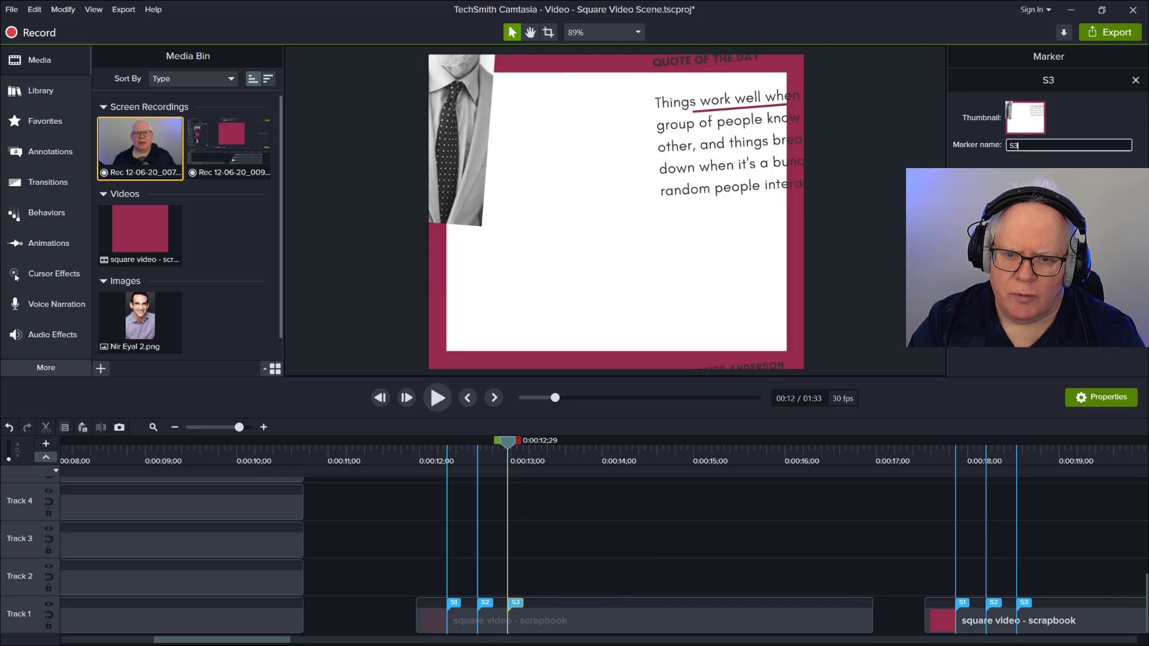
pyautogui.click(400, 190)
pyautogui.click(409, 452)
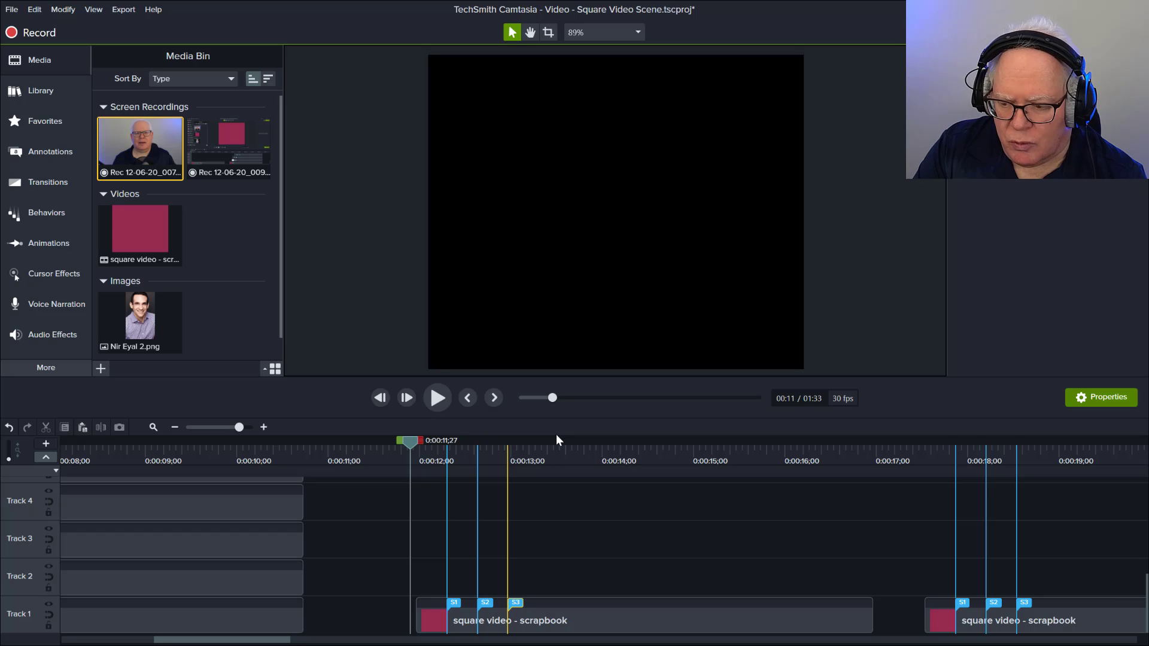
# Jump through markers S1–S3, drag off the extra marker, and select the first scrapbook clip.
pyautogui.hotkey('ctrl', ']')
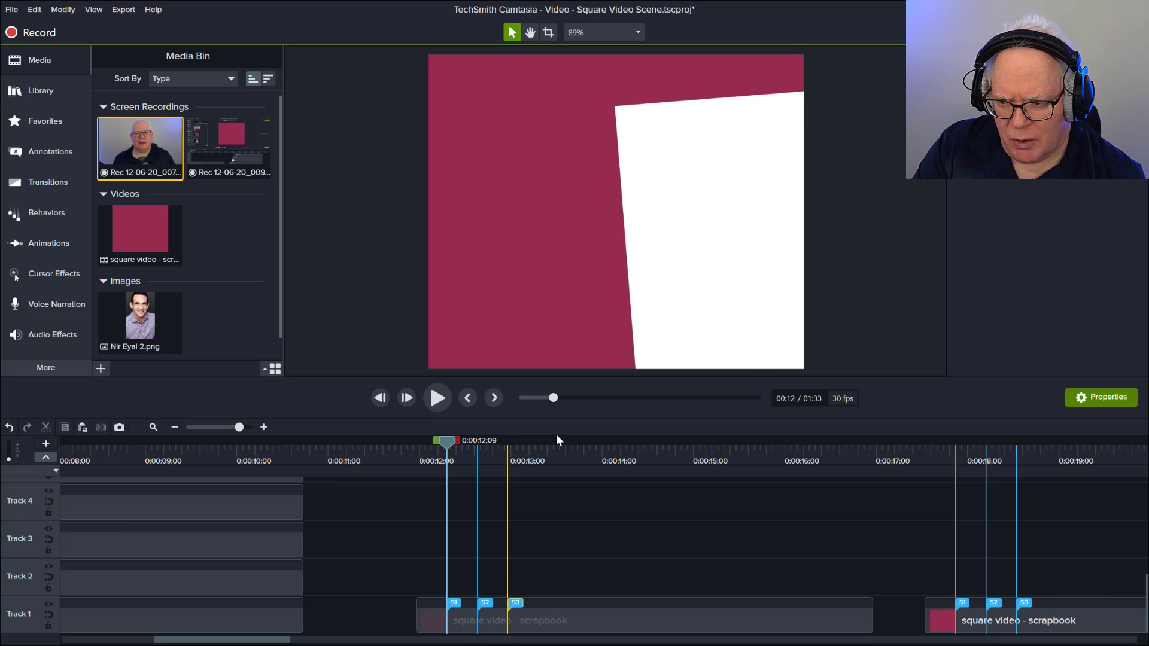
pyautogui.hotkey('ctrl', ']')
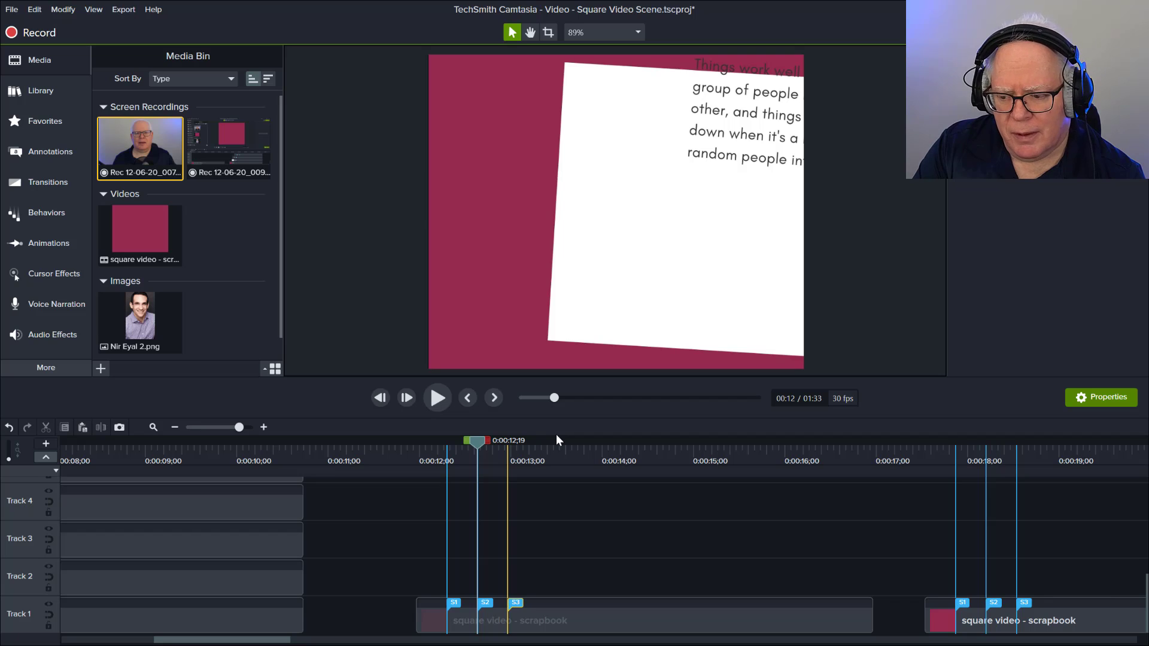
pyautogui.hotkey('ctrl', ']')
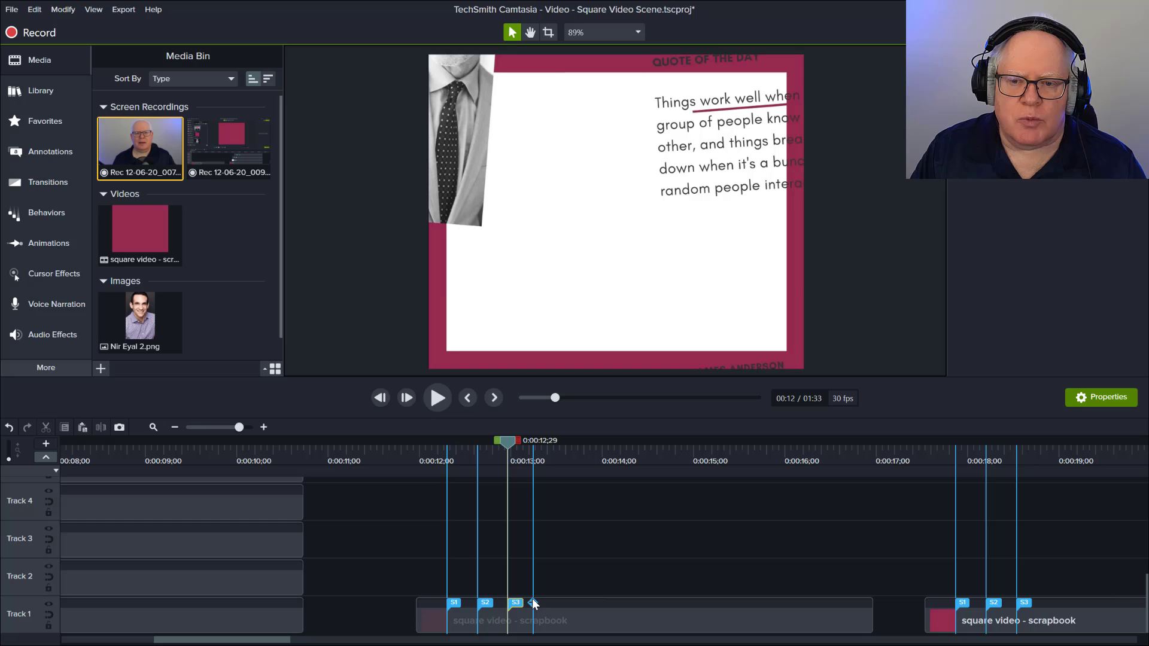
pyautogui.moveTo(533, 600)
pyautogui.mouseDown()
pyautogui.moveTo(612, 605)
pyautogui.moveTo(606, 620)
pyautogui.mouseUp()
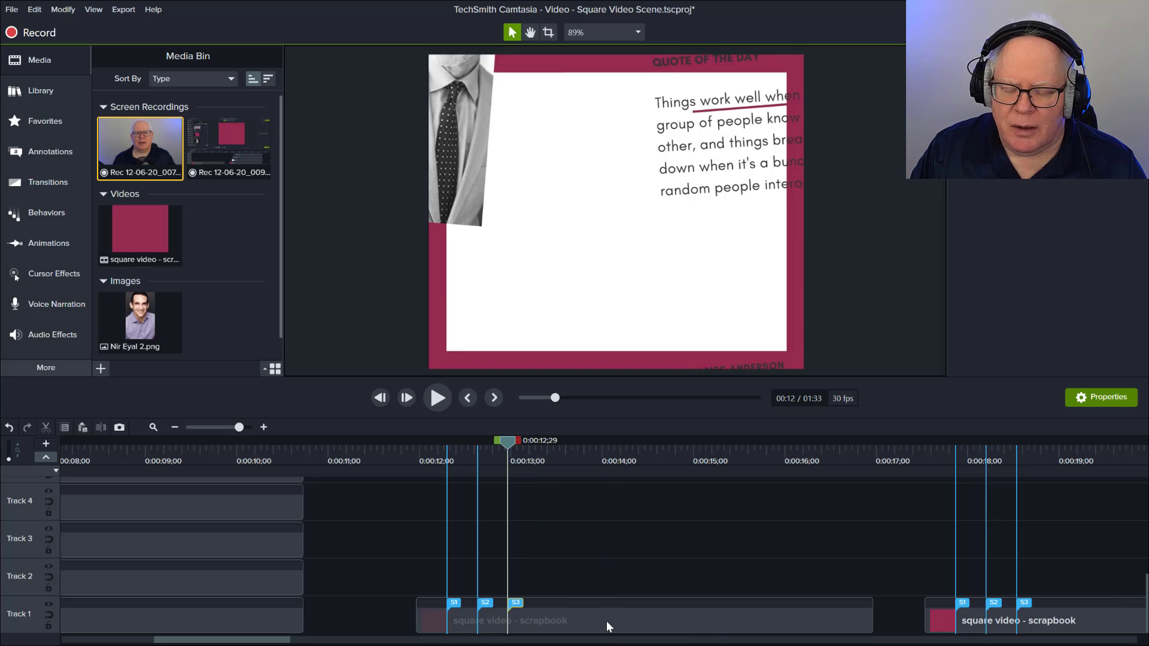
pyautogui.click(630, 629)
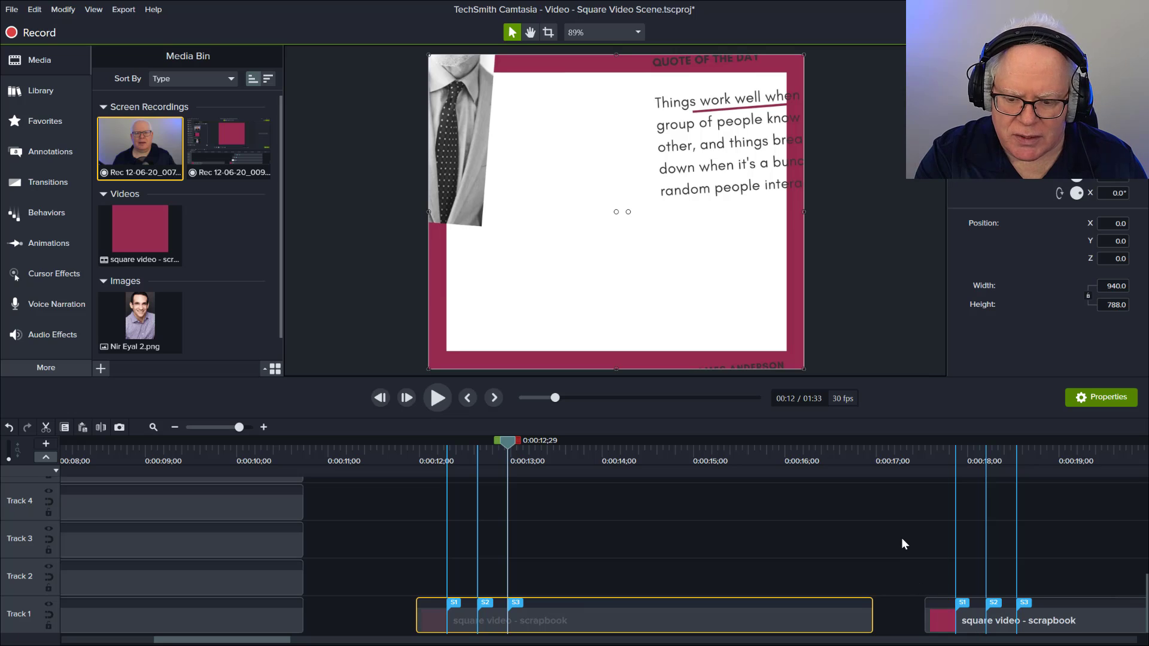
# Delete the first scrapbook reference clip and move ahead to the next scrapbook clip.
pyautogui.press('Delete')
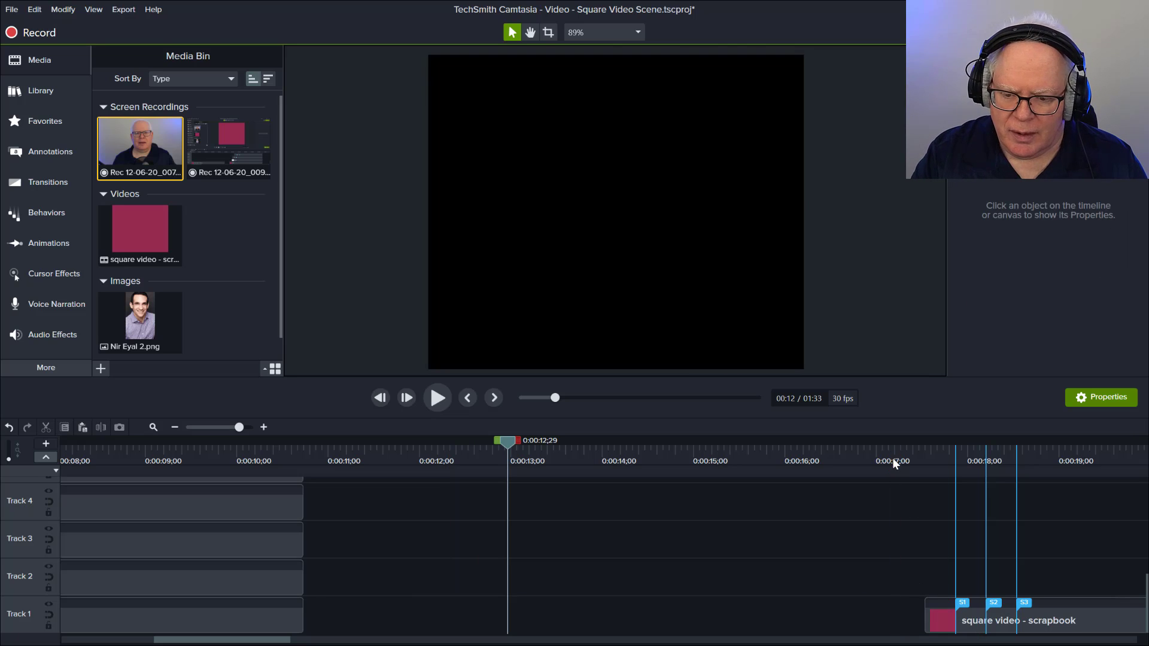
pyautogui.moveTo(508, 442); pyautogui.dragTo(471, 500)
pyautogui.press('space')
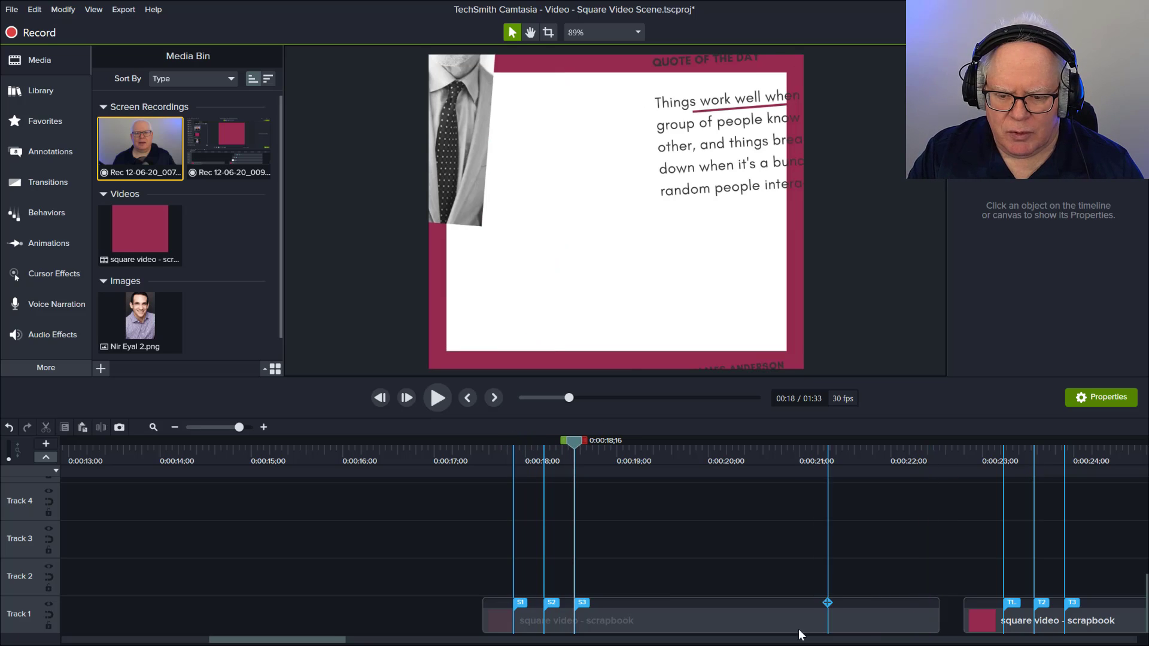
pyautogui.moveTo(320, 643); pyautogui.dragTo(423, 637)
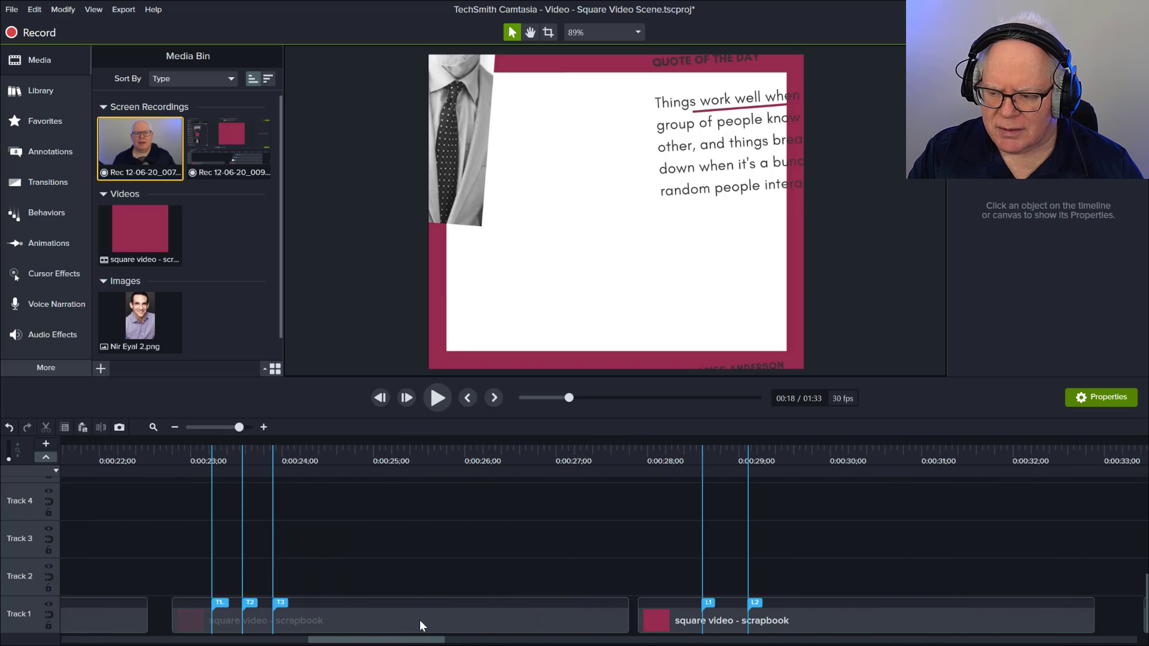
# From 0:00:22;25, jump through markers T1, T2 and T3 as the quote page settles.
pyautogui.click(174, 450)
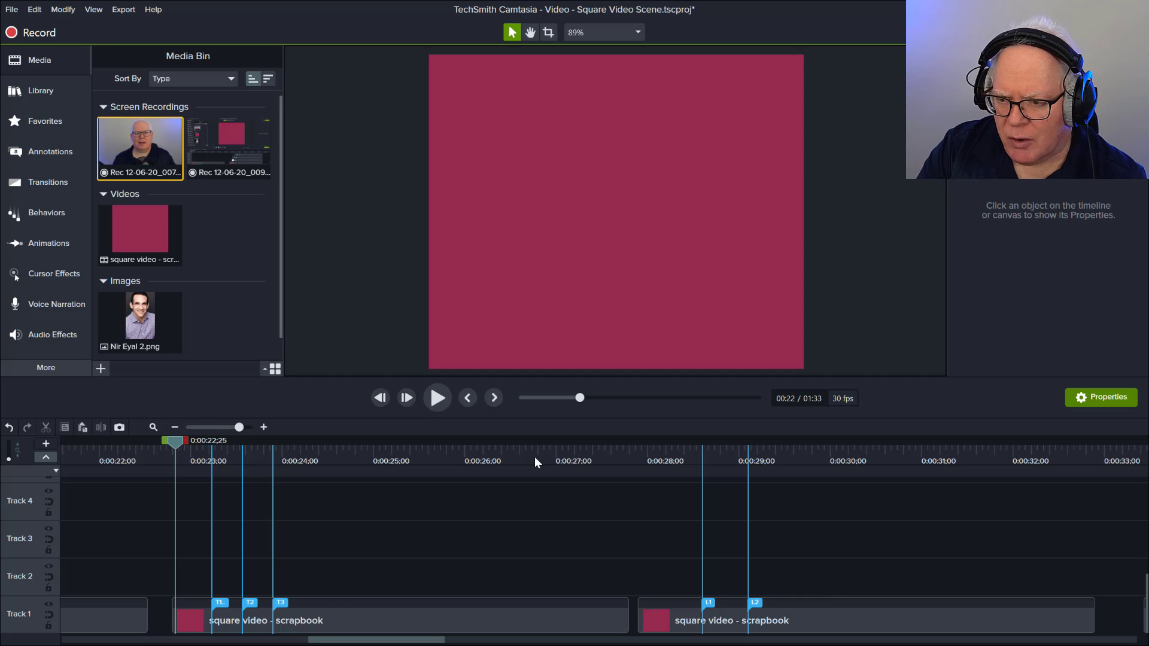
pyautogui.press('space')
pyautogui.press('space')
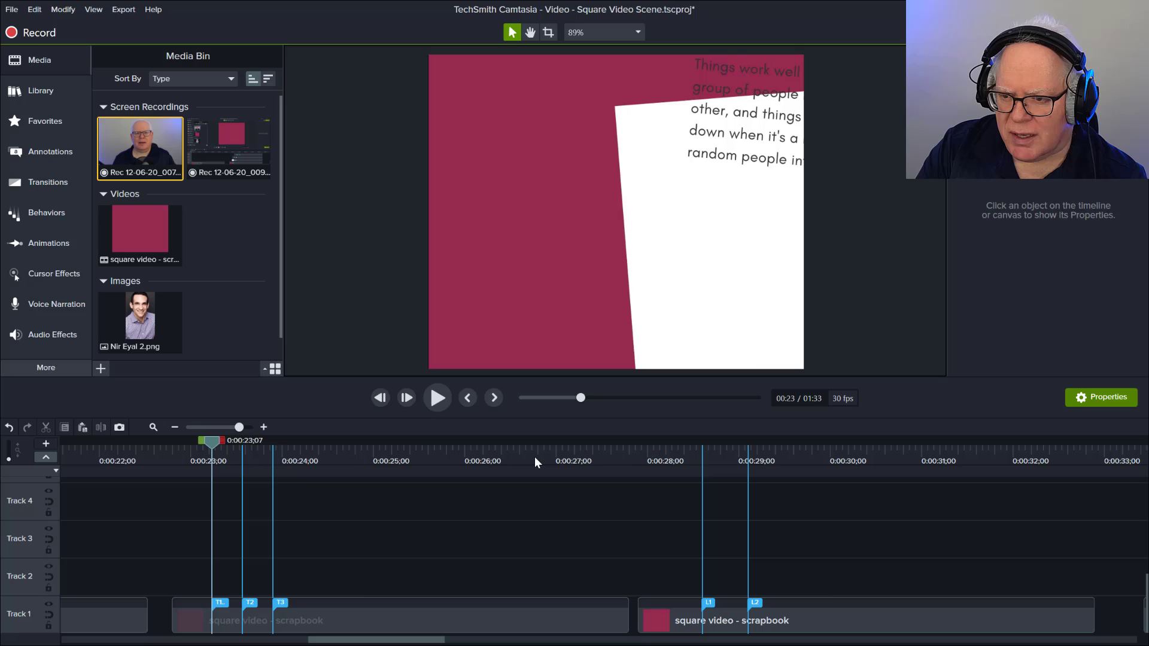
pyautogui.hotkey('ctrl', ']')
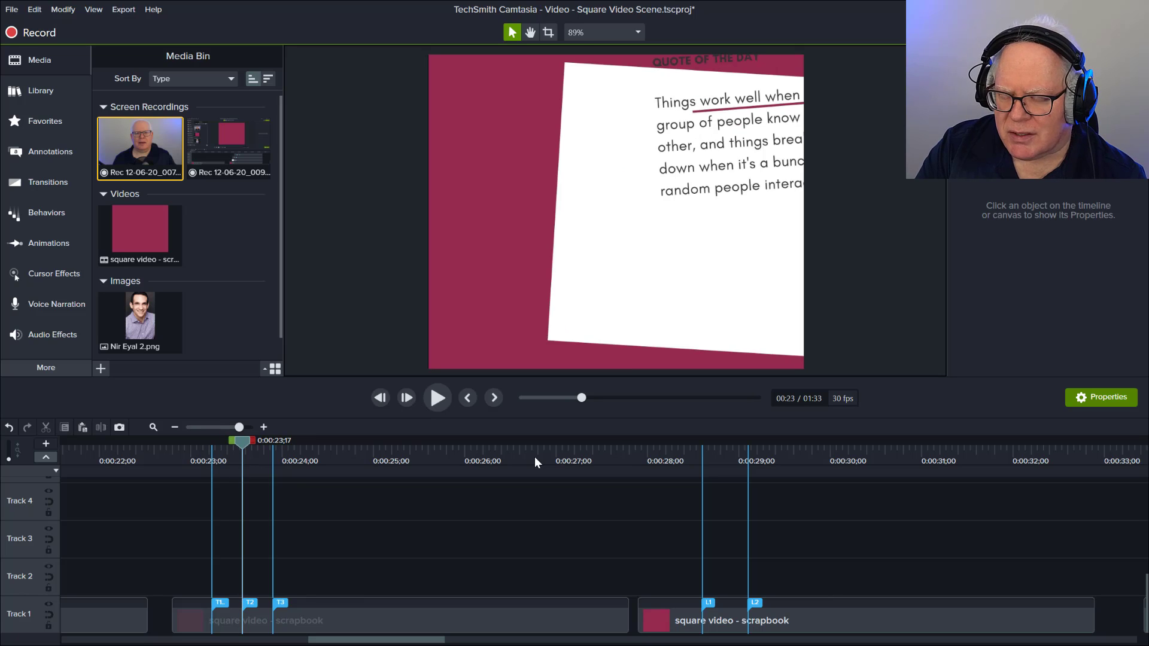
pyautogui.hotkey('ctrl', ']')
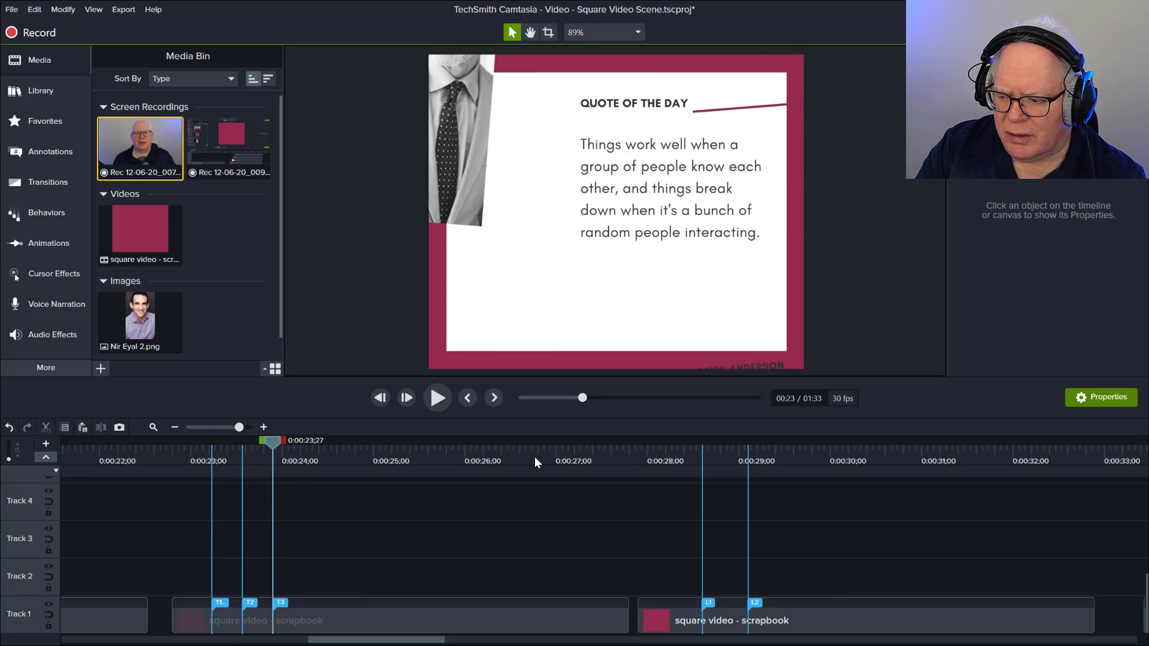
pyautogui.click(358, 616)
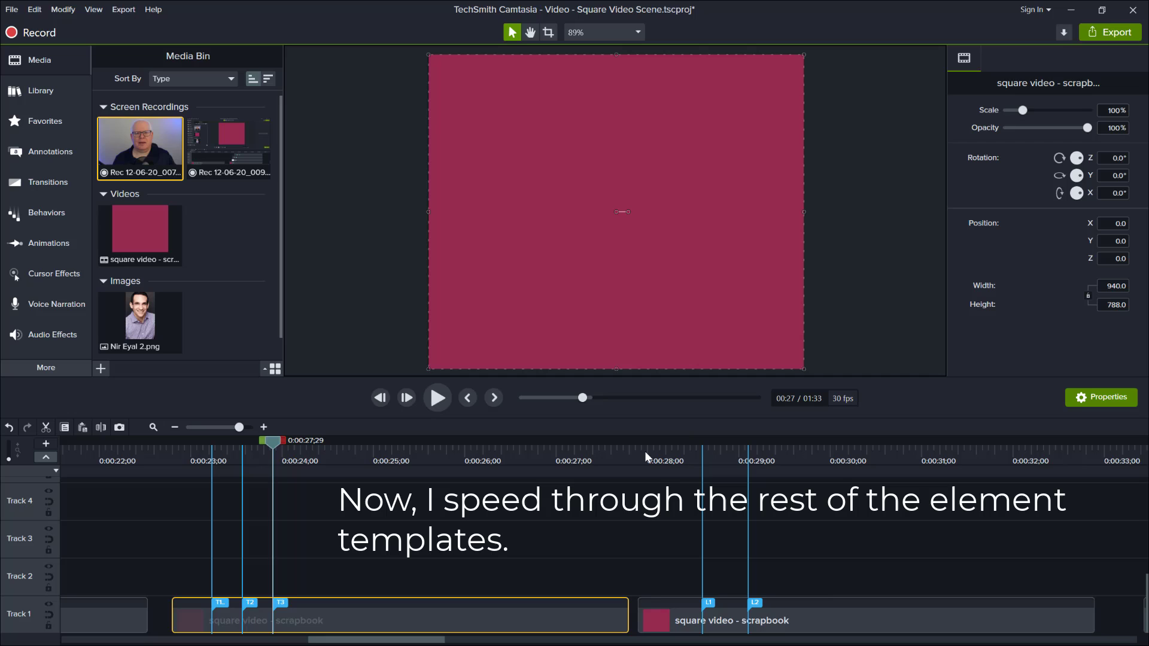
# Jump to the next clip's L2 stage, then play the text quote clip near 0:00:33.
pyautogui.click(686, 612)
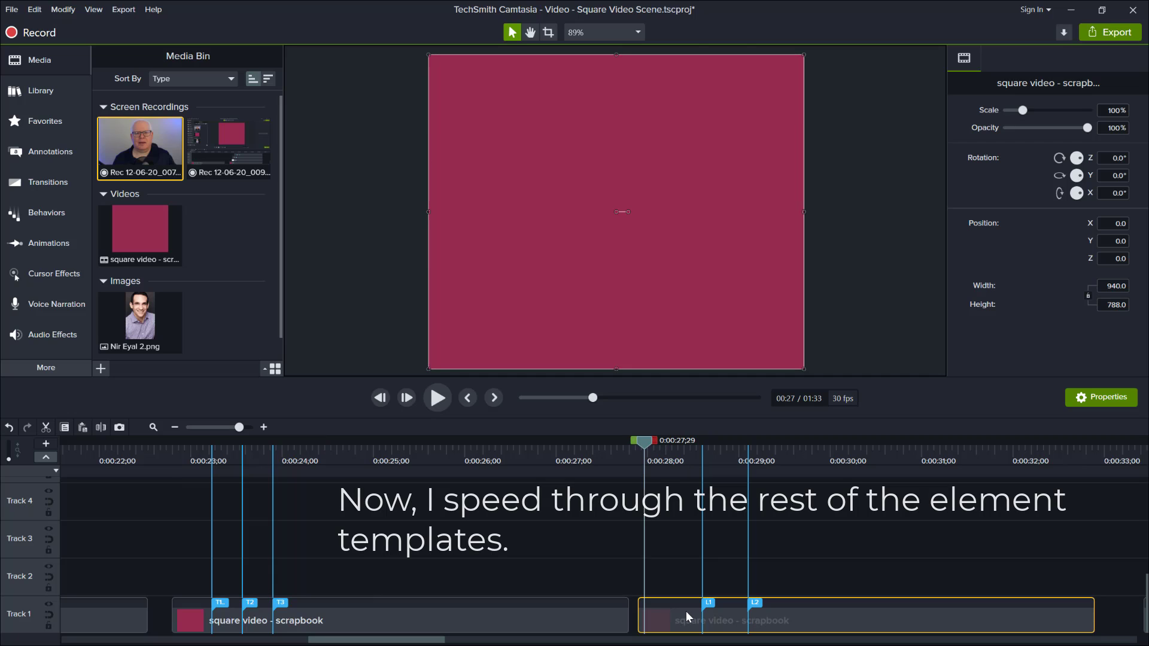
pyautogui.hotkey('ctrl', ']')
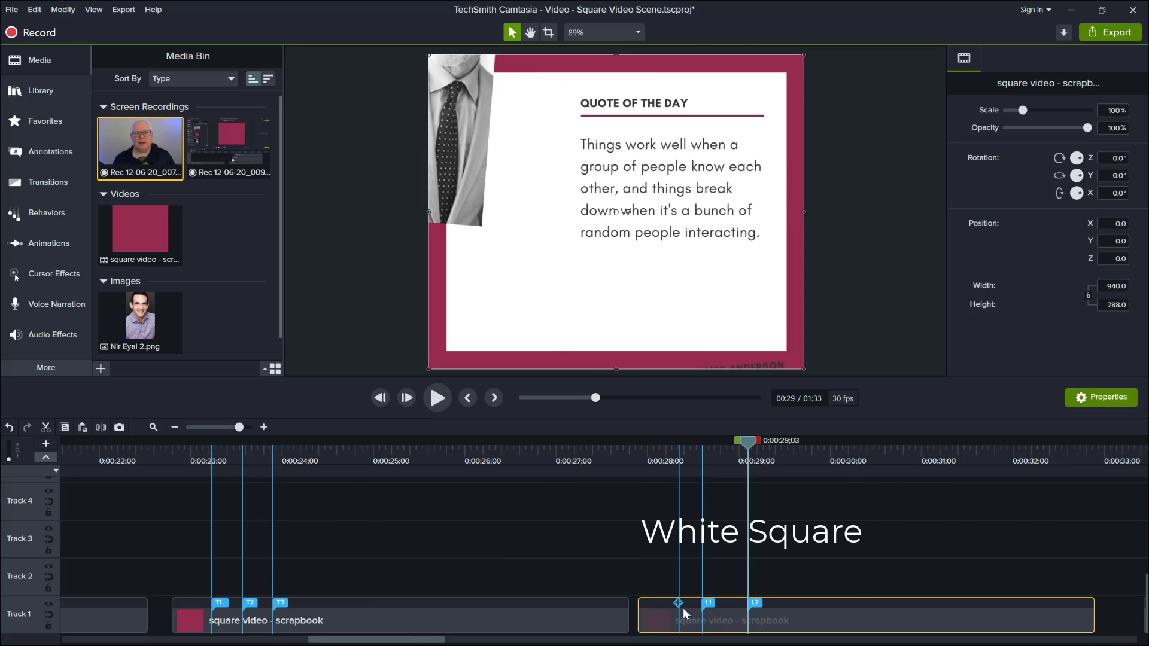
pyautogui.hscroll(10, 375, 533)
pyautogui.click(217, 441)
pyautogui.click(318, 614)
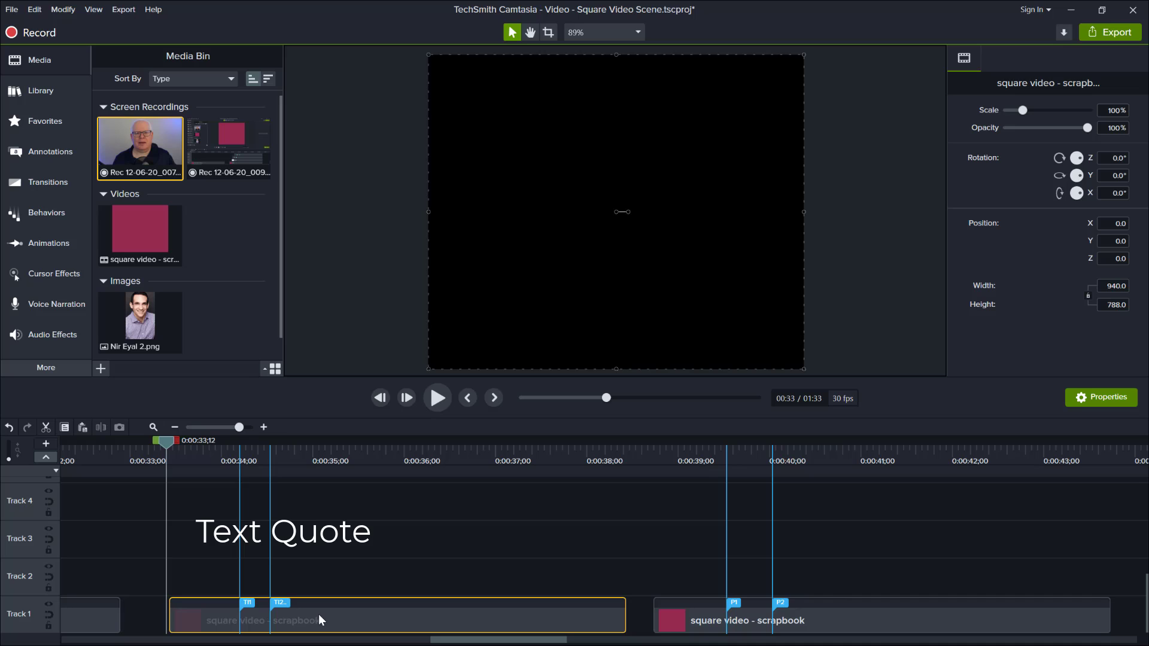
pyautogui.press('space')
# Jump through the picture clip's P1 and P2 stages, then the author clip's A1 stage.
pyautogui.click(657, 457)
pyautogui.hotkey('ctrl', ']')
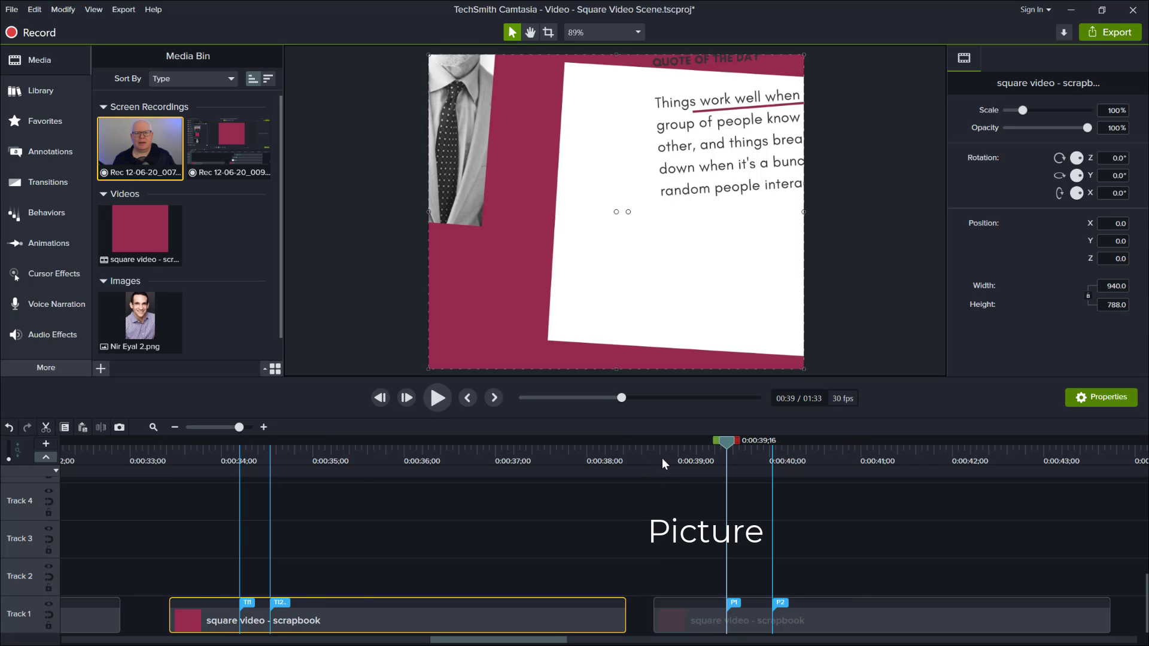
pyautogui.hotkey('ctrl', ']')
pyautogui.press('space')
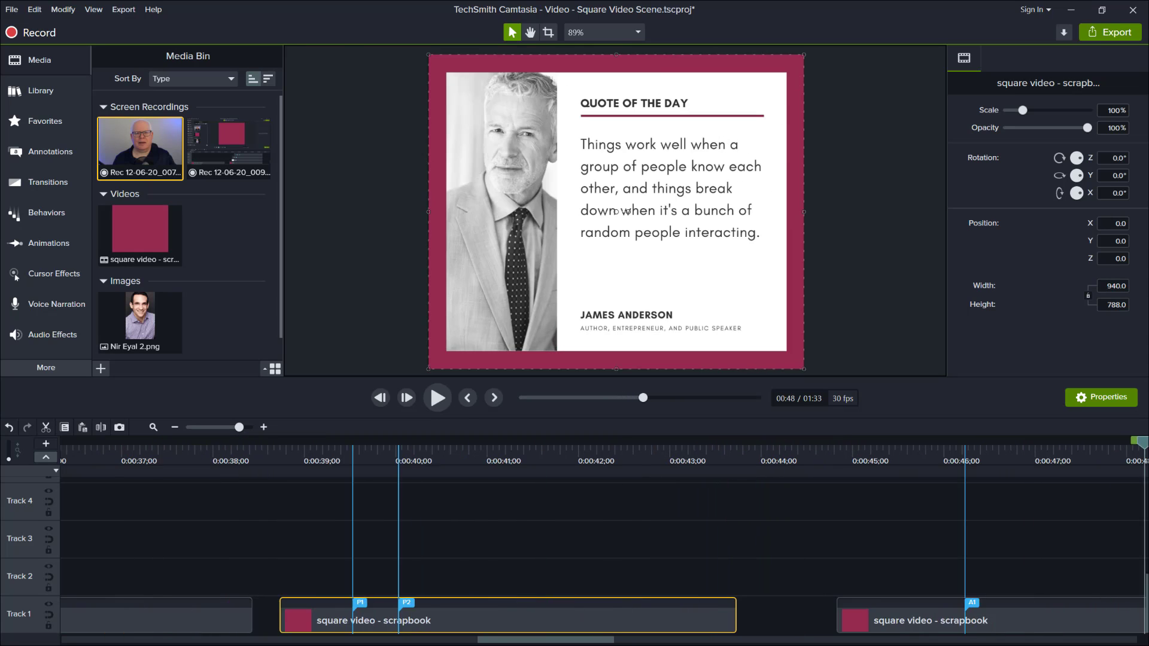
pyautogui.click(662, 620)
pyautogui.hotkey('ctrl', ']')
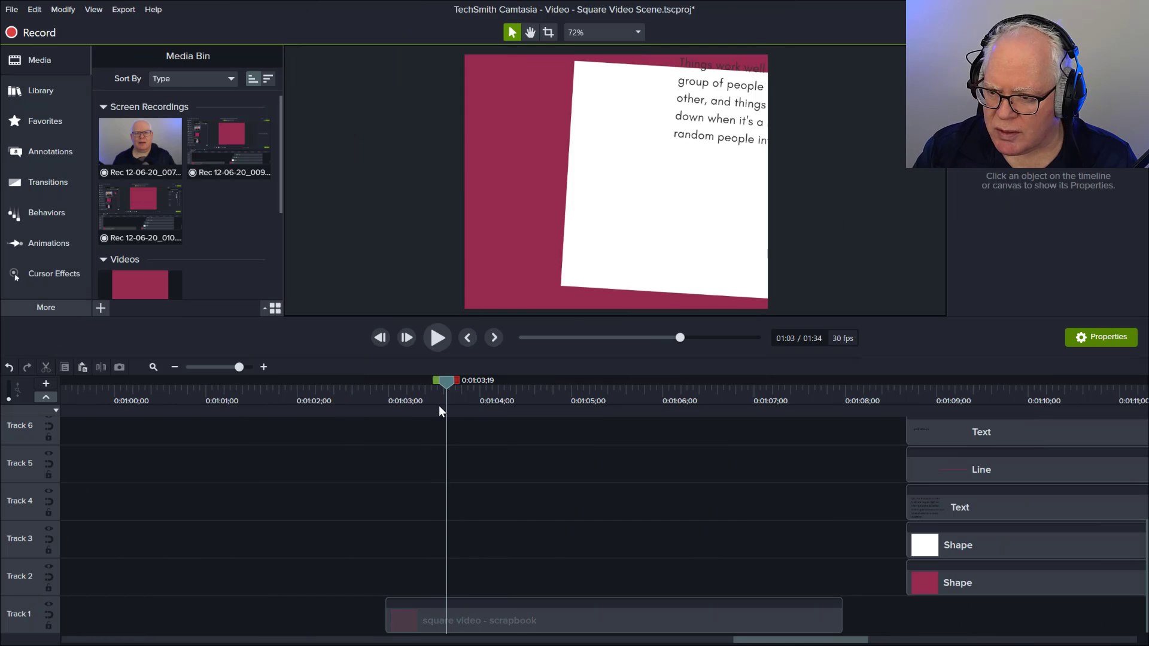
# Move the playhead to the finished quote slide near 0:01:05 and show the Shapes annotation library.
pyautogui.moveTo(440, 405); pyautogui.dragTo(516, 445)
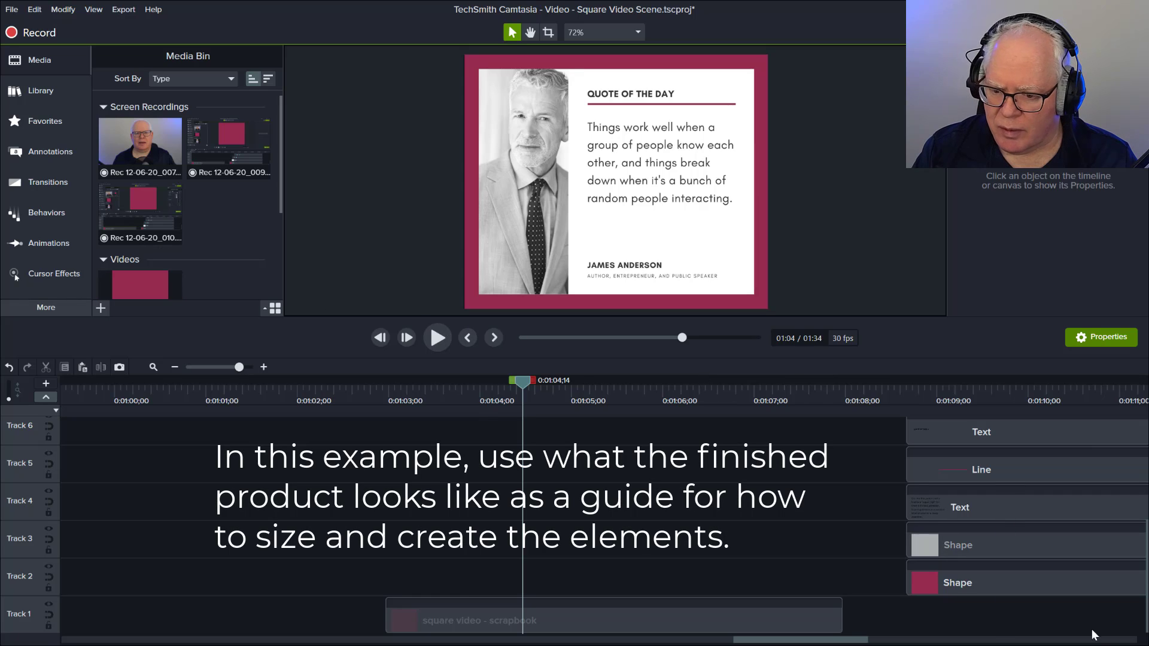
pyautogui.scroll(5, 1055, 444)
pyautogui.moveTo(952, 448); pyautogui.dragTo(968, 594)
pyautogui.click(792, 512)
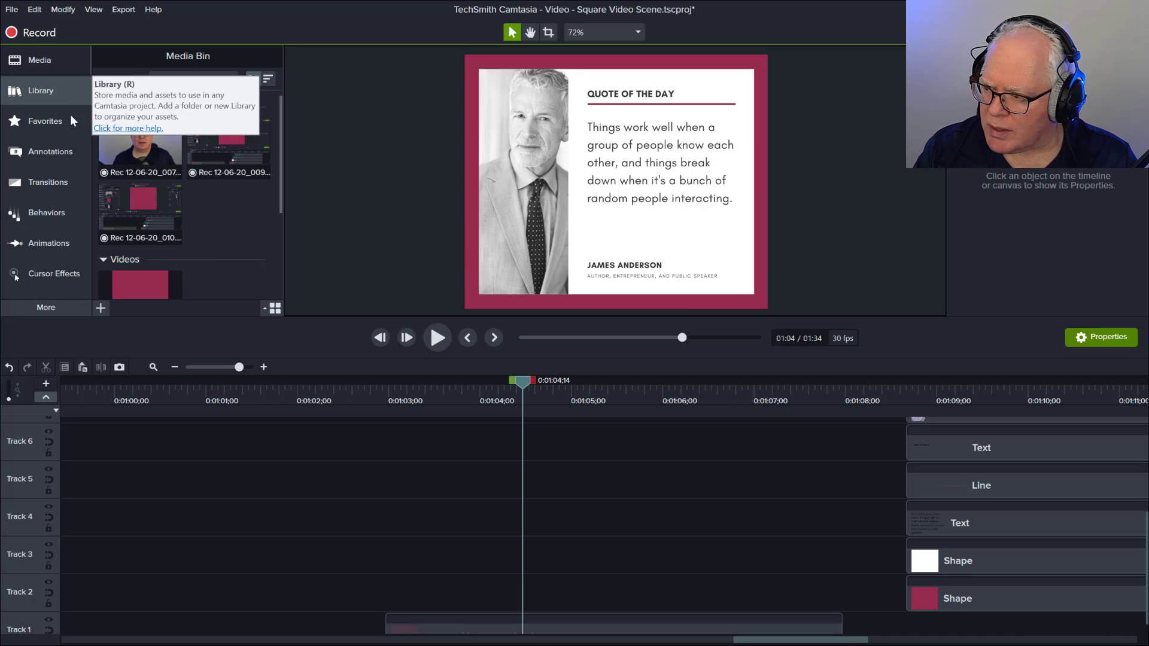
pyautogui.click(49, 151)
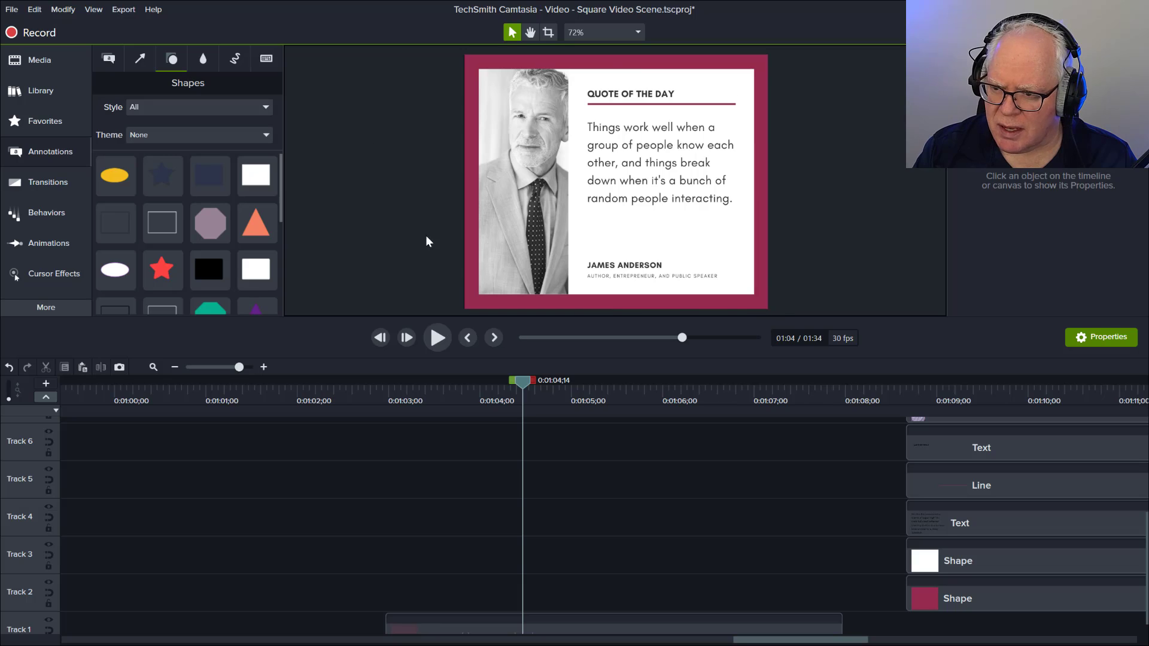
# Add a white rectangle to the canvas and stretch it to cover the whole canvas.
pyautogui.moveTo(257, 175); pyautogui.dragTo(386, 598)
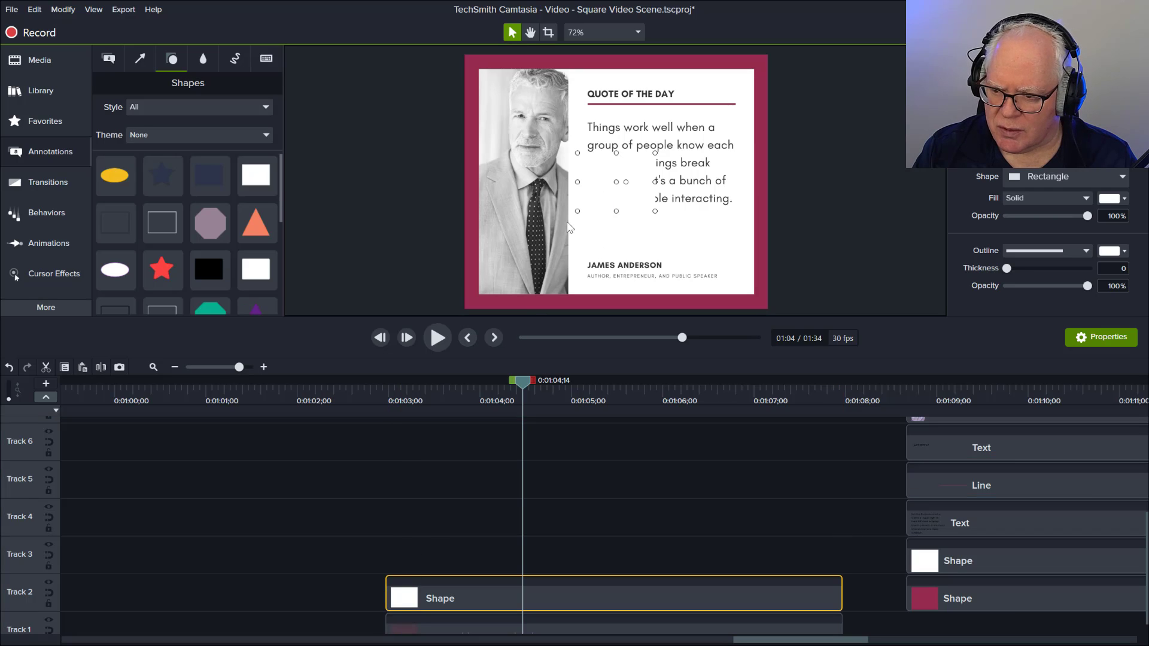
pyautogui.moveTo(577, 210); pyautogui.dragTo(464, 310)
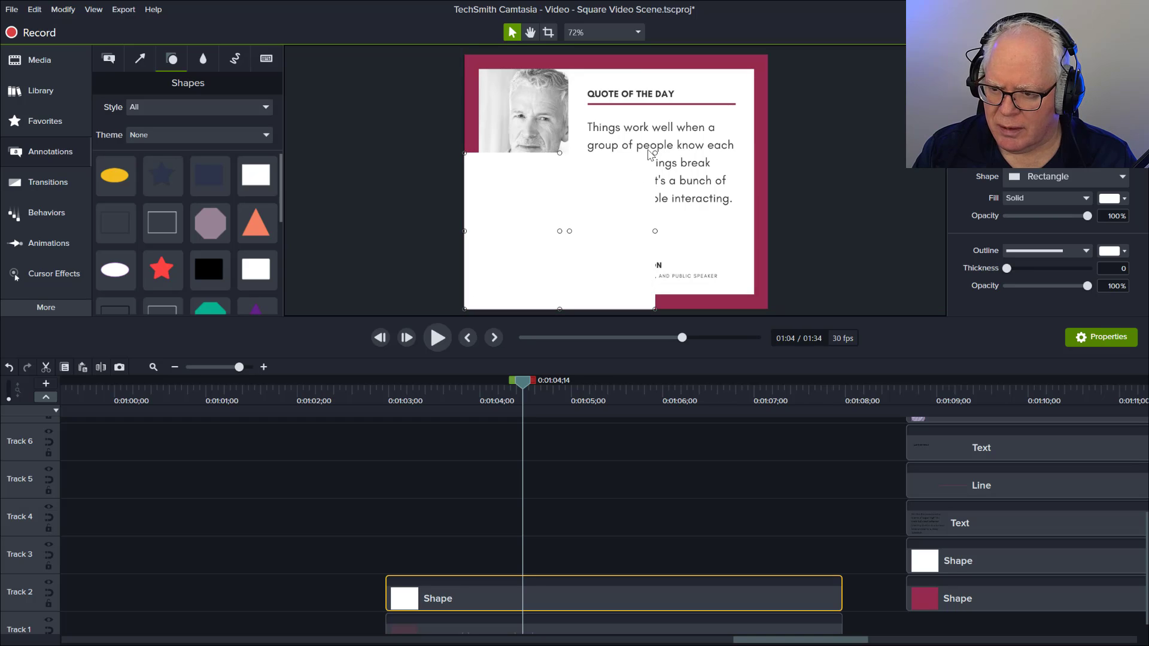
pyautogui.moveTo(655, 152); pyautogui.dragTo(766, 55)
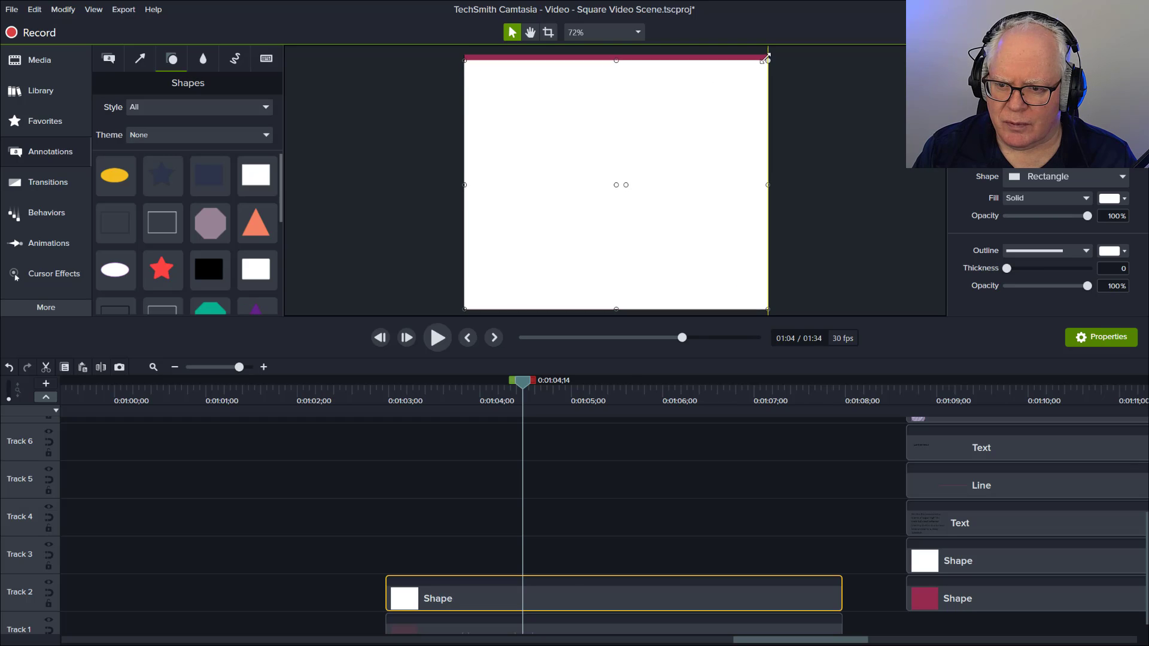
# Fill the rectangle with maroon #95294D sampled from the existing Shape clip, then adjust its opacity.
pyautogui.click(1126, 199)
pyautogui.click(1121, 226)
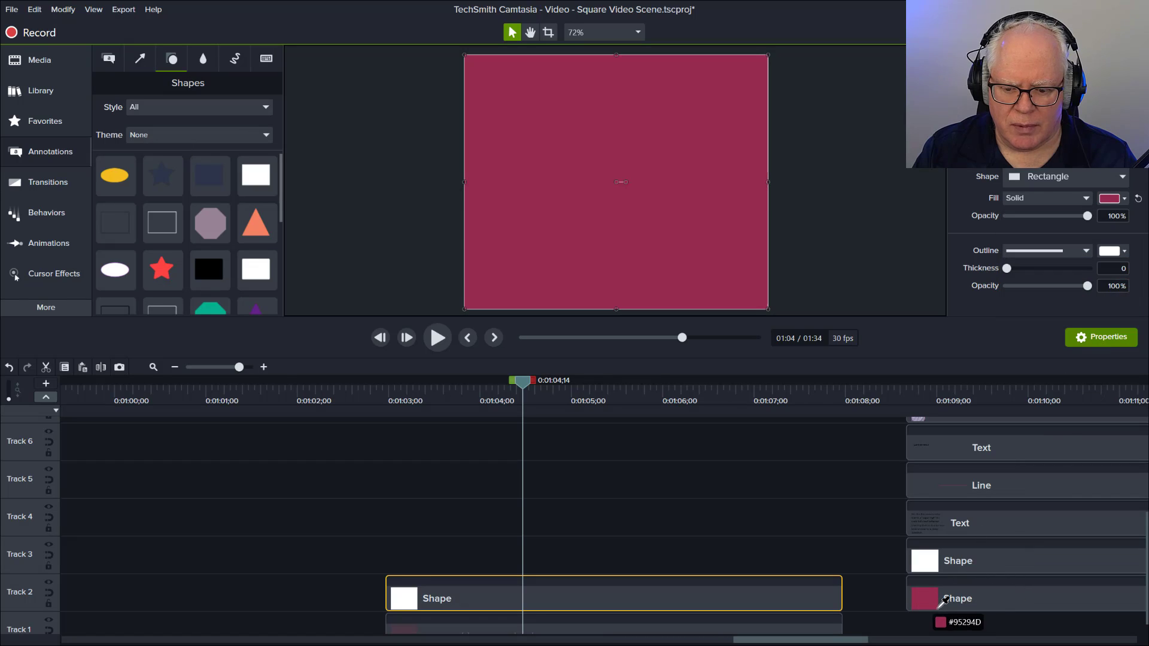
pyautogui.click(940, 604)
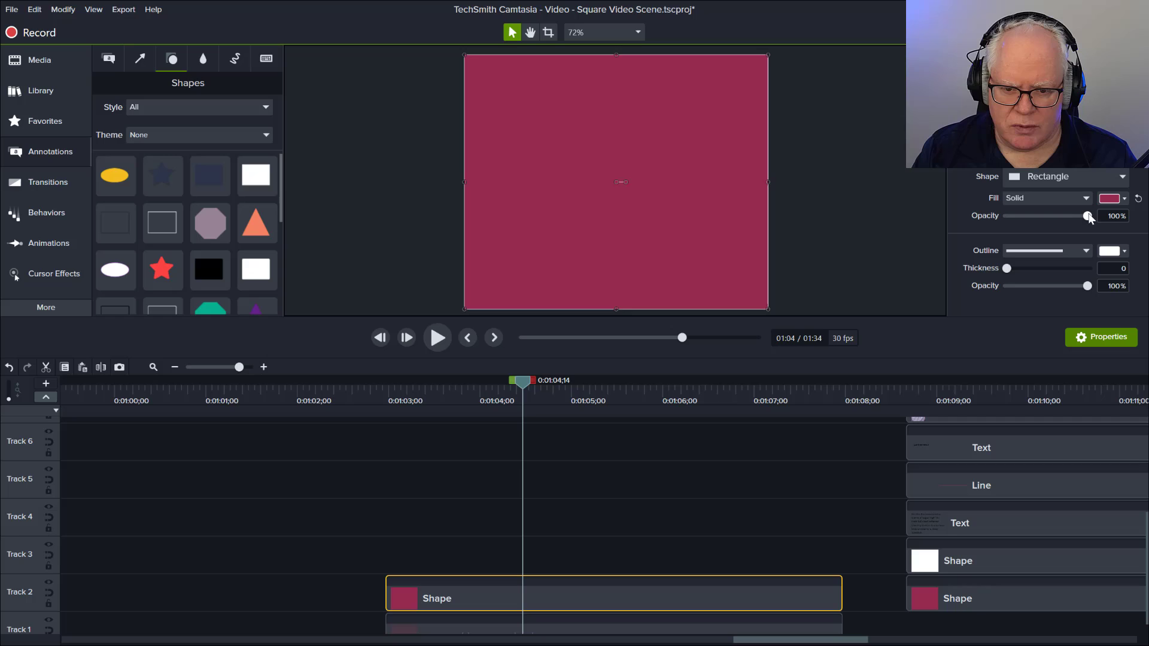
pyautogui.moveTo(1087, 216)
pyautogui.mouseDown()
pyautogui.moveTo(1019, 223)
pyautogui.moveTo(1108, 218)
pyautogui.mouseUp()
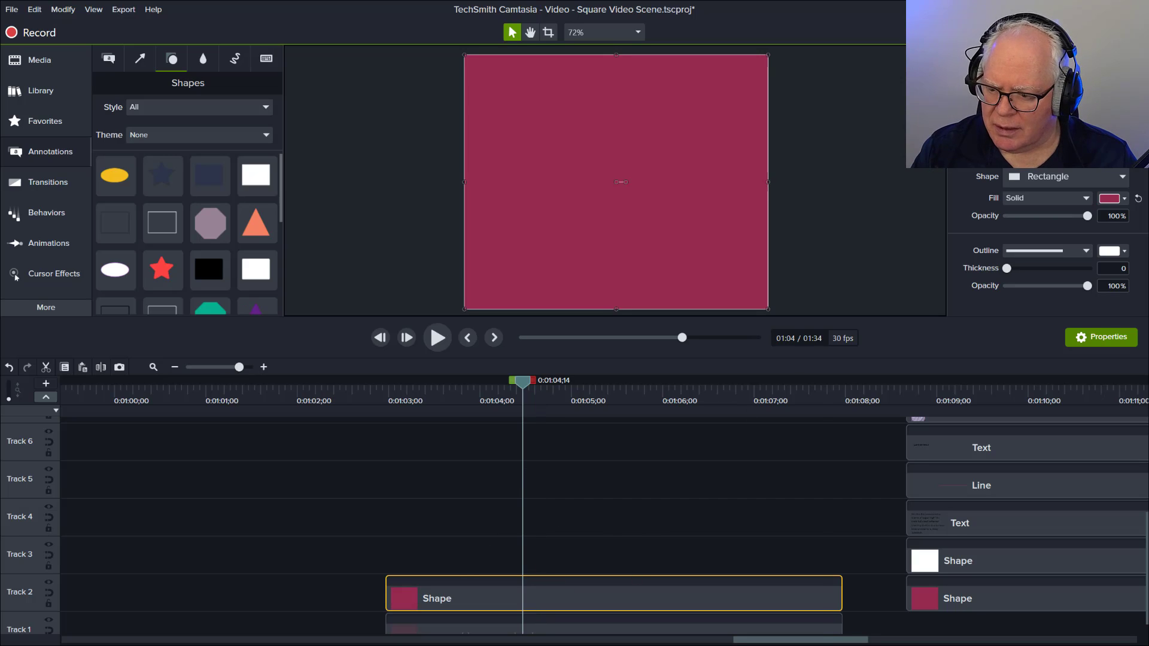
# Add a second white rectangle over the maroon one, enlarged to nearly fill it.
pyautogui.moveTo(268, 173); pyautogui.dragTo(393, 547)
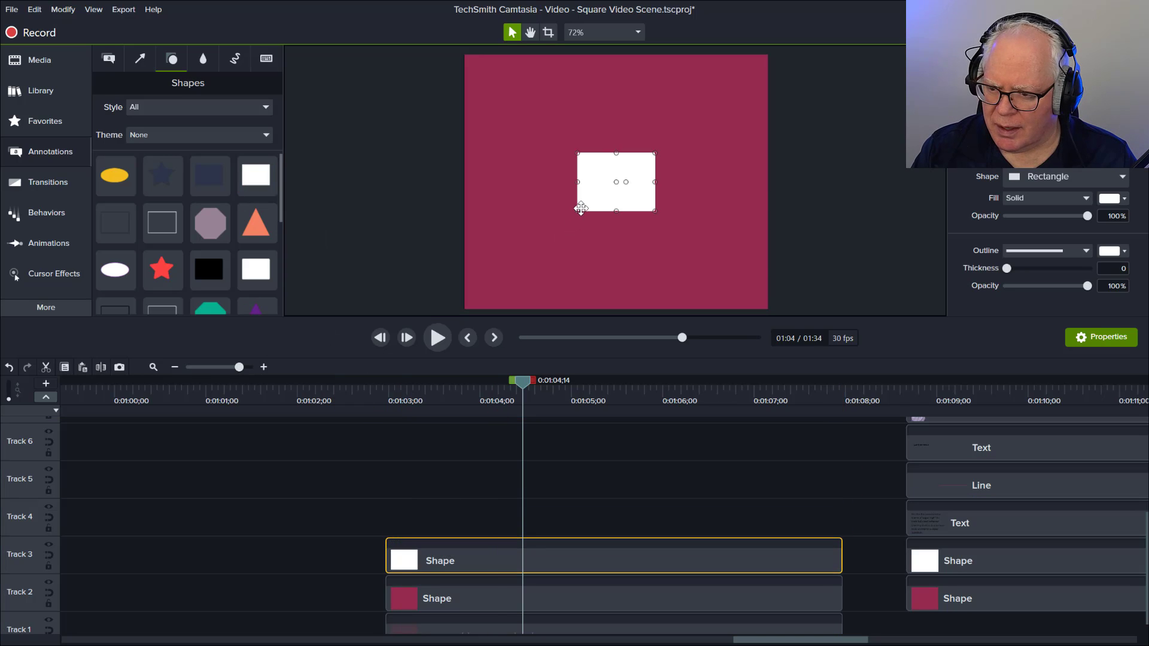
pyautogui.moveTo(576, 210); pyautogui.dragTo(480, 295)
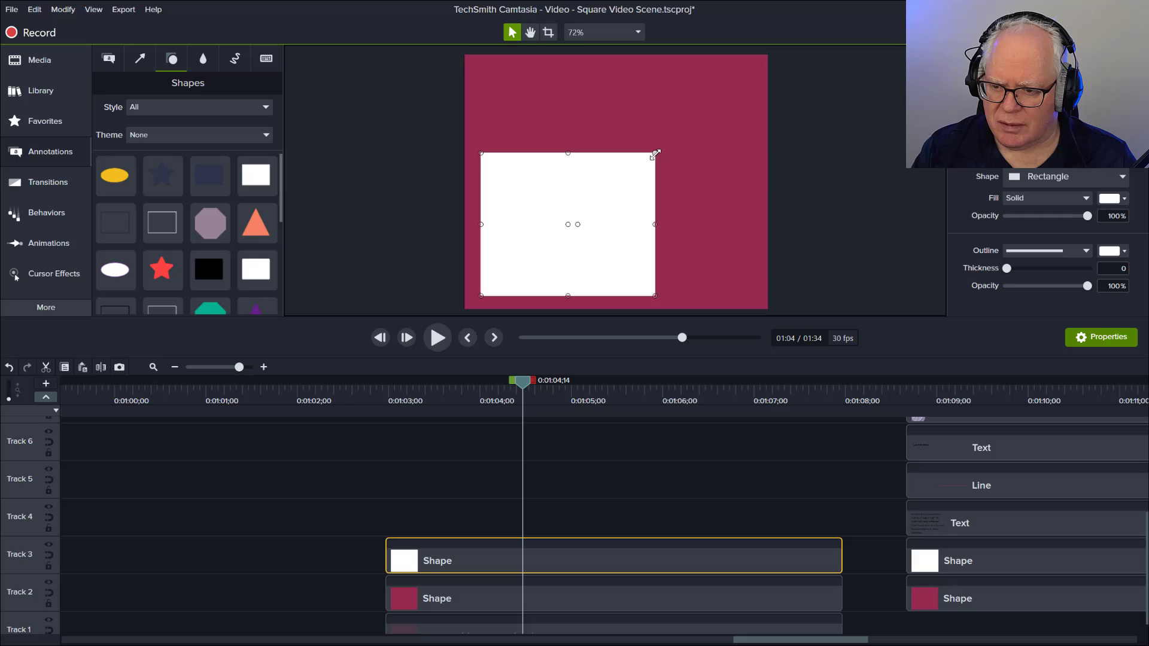
pyautogui.moveTo(656, 155); pyautogui.dragTo(741, 76)
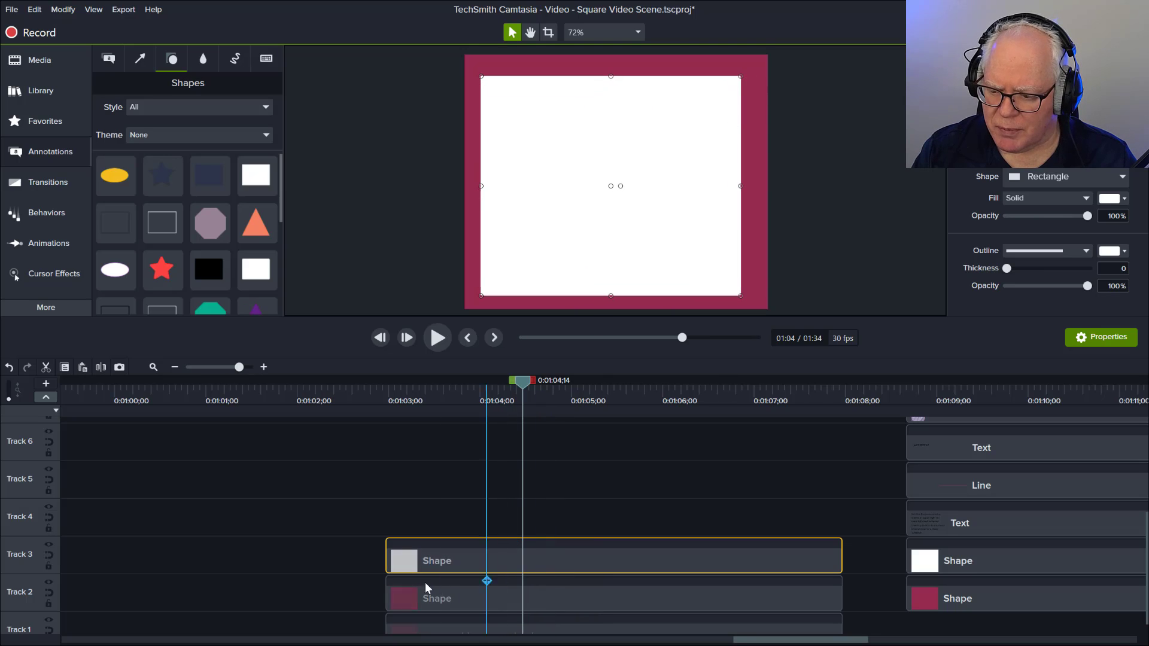
pyautogui.click(358, 576)
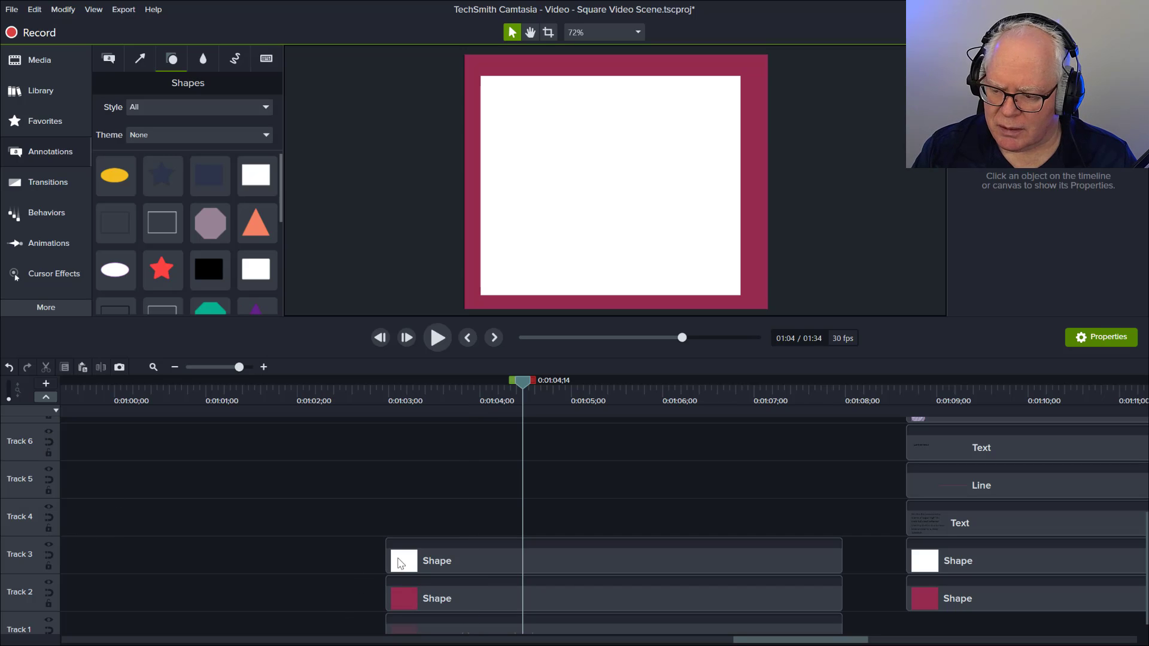
# Lower the fill opacity of both the white card and maroon border shapes.
pyautogui.moveTo(373, 548); pyautogui.dragTo(504, 598)
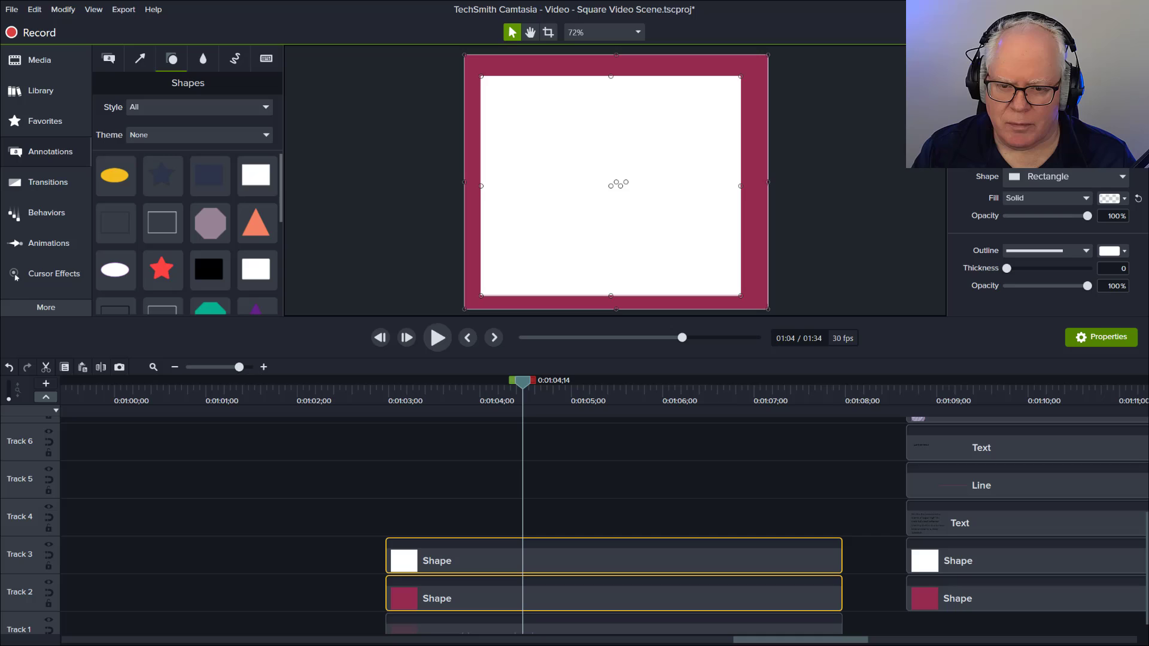
pyautogui.moveTo(1088, 216); pyautogui.dragTo(1072, 221)
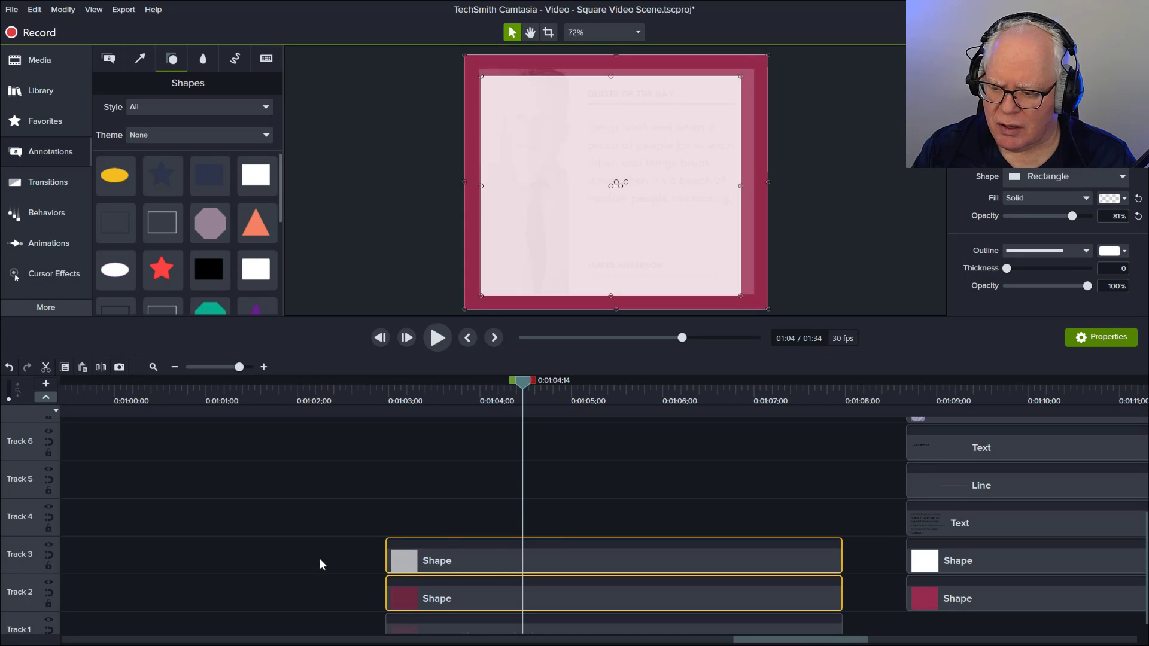
pyautogui.click(663, 488)
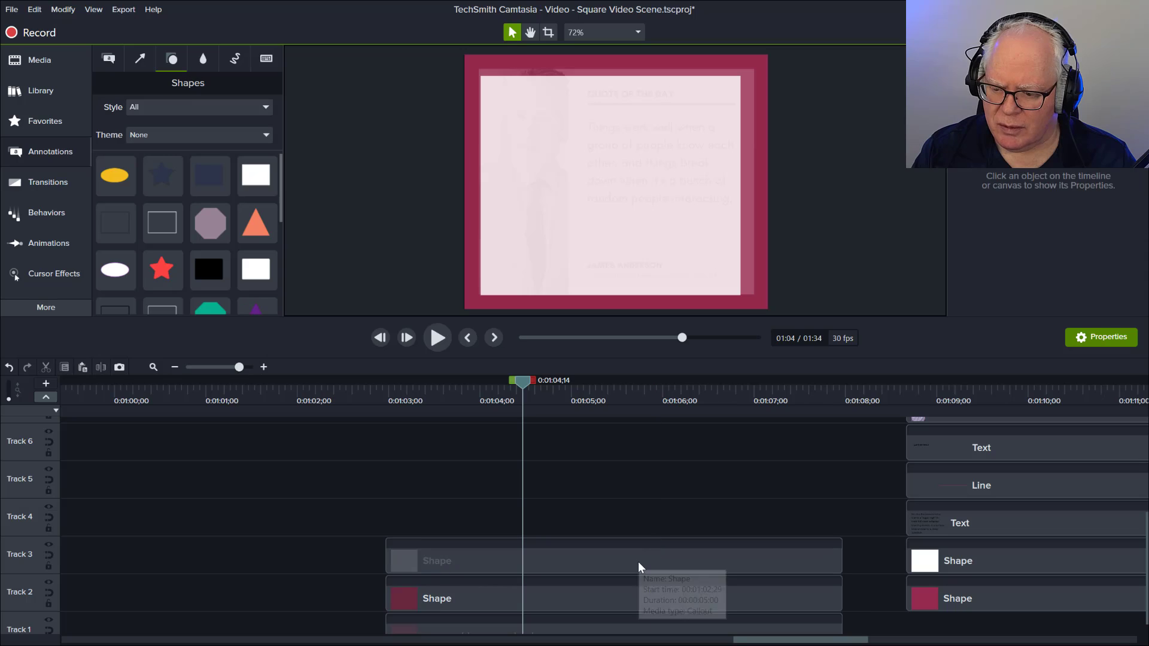
# Enlarge the white card to the template's card size and recentre it inside the border.
pyautogui.click(638, 562)
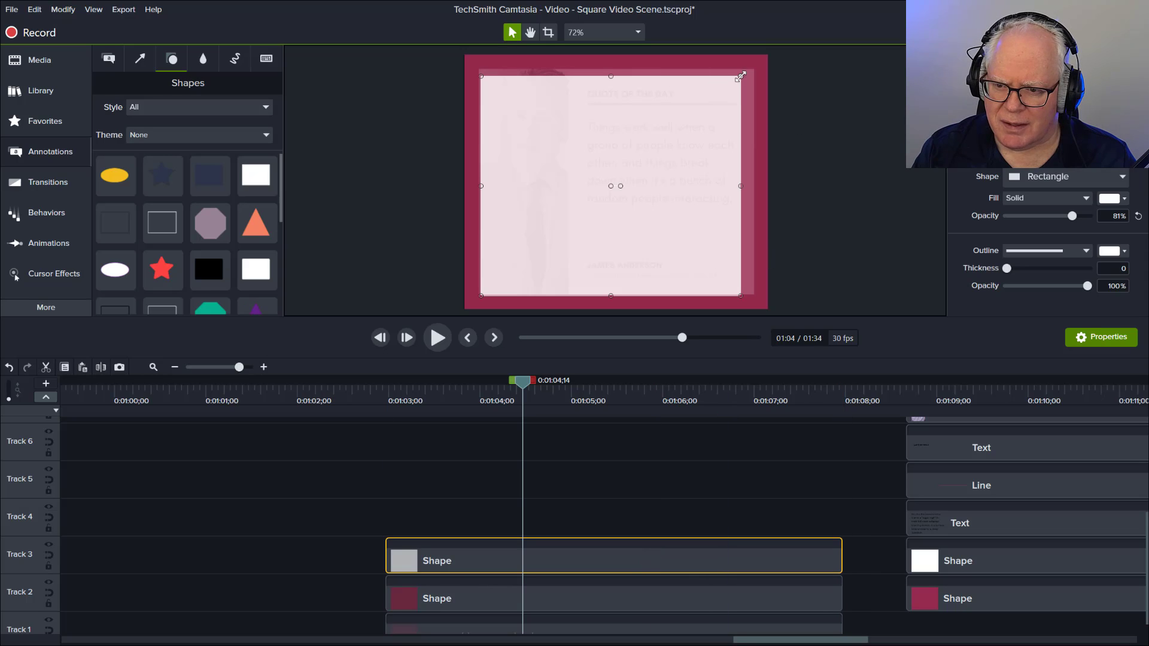
pyautogui.moveTo(742, 78); pyautogui.dragTo(754, 72)
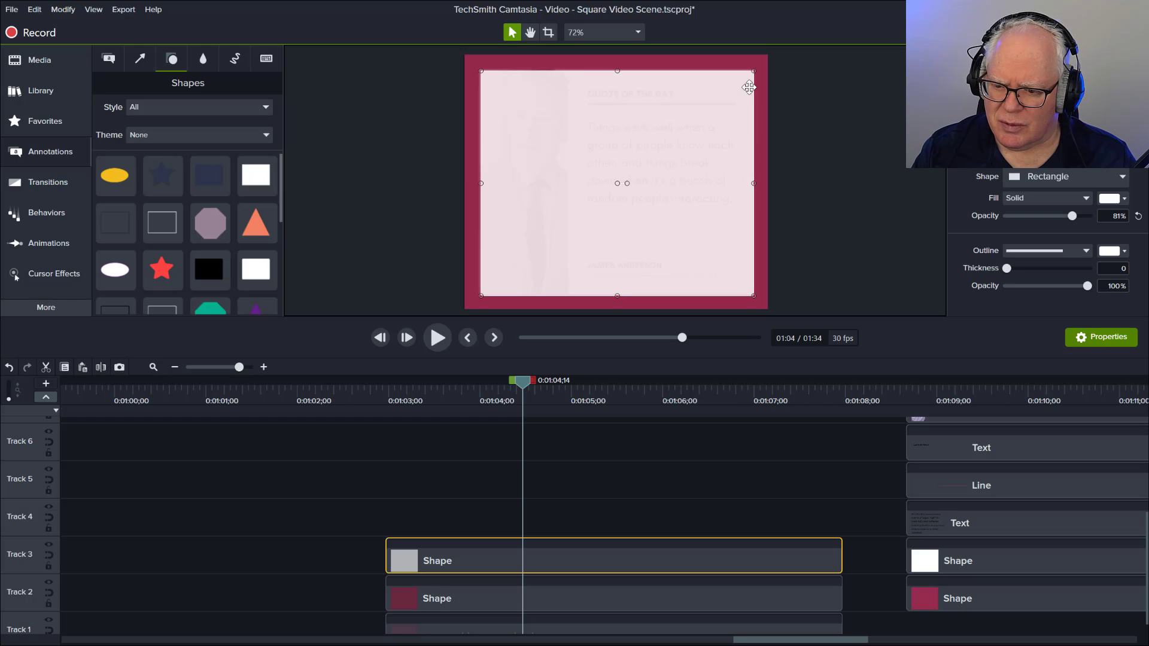
pyautogui.moveTo(742, 136); pyautogui.dragTo(745, 133)
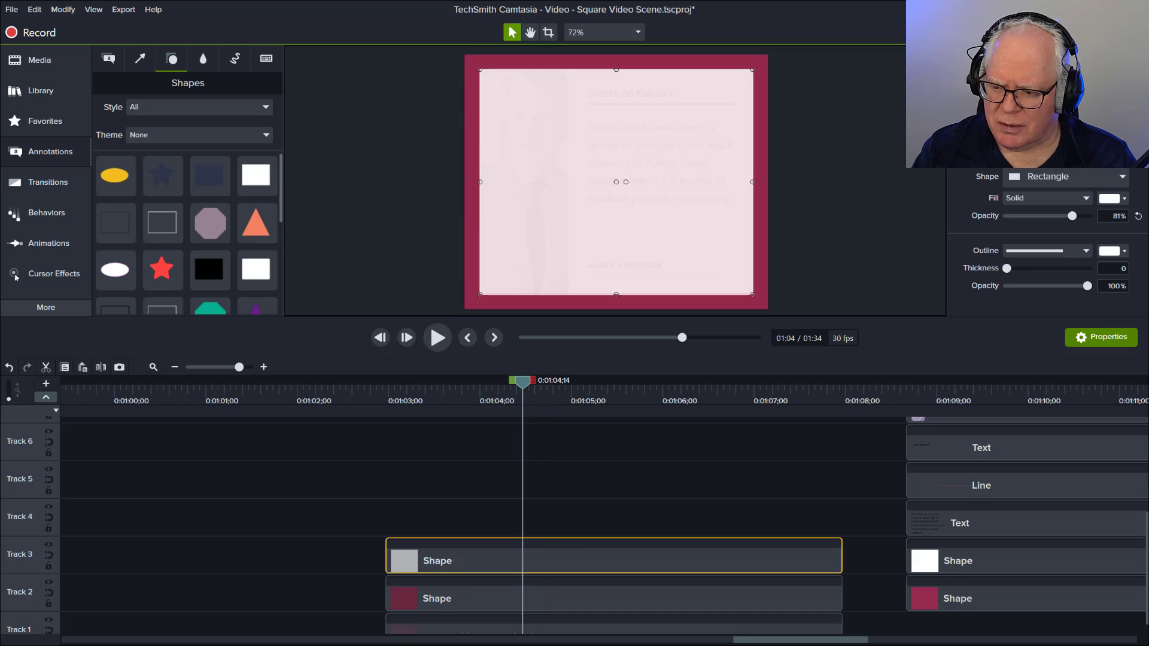
pyautogui.click(759, 479)
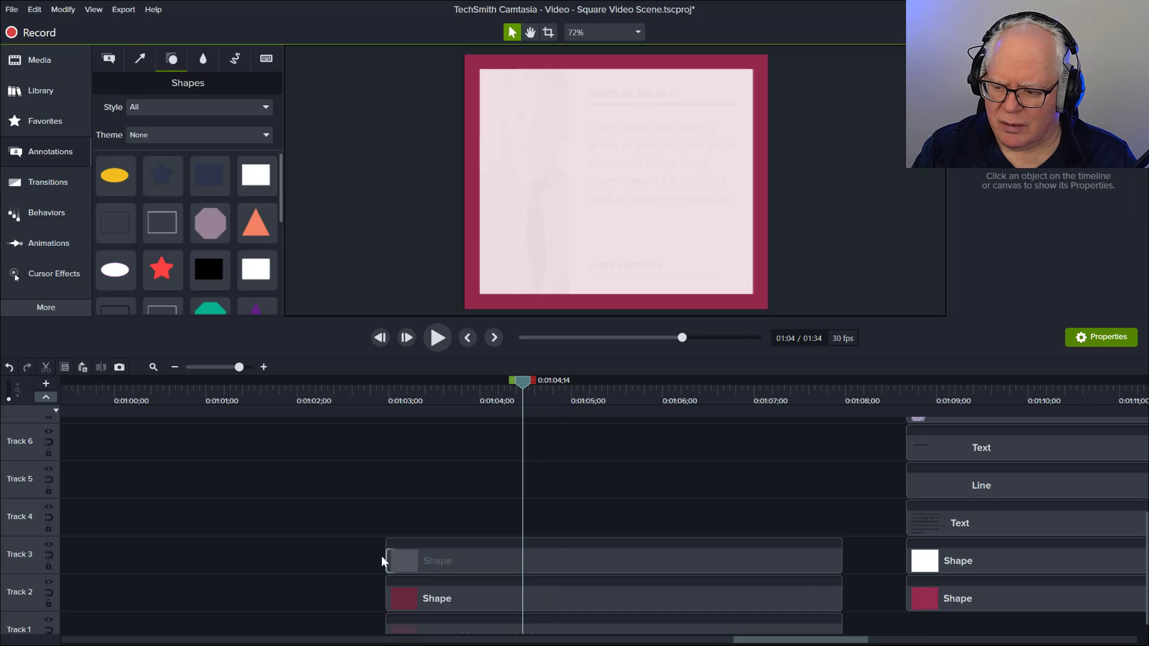
# Make both card and border shapes more transparent so the template shows through.
pyautogui.moveTo(362, 546); pyautogui.dragTo(419, 596)
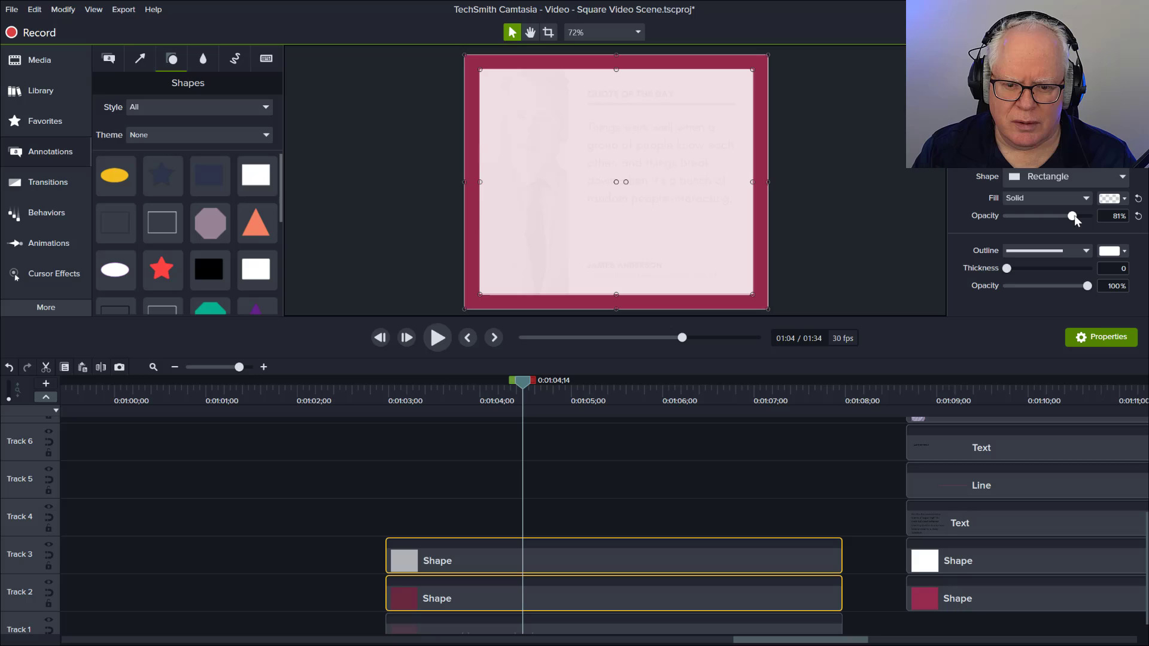
pyautogui.moveTo(1072, 216)
pyautogui.mouseDown()
pyautogui.moveTo(1049, 217)
pyautogui.moveTo(1071, 221)
pyautogui.mouseUp()
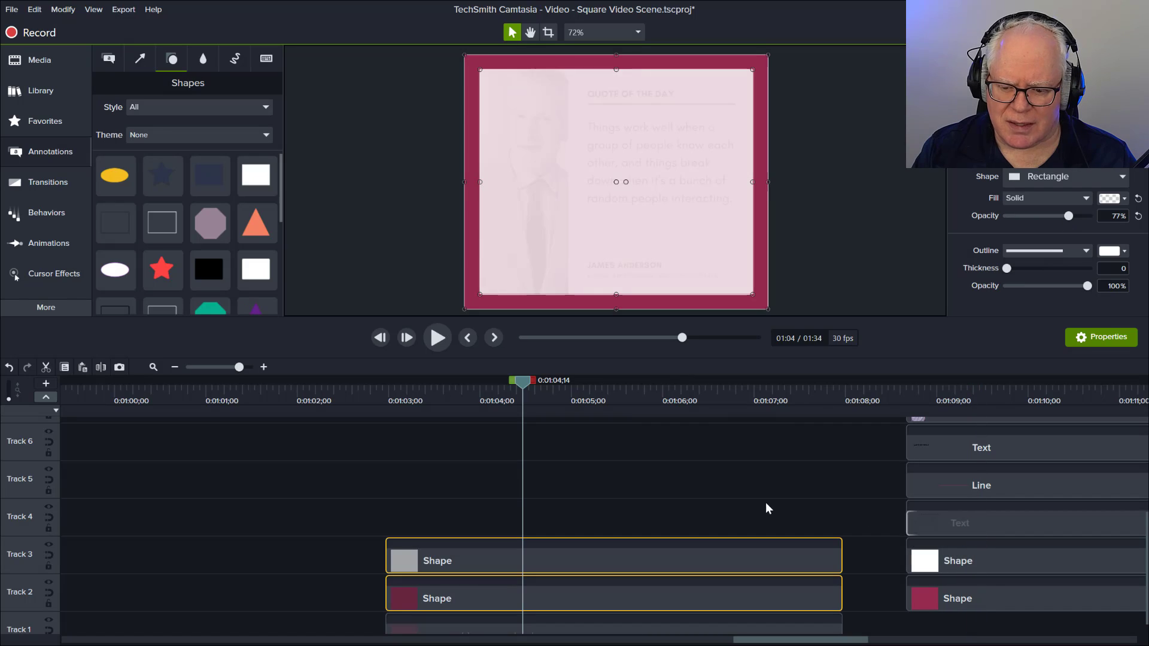
pyautogui.click(553, 484)
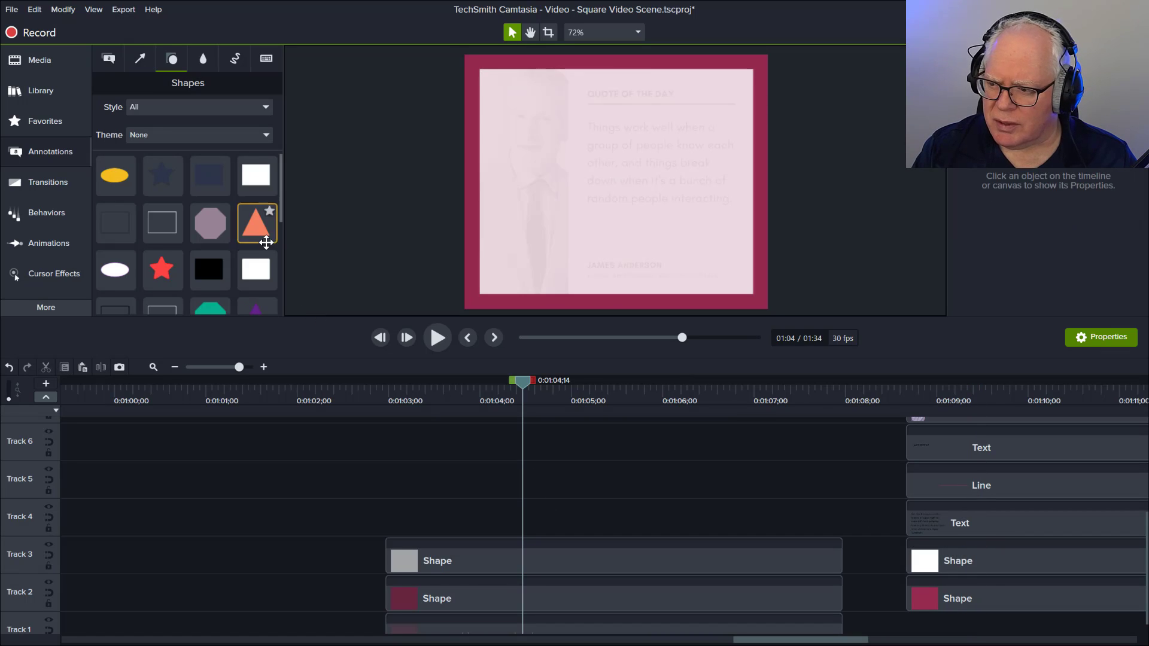
# Add an ABC text callout from the Callouts gallery to the project.
pyautogui.click(38, 150)
pyautogui.click(50, 152)
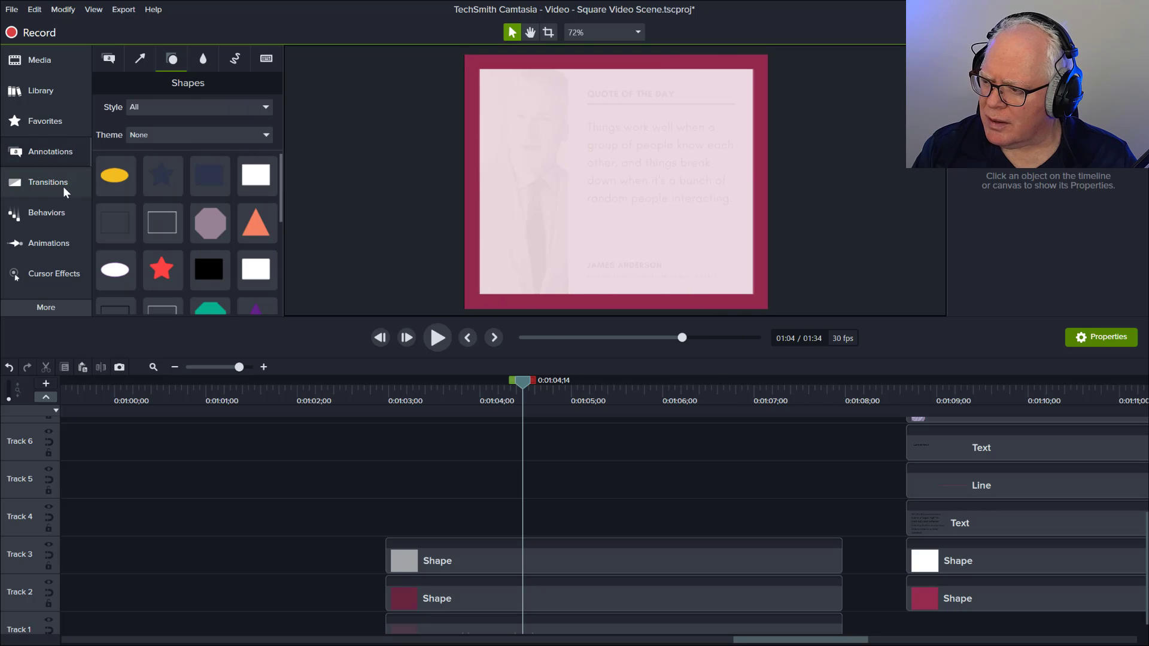
pyautogui.click(108, 61)
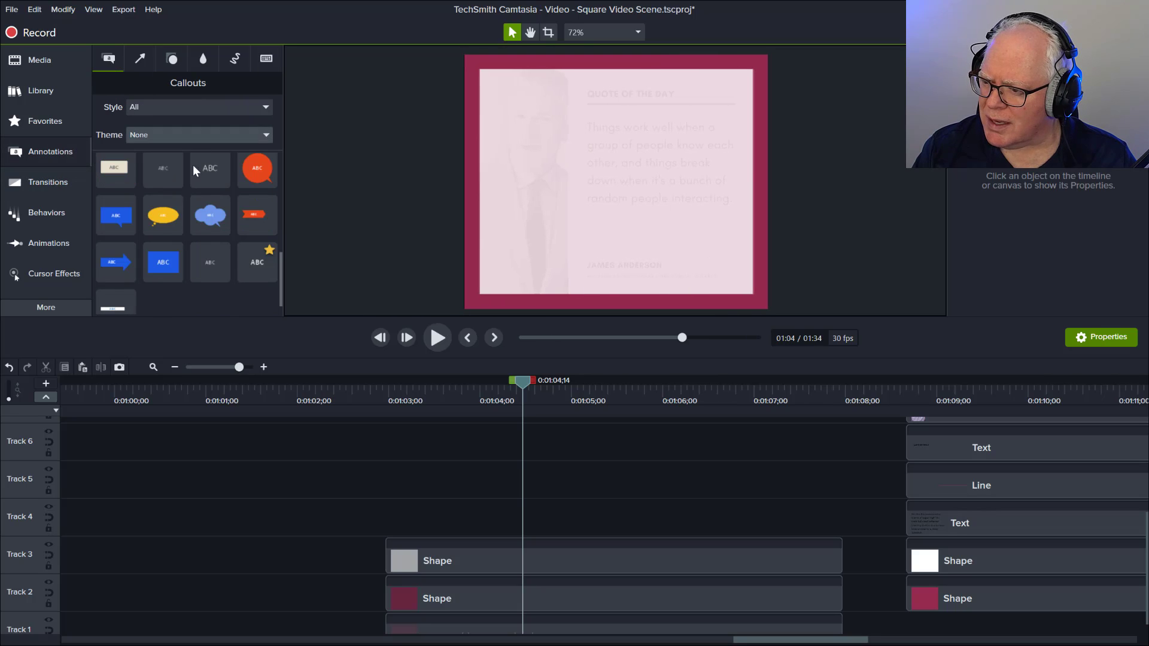
pyautogui.scroll(-3, 215, 251)
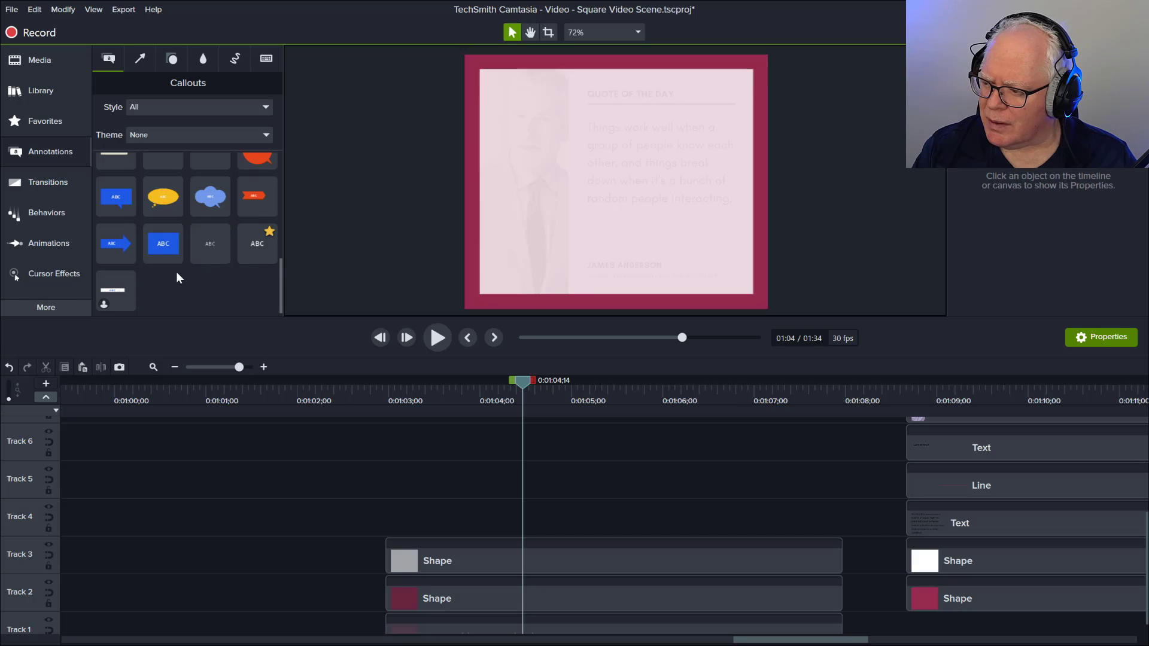
pyautogui.moveTo(256, 244); pyautogui.dragTo(389, 514)
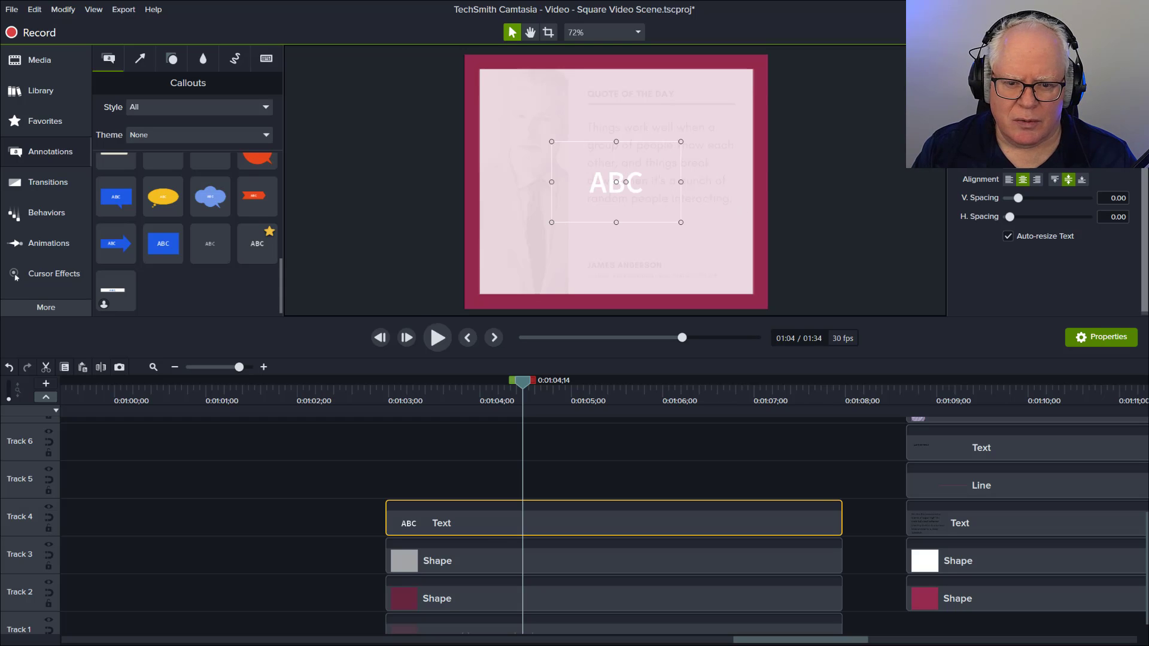
# Set the callout's font colour to black #000000.
pyautogui.click(1017, 160)
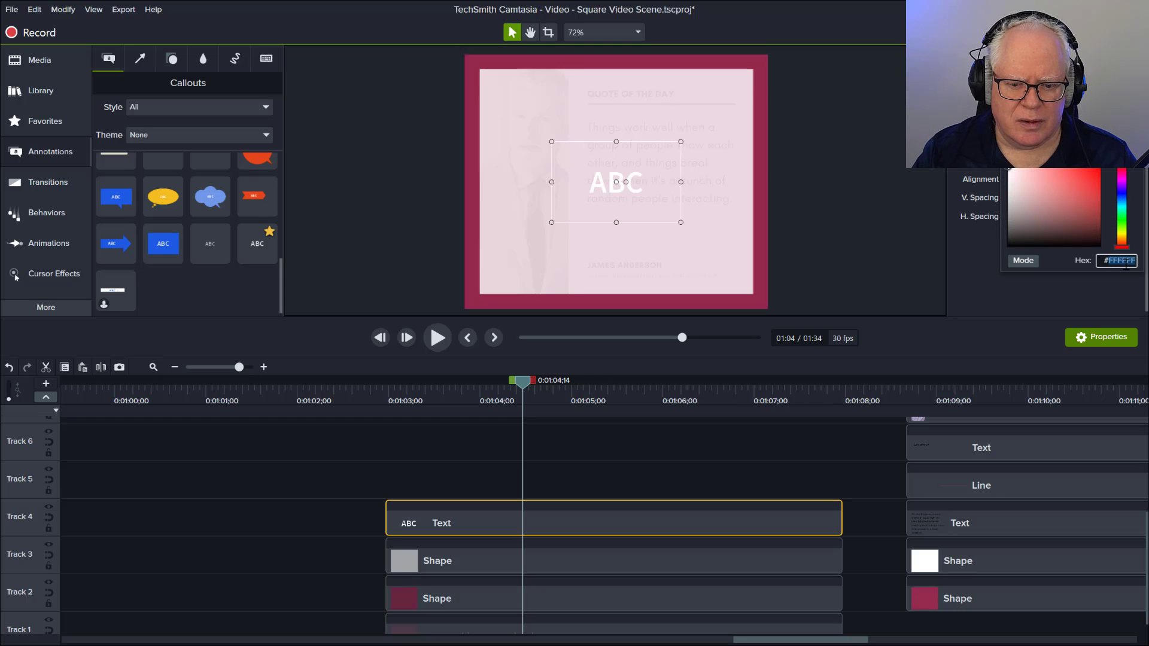
pyautogui.write('000000')
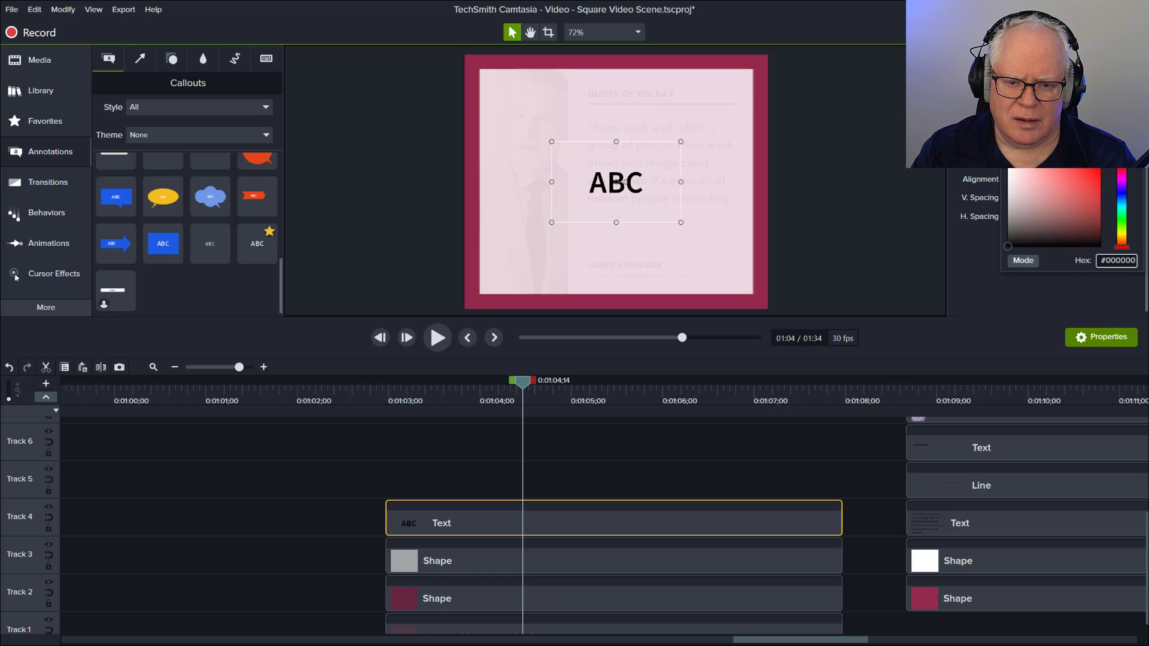
pyautogui.press('Return')
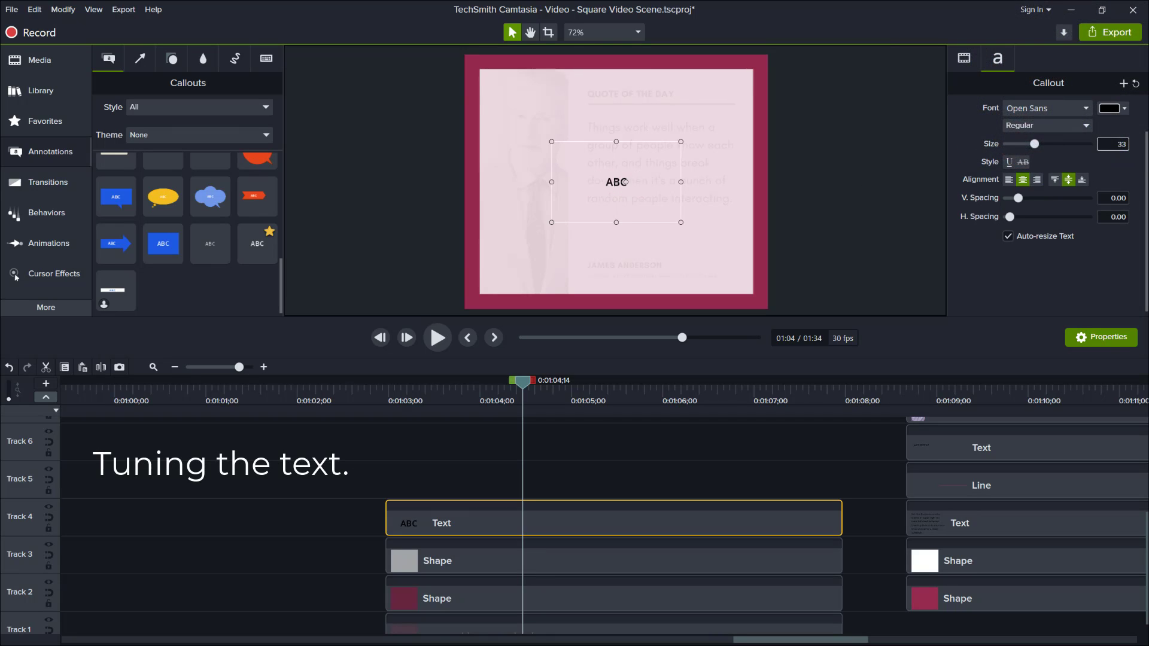
# Start editing the callout text and copy the quote line from Notepad.
pyautogui.doubleClick(622, 182)
pyautogui.hotkey('alt', 'Tab')
pyautogui.press('Tab')
pyautogui.press('Tab')
pyautogui.hotkey('ctrl', 'a')
pyautogui.hotkey('ctrl', 'c')
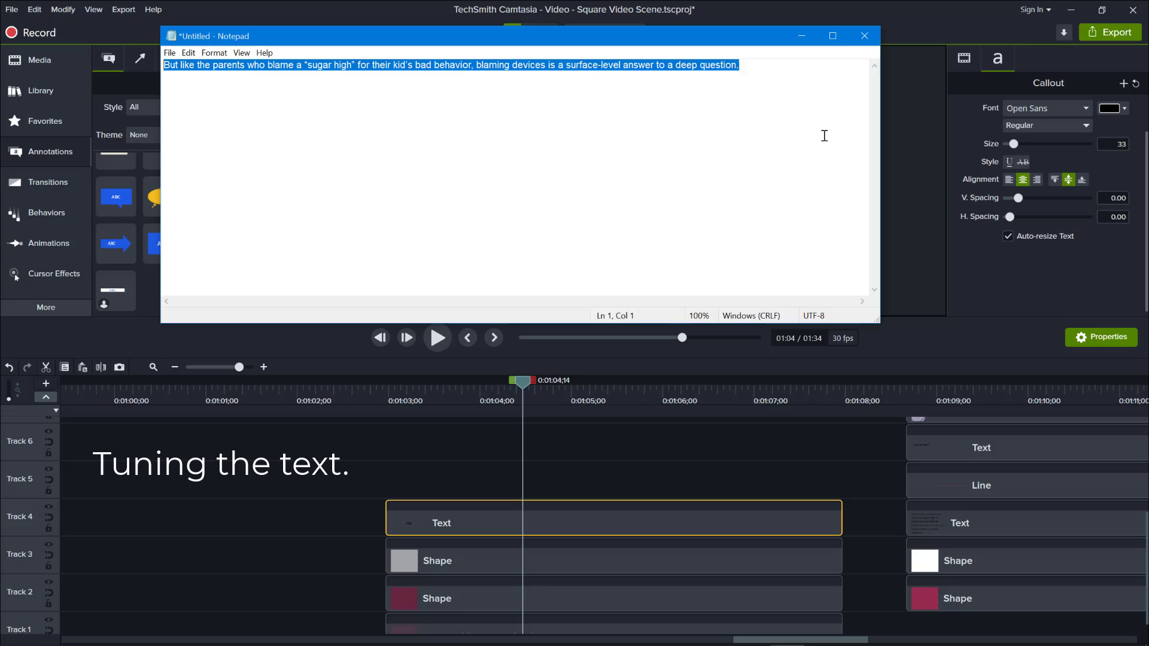
# Paste the quote into the callout, left-align it, and fit the box over the template's quote area.
pyautogui.hotkey('alt', 'Tab')
pyautogui.click(1010, 179)
pyautogui.hotkey('ctrl', 'v')
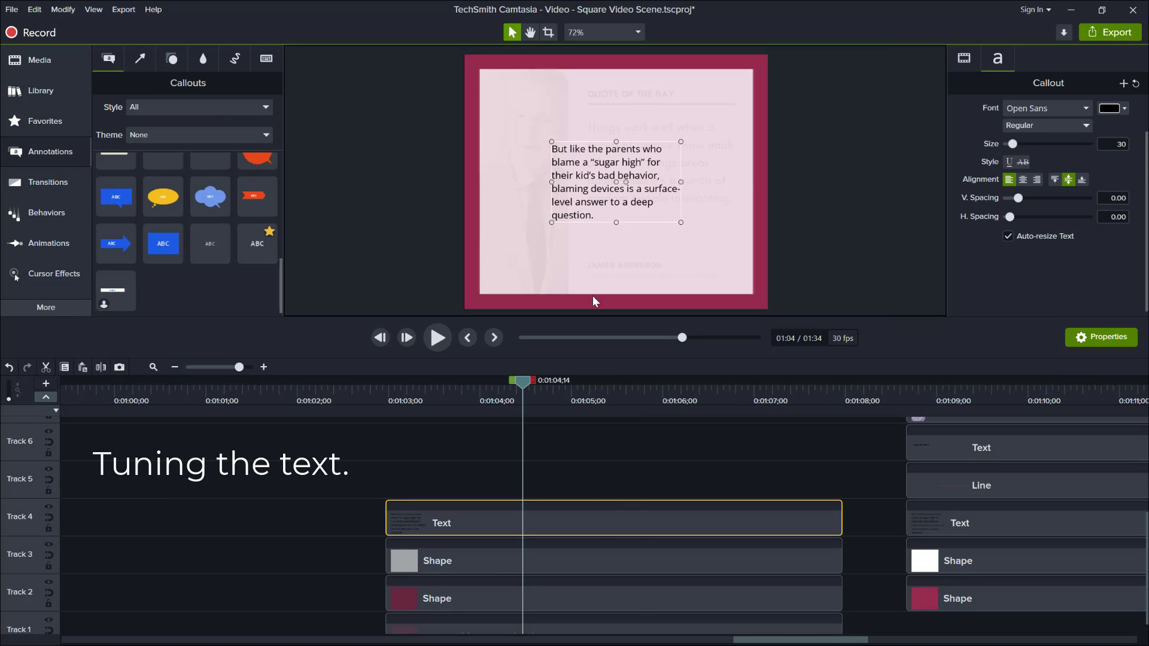
pyautogui.moveTo(605, 160); pyautogui.dragTo(634, 134)
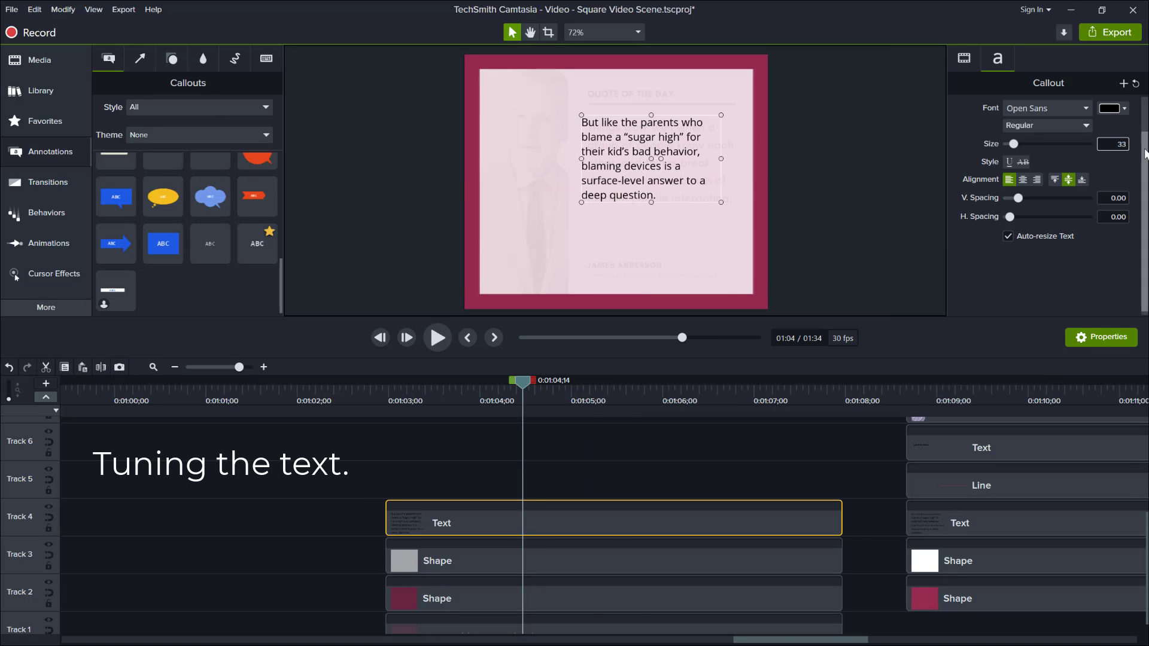
pyautogui.moveTo(353, 525); pyautogui.dragTo(511, 584)
# Select the quote text clip together with both shape clips.
pyautogui.click(419, 519)
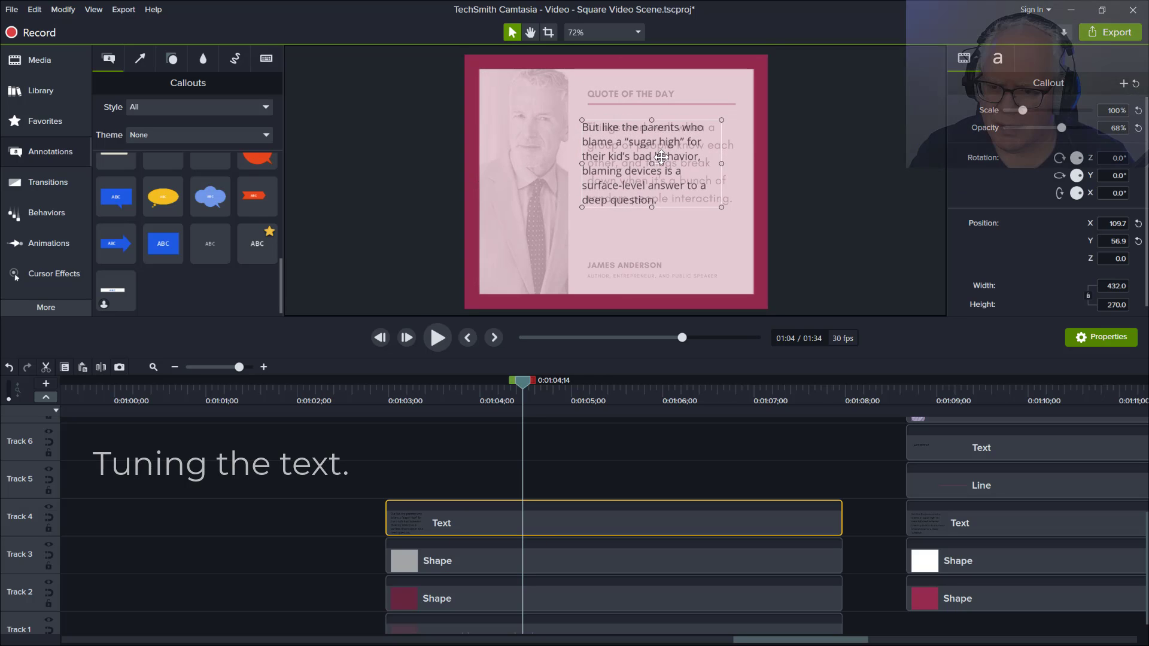
pyautogui.click(802, 182)
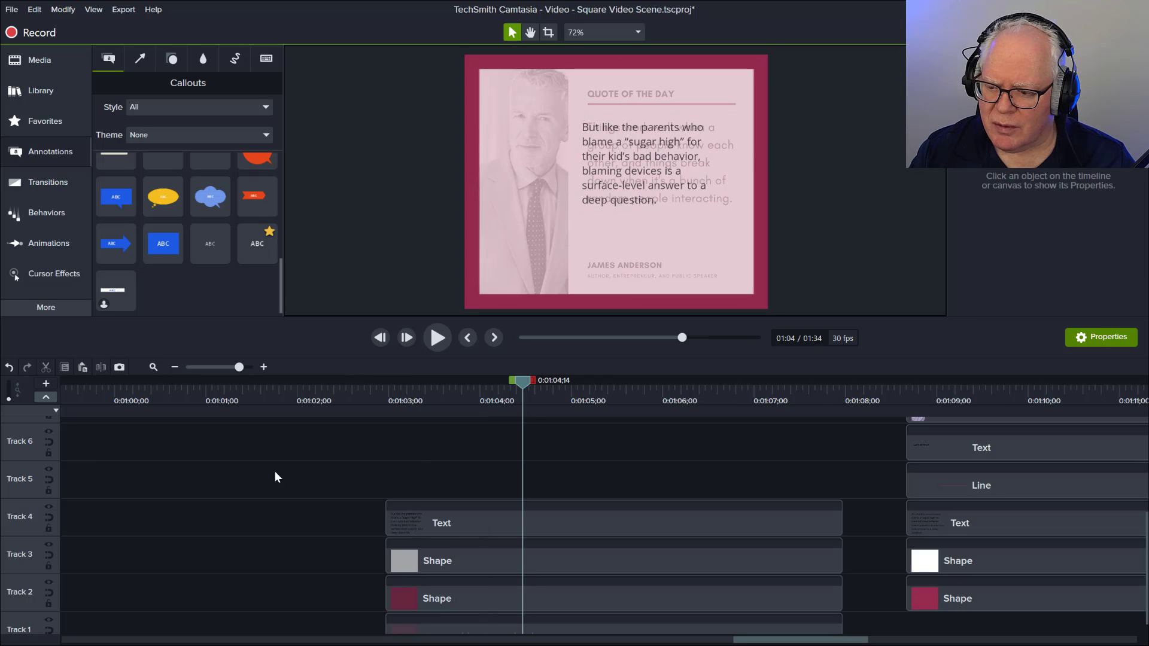
pyautogui.moveTo(303, 505); pyautogui.dragTo(474, 590)
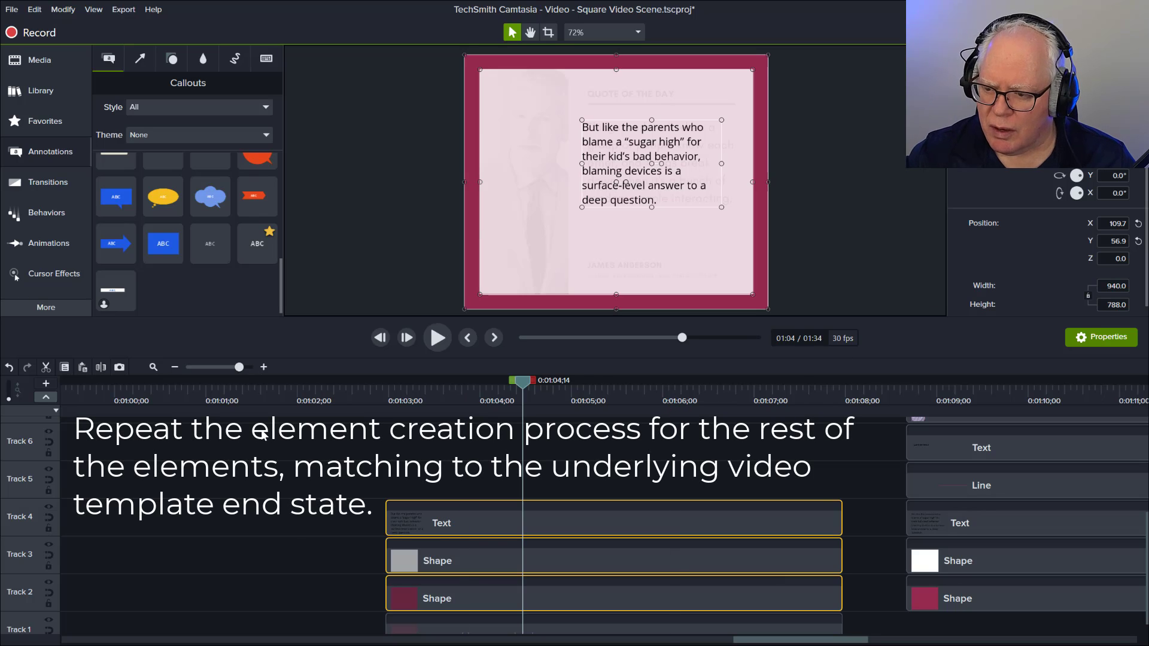
# Cut the quote text and both card shape clips from the timeline.
pyautogui.click(302, 532)
pyautogui.moveTo(350, 515); pyautogui.dragTo(541, 584)
pyautogui.press('Delete')
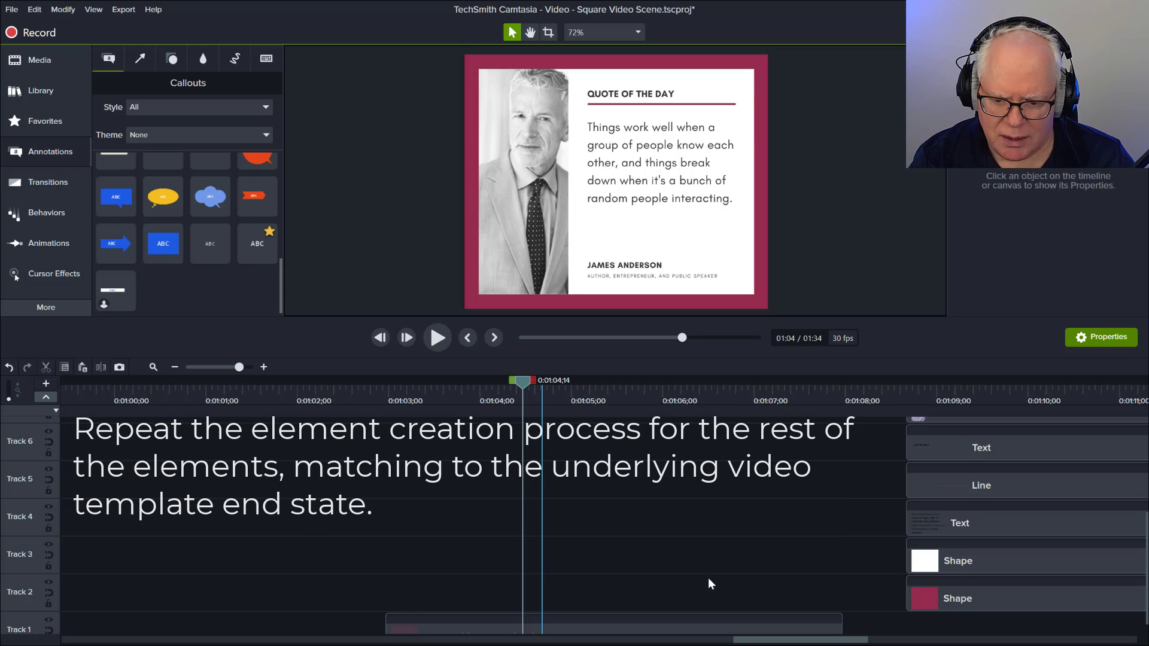
# Select all of the finished card's clips across the upper tracks.
pyautogui.scroll(4, 748, 502)
pyautogui.moveTo(863, 514); pyautogui.dragTo(492, 587)
pyautogui.scroll(2, 829, 533)
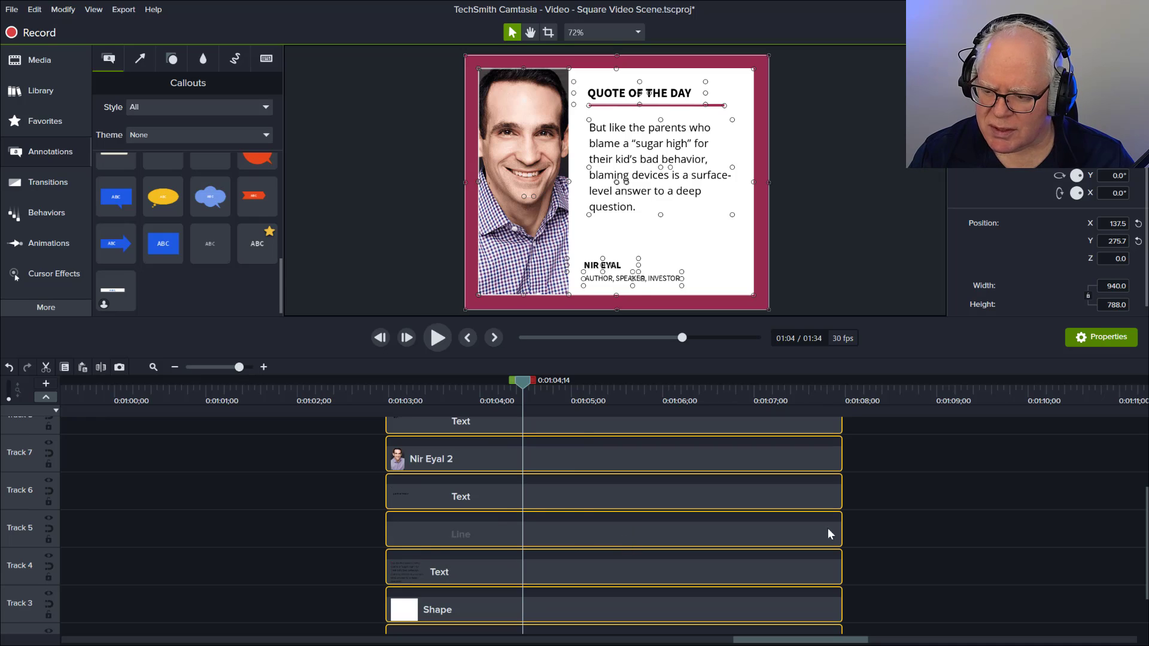
pyautogui.click(947, 503)
pyautogui.scroll(3, 268, 530)
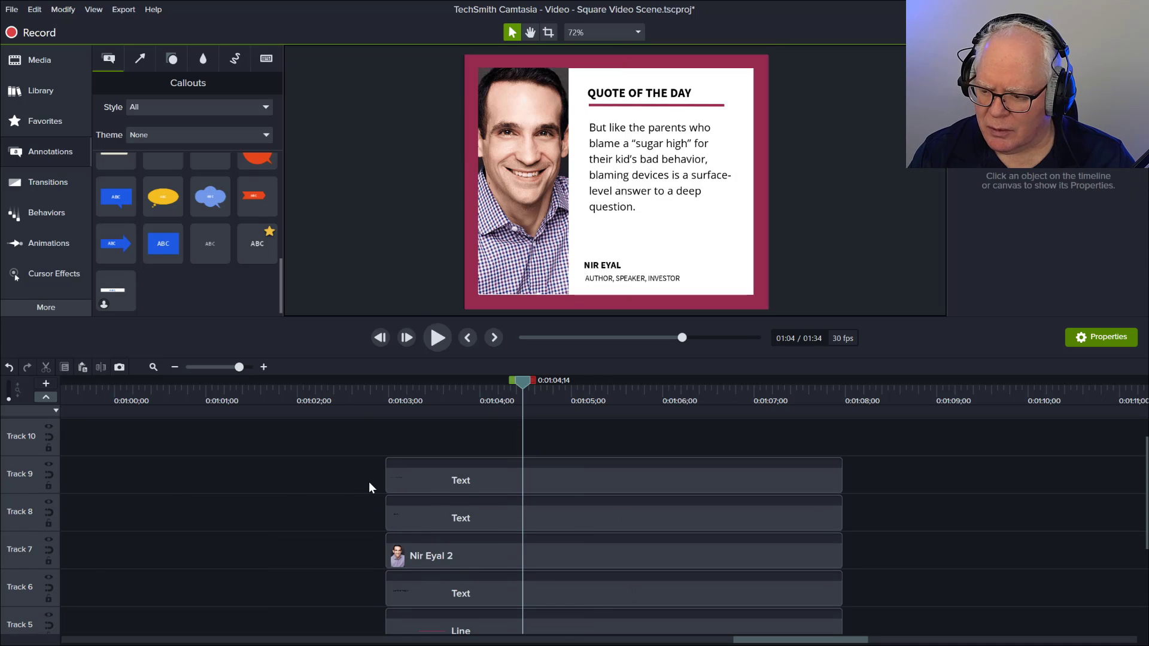
pyautogui.moveTo(369, 483); pyautogui.dragTo(493, 585)
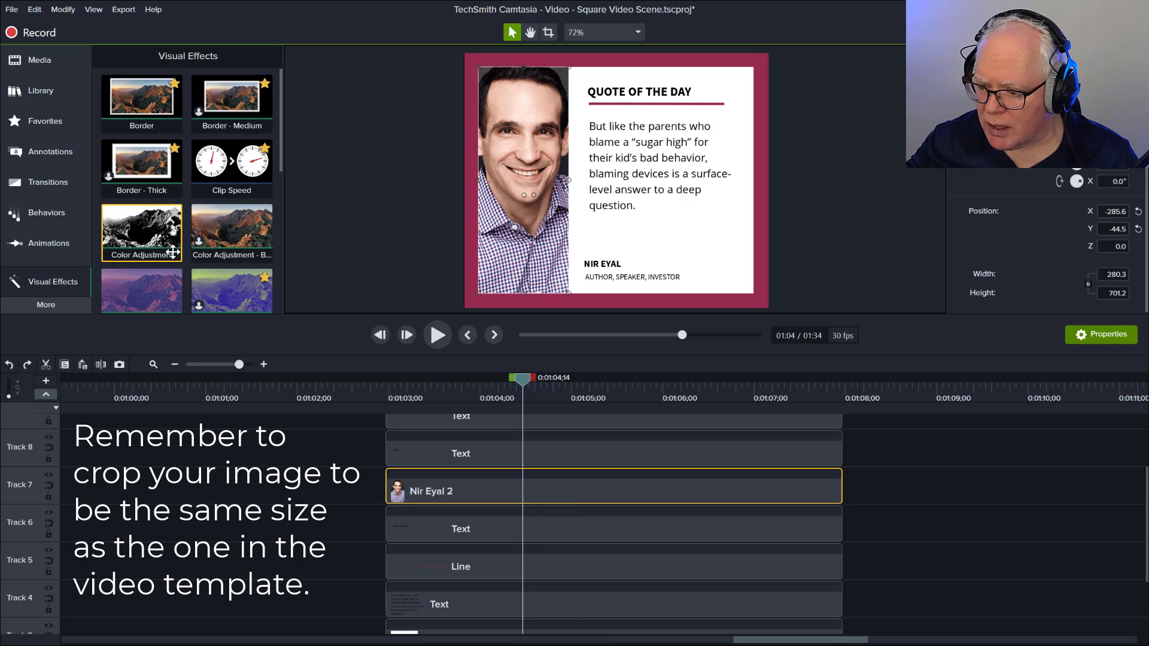
# Apply a Color Adjustment to the portrait photo and set its brightness to 8.
pyautogui.moveTo(158, 242); pyautogui.dragTo(517, 486)
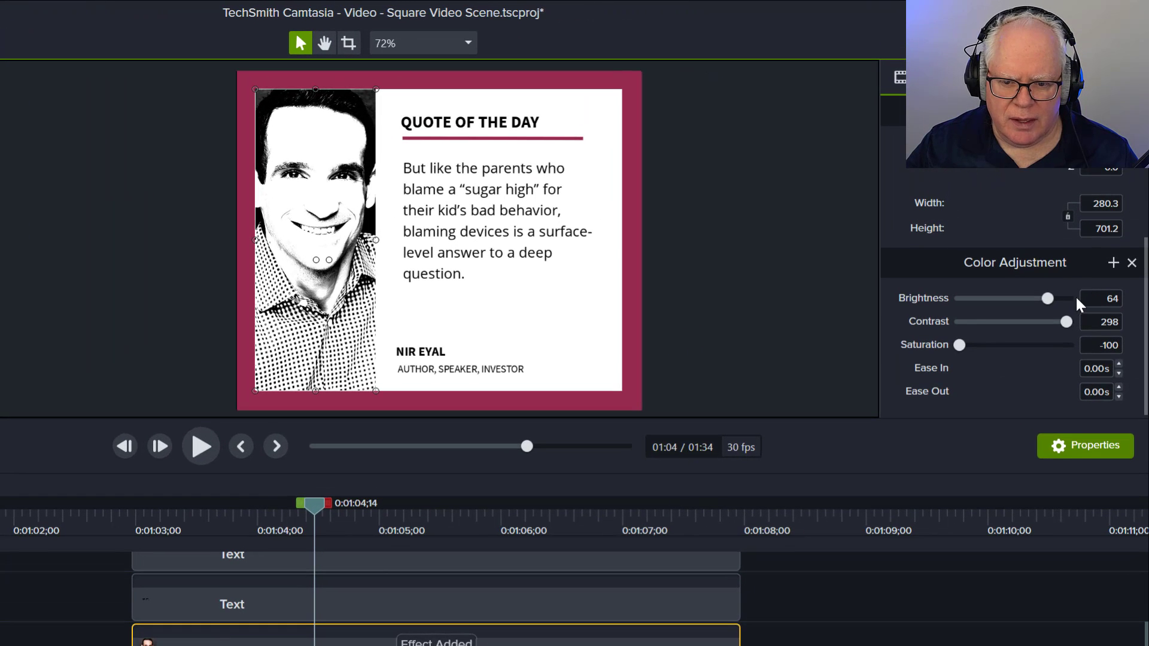
pyautogui.click(1090, 299)
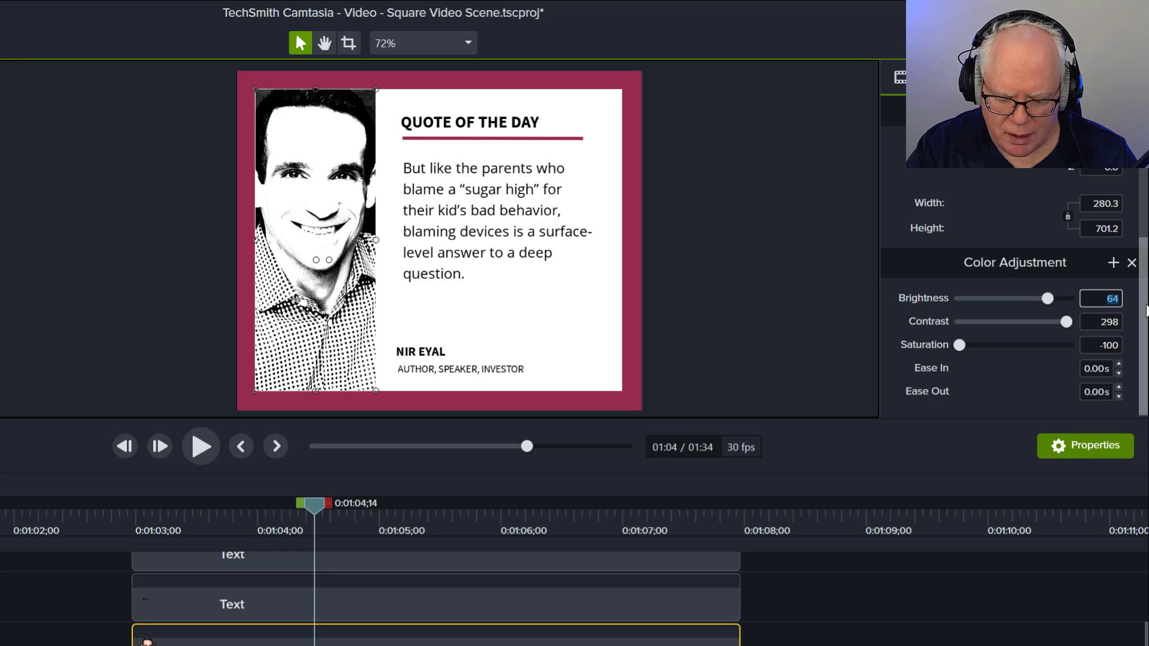
pyautogui.write('8')
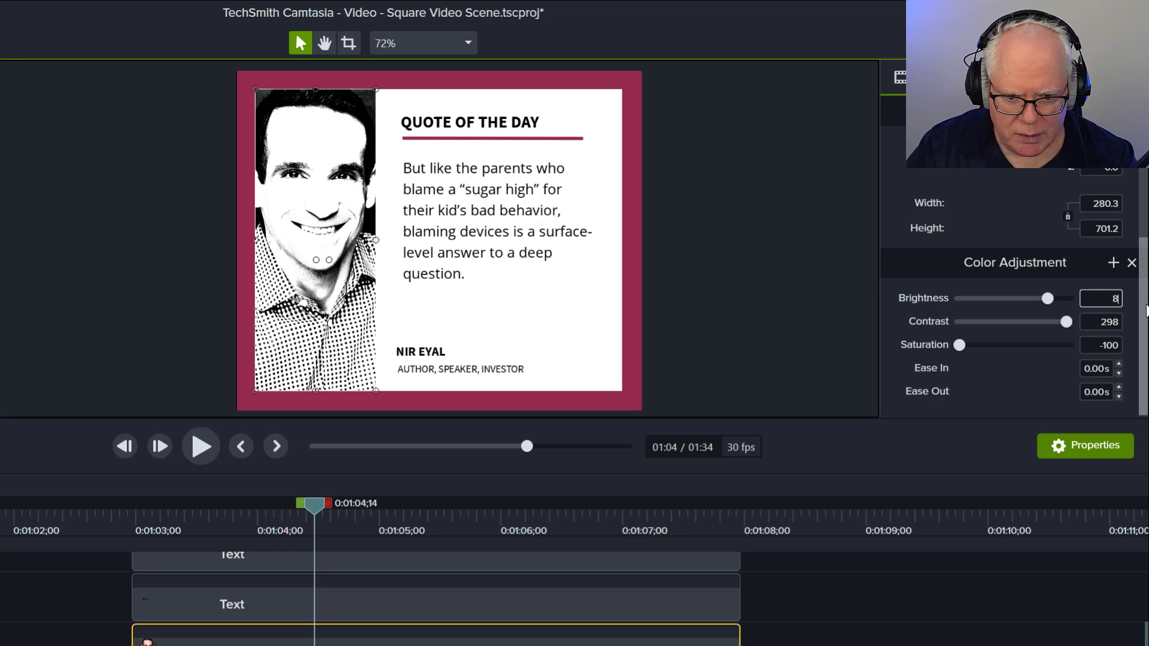
pyautogui.press('Return')
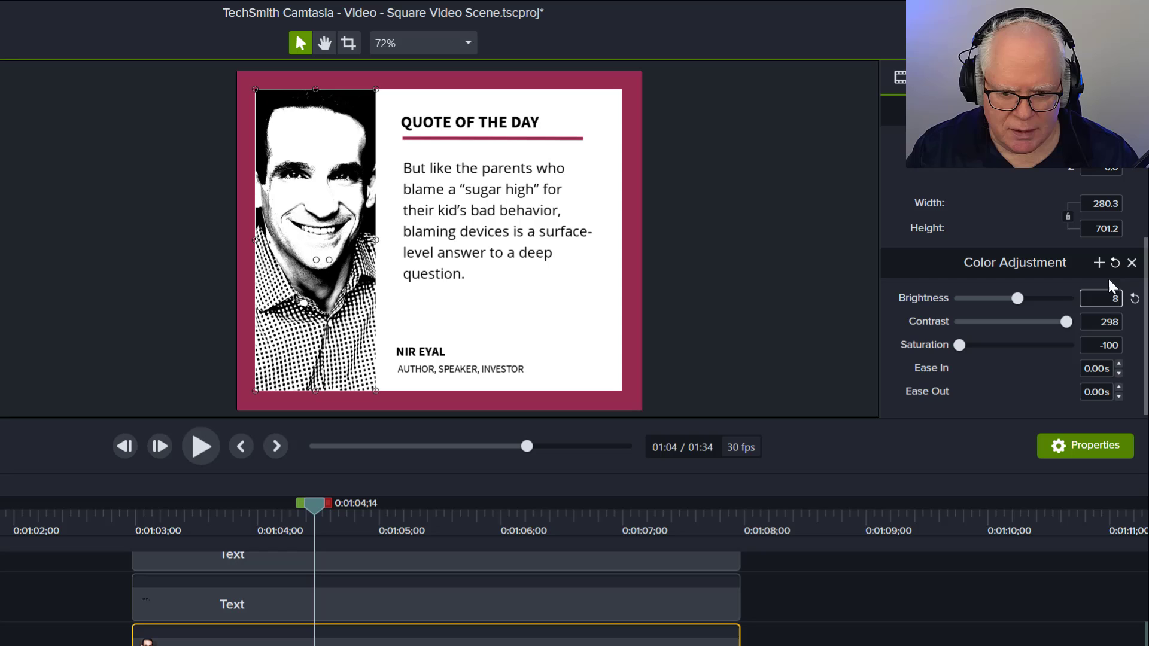
# Set the photo's contrast to 15, trying other contrast levels before settling on it.
pyautogui.doubleClick(1100, 321)
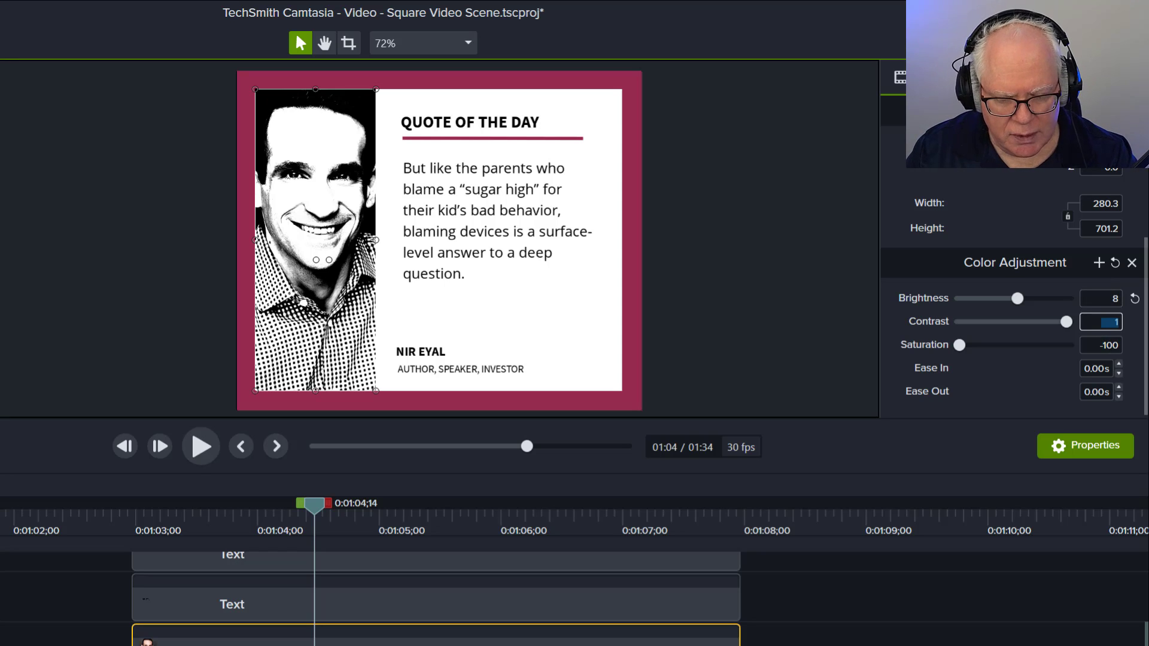
pyautogui.write('15')
pyautogui.press('Return')
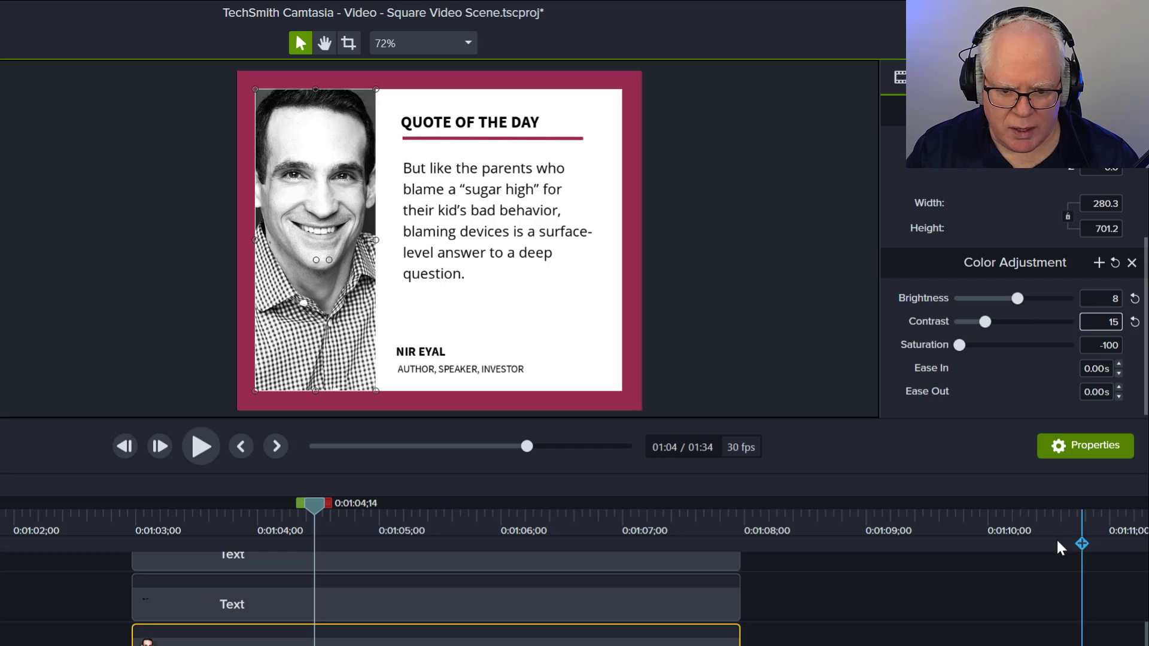
pyautogui.moveTo(310, 505); pyautogui.dragTo(339, 504)
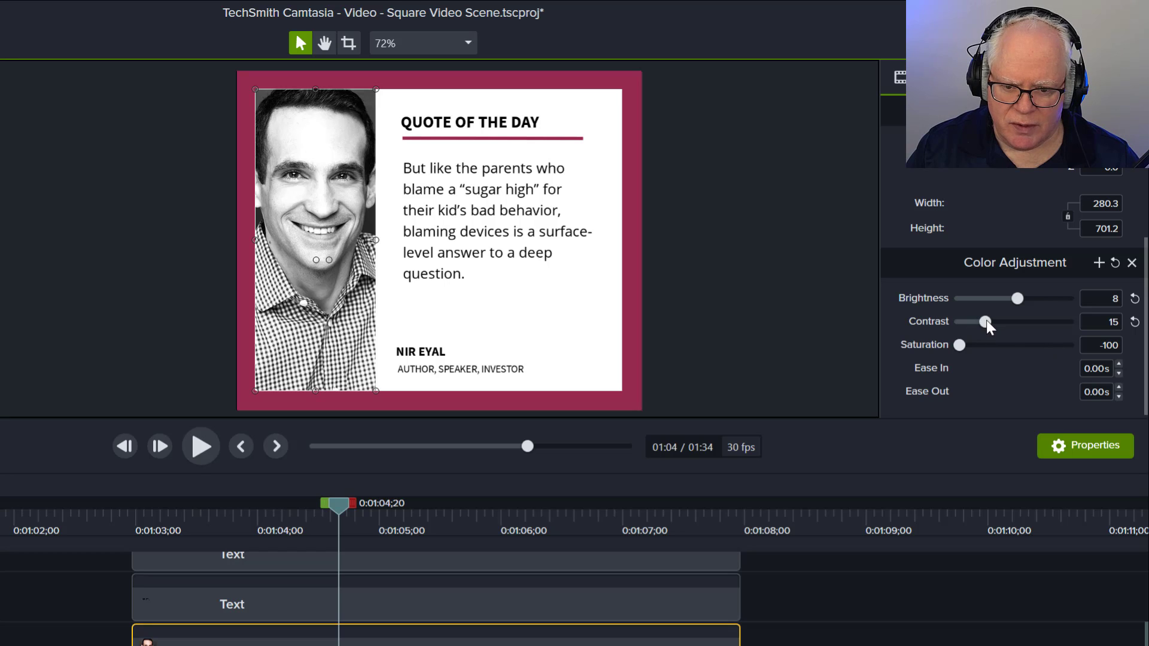
pyautogui.moveTo(987, 321)
pyautogui.mouseDown()
pyautogui.moveTo(1011, 319)
pyautogui.moveTo(972, 326)
pyautogui.moveTo(985, 328)
pyautogui.mouseUp()
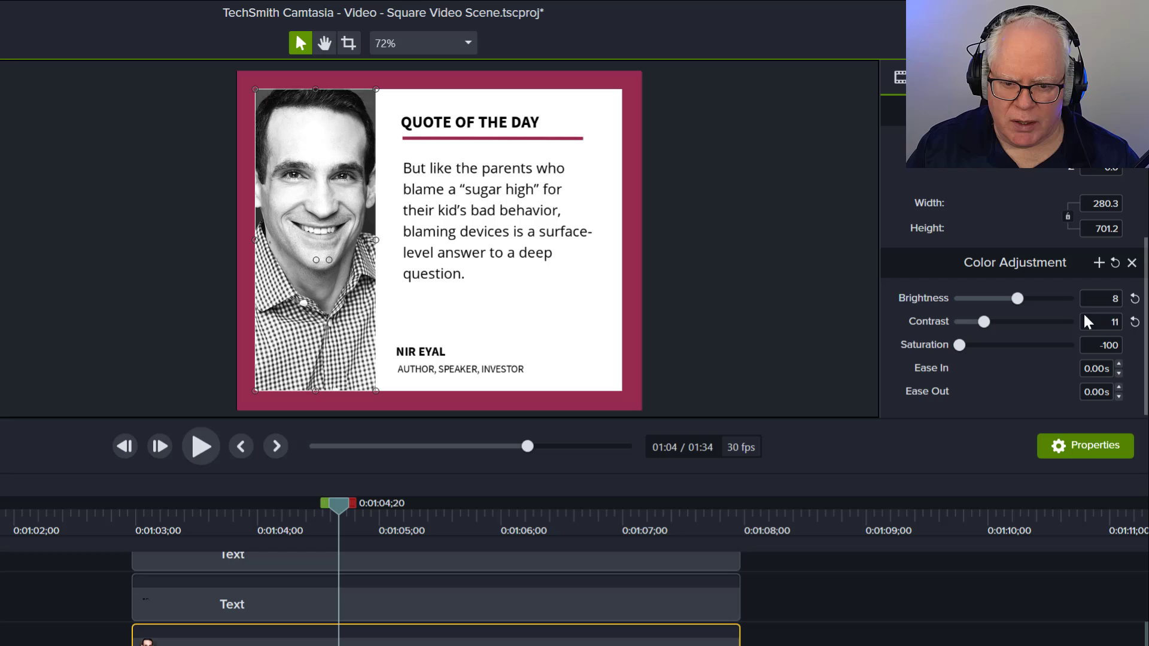
pyautogui.click(1112, 322)
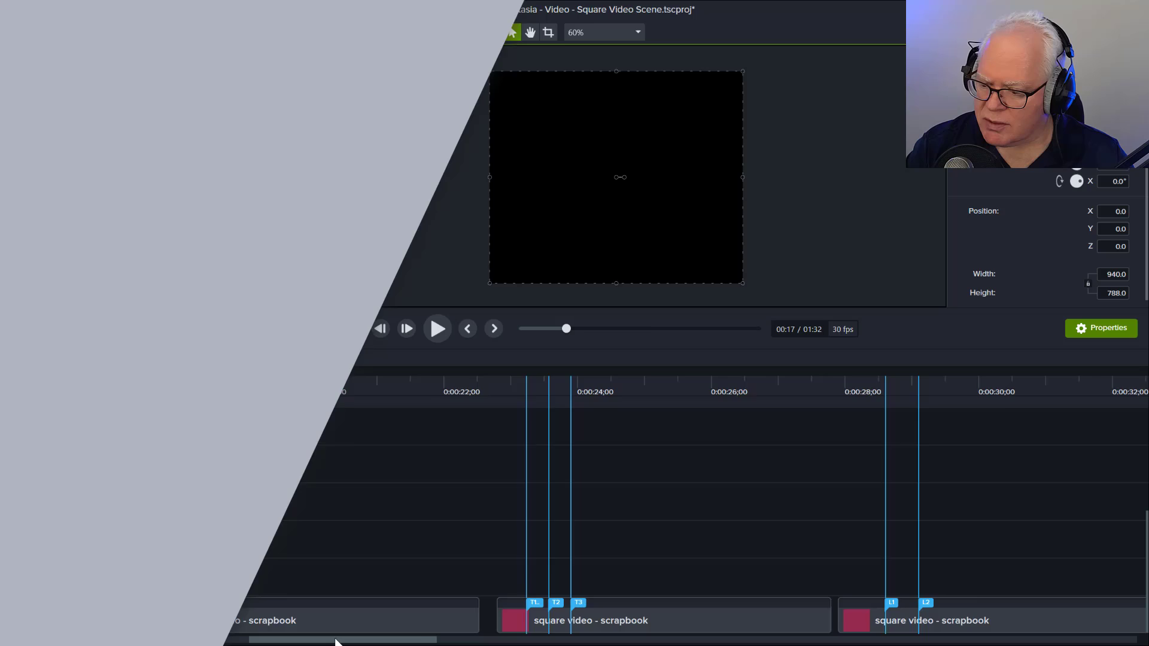
# Drag the Track 1 scrapbook clip and Track 2 maroon Shape clip left to start near 0:00:56.
pyautogui.moveTo(333, 640); pyautogui.dragTo(688, 643)
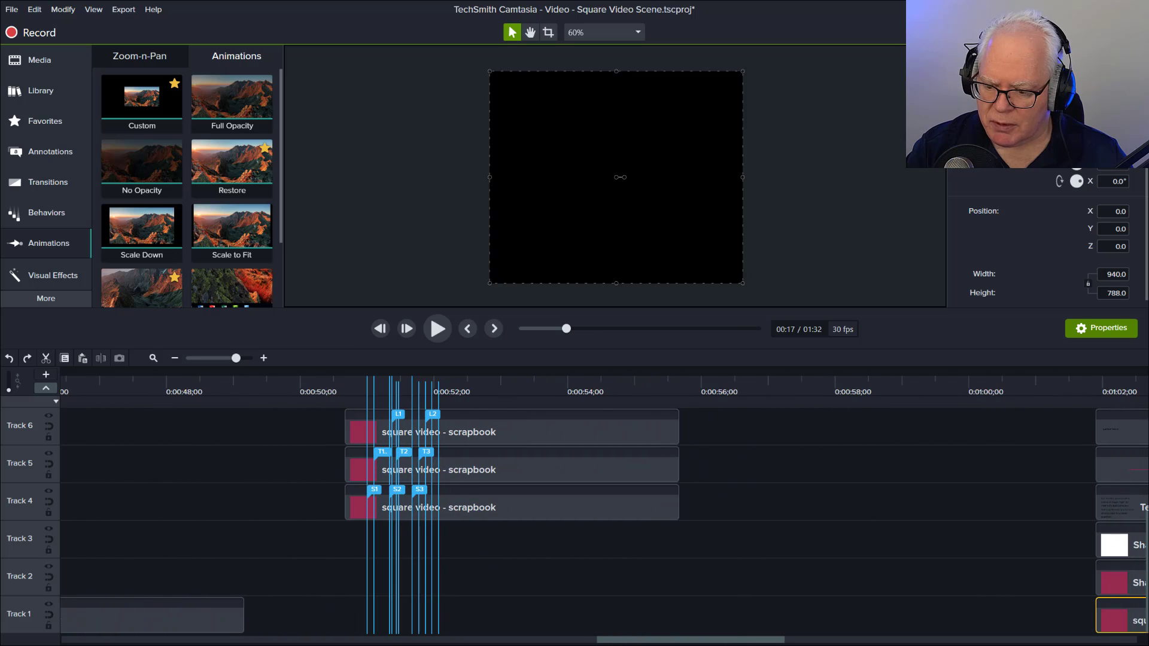
pyautogui.scroll(4, 620, 613)
pyautogui.scroll(-2, 603, 587)
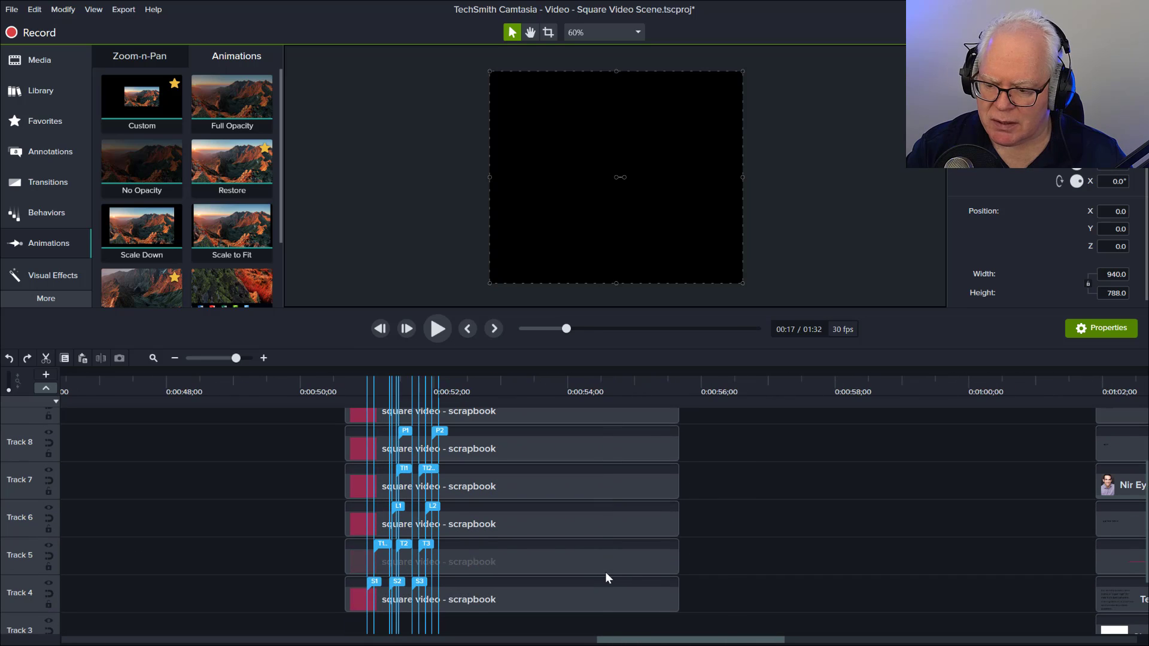
pyautogui.moveTo(653, 639); pyautogui.dragTo(698, 639)
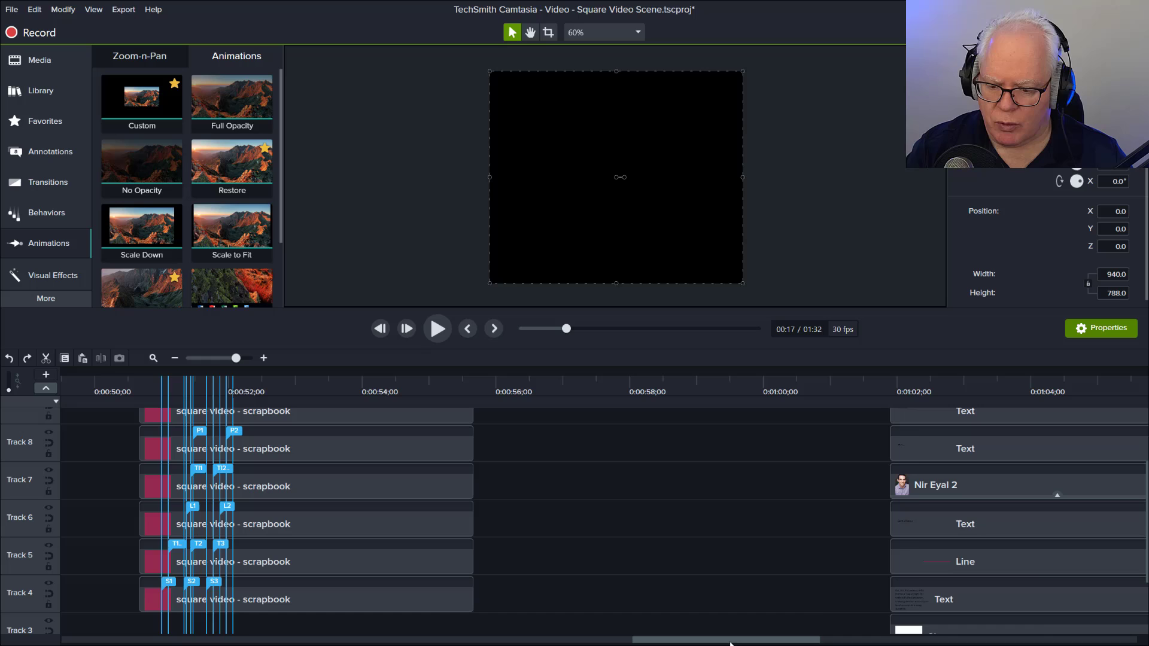
pyautogui.scroll(-3, 1072, 461)
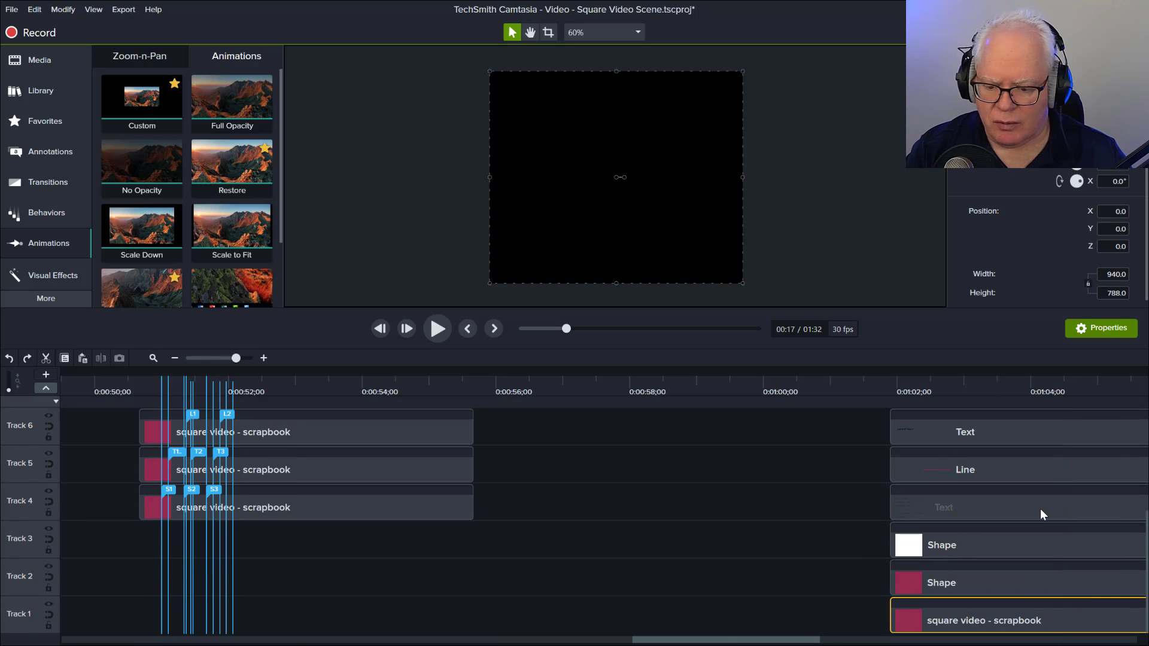
pyautogui.scroll(3, 1042, 537)
pyautogui.scroll(-3, 1036, 539)
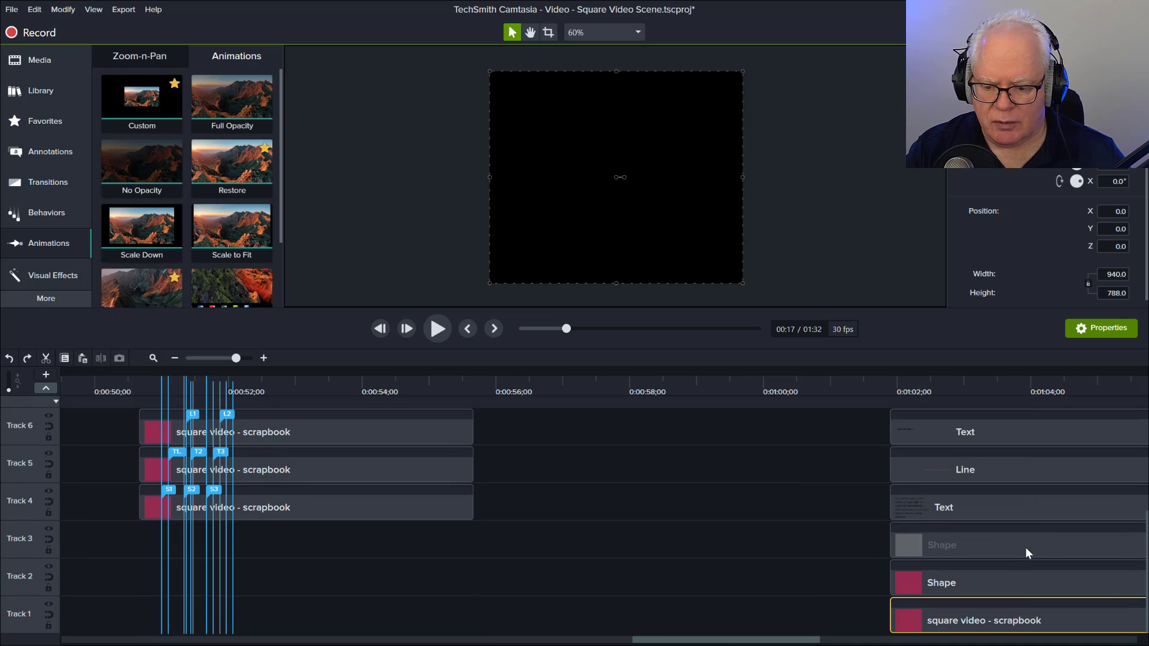
pyautogui.moveTo(939, 628); pyautogui.dragTo(565, 629)
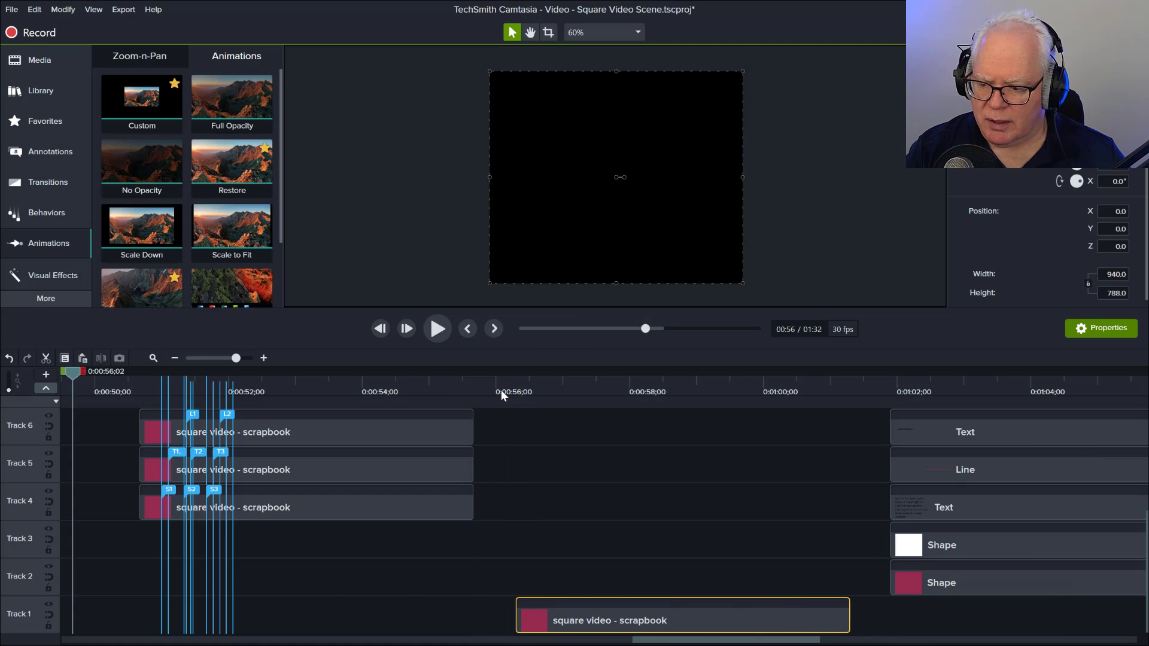
pyautogui.moveTo(498, 377); pyautogui.dragTo(576, 408)
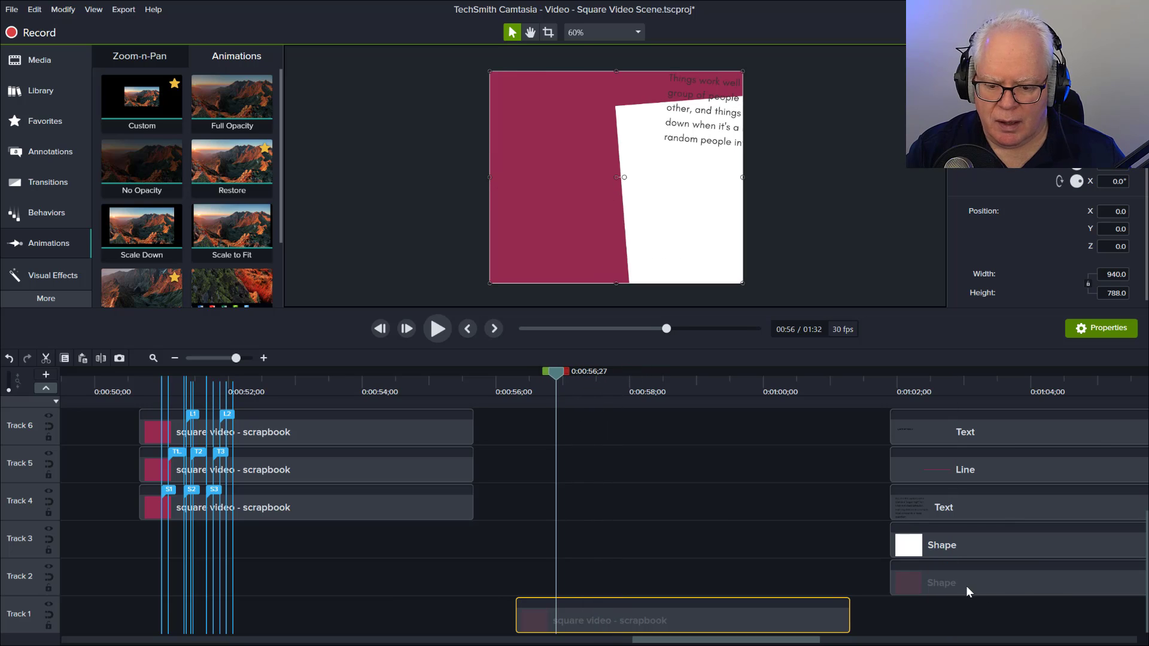
pyautogui.moveTo(966, 587); pyautogui.dragTo(590, 589)
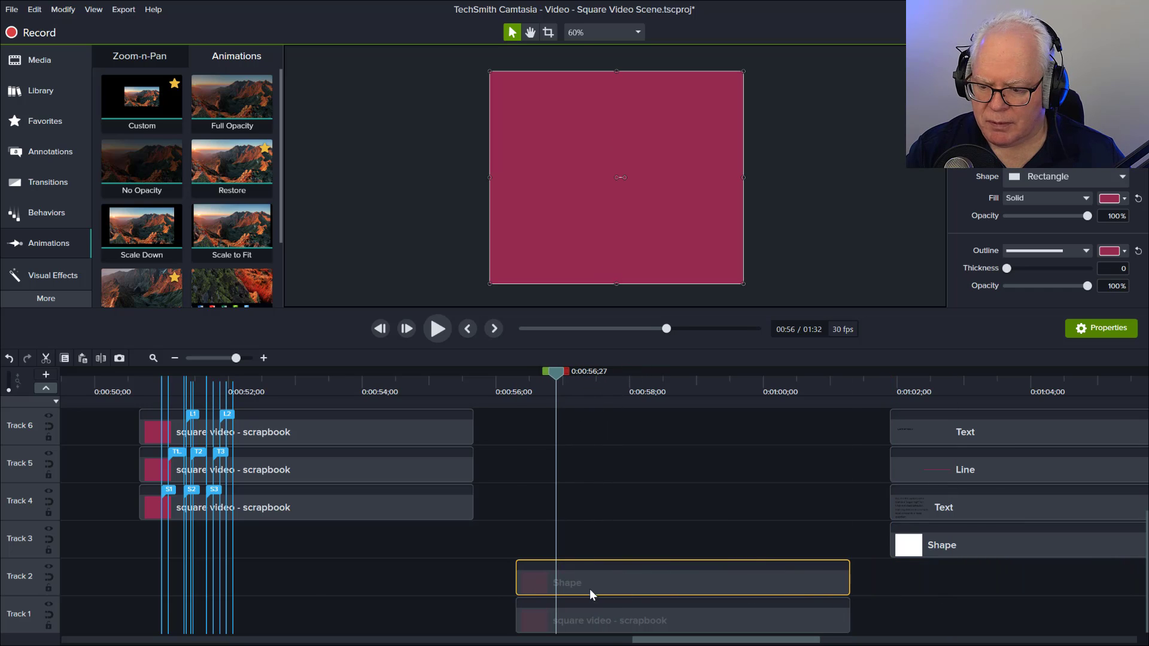
pyautogui.moveTo(555, 373); pyautogui.dragTo(588, 417)
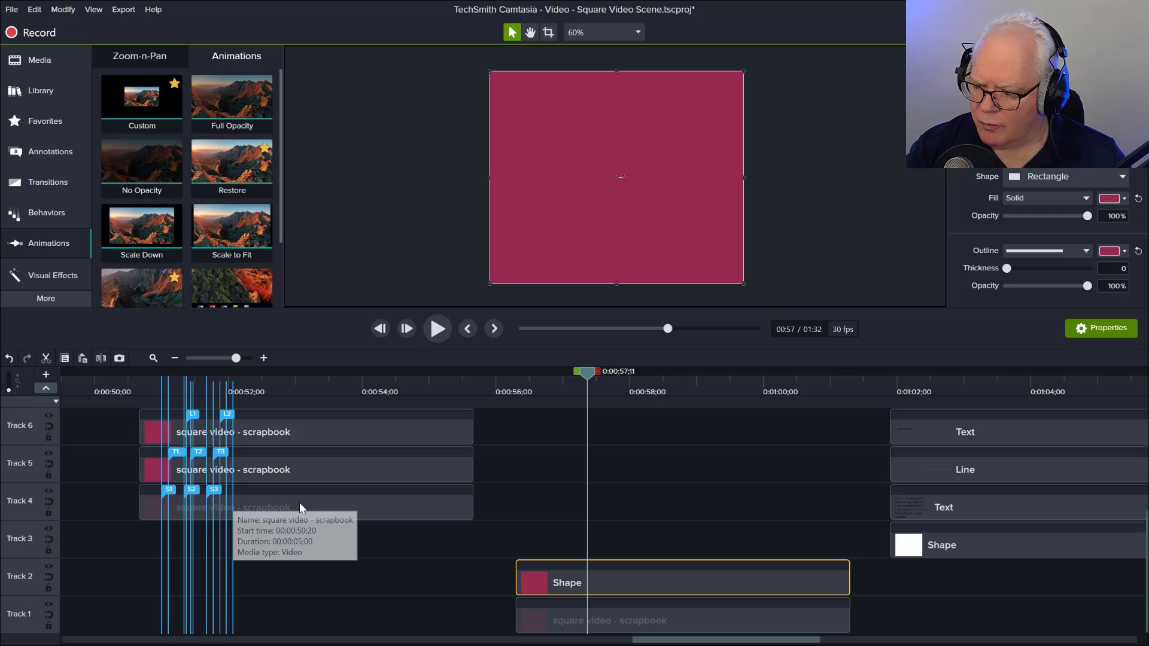
# Return the first clip to 0:01:02, drop the S1–S3 marked clip onto Track 1, and align the white Shape.
pyautogui.moveTo(694, 626); pyautogui.dragTo(1062, 623)
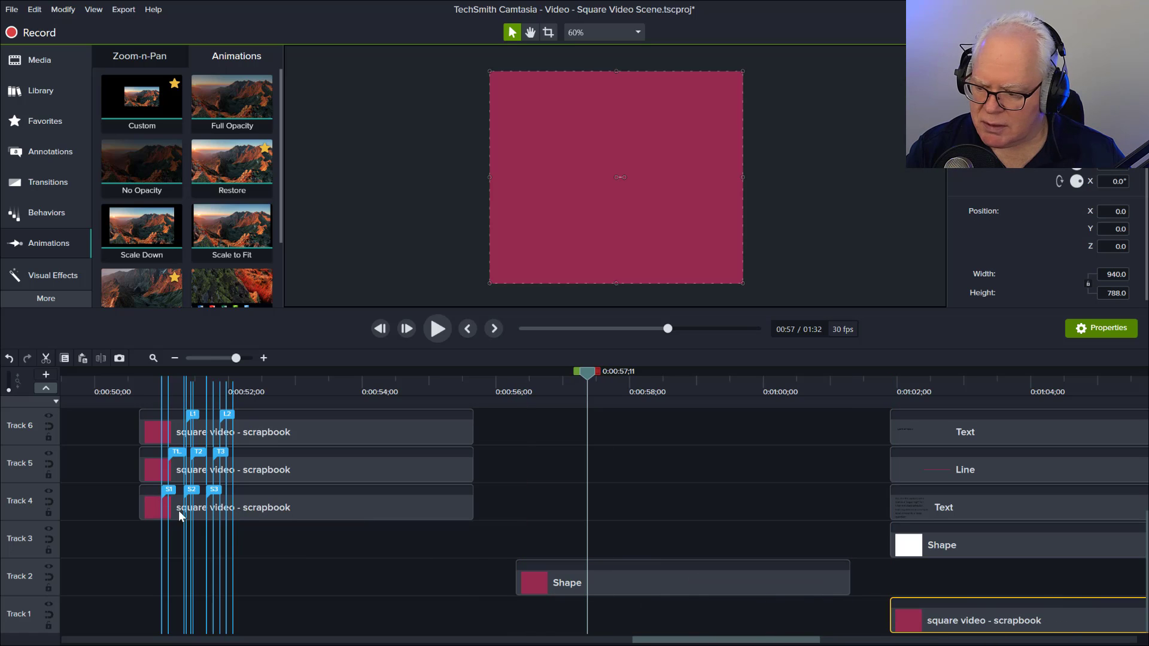
pyautogui.moveTo(296, 530); pyautogui.dragTo(753, 636)
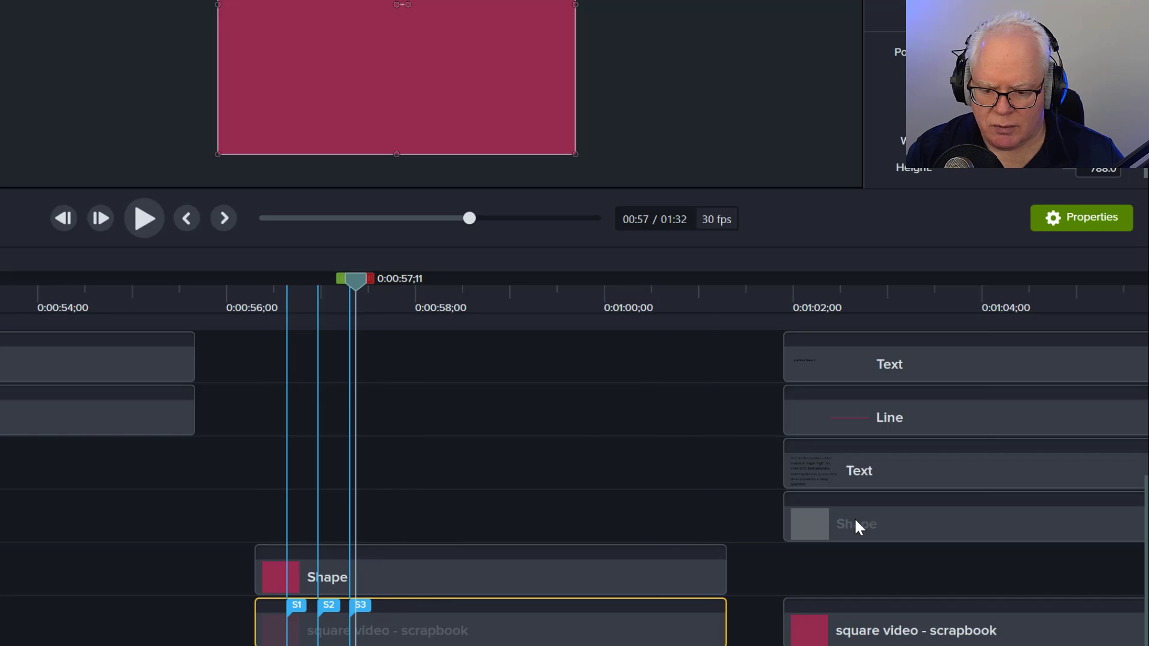
pyautogui.moveTo(856, 522); pyautogui.dragTo(358, 527)
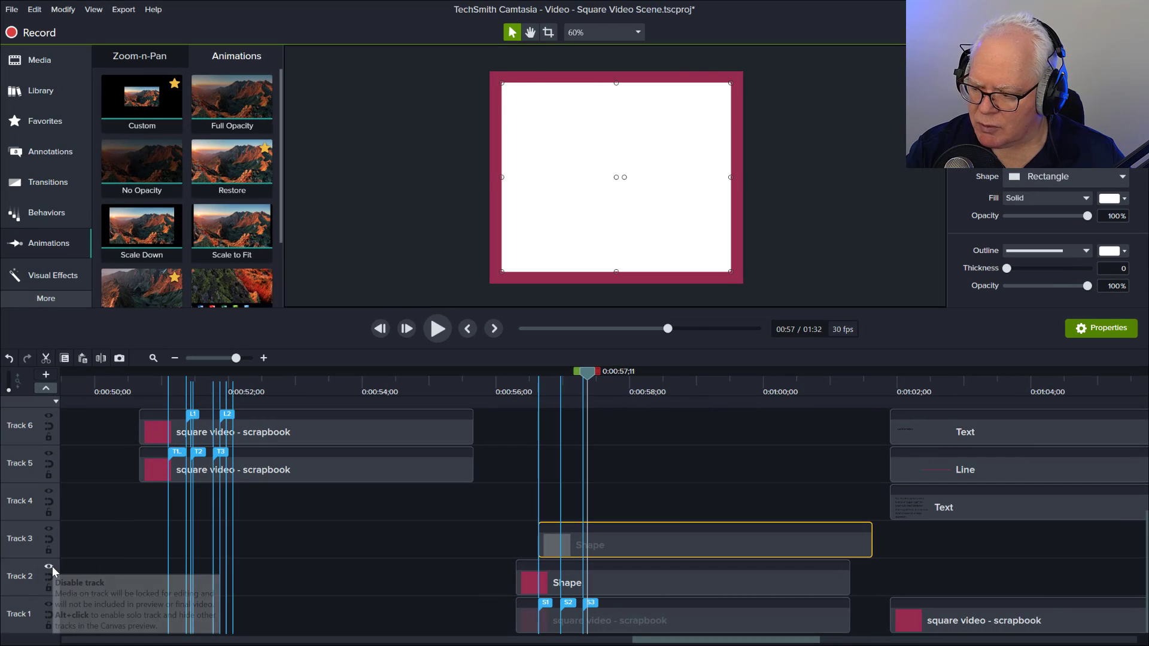
# Hide the Track 2 maroon shape, then at marker S1 shift the white card right and down and rotate it clockwise.
pyautogui.click(50, 567)
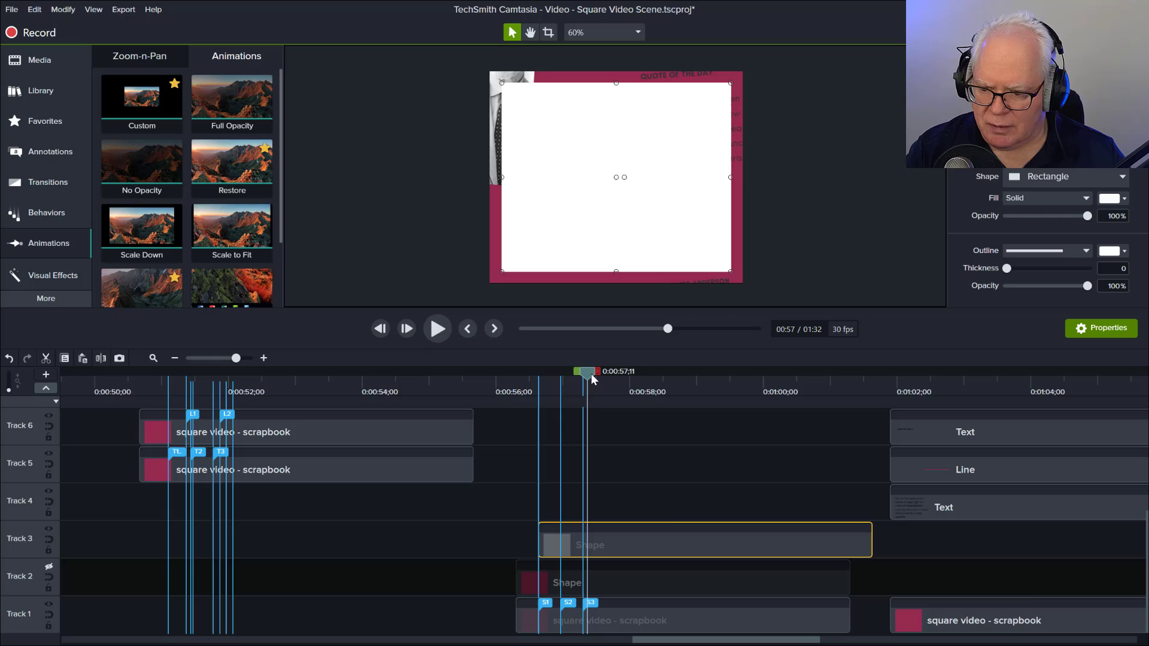
pyautogui.click(547, 604)
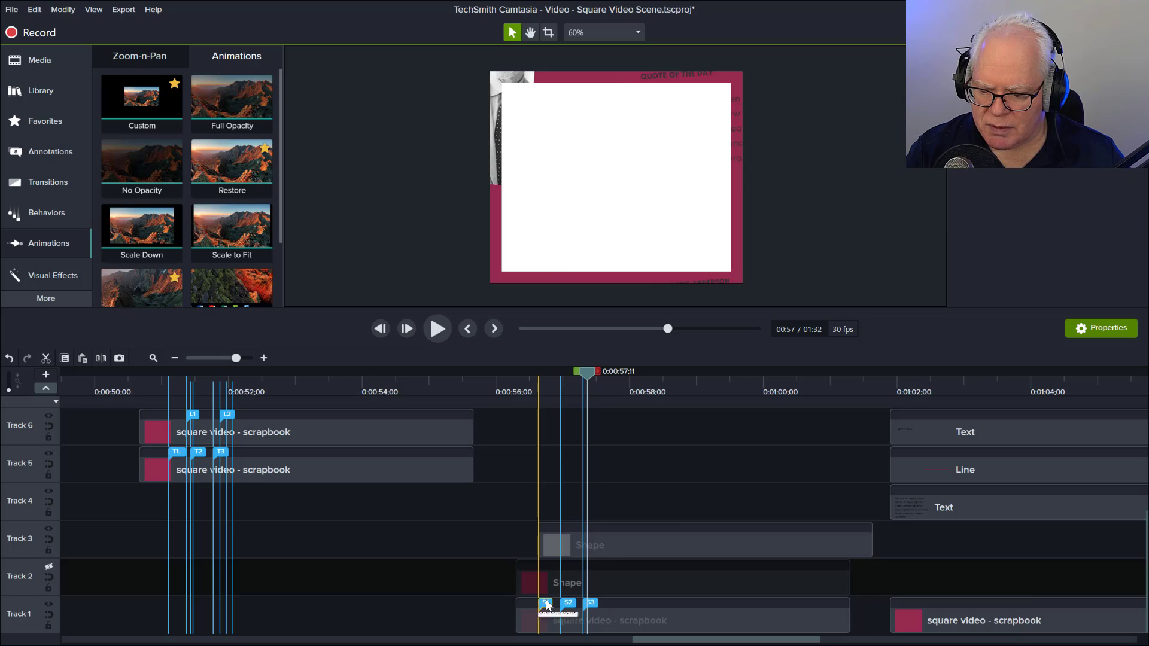
pyautogui.moveTo(552, 225); pyautogui.dragTo(668, 245)
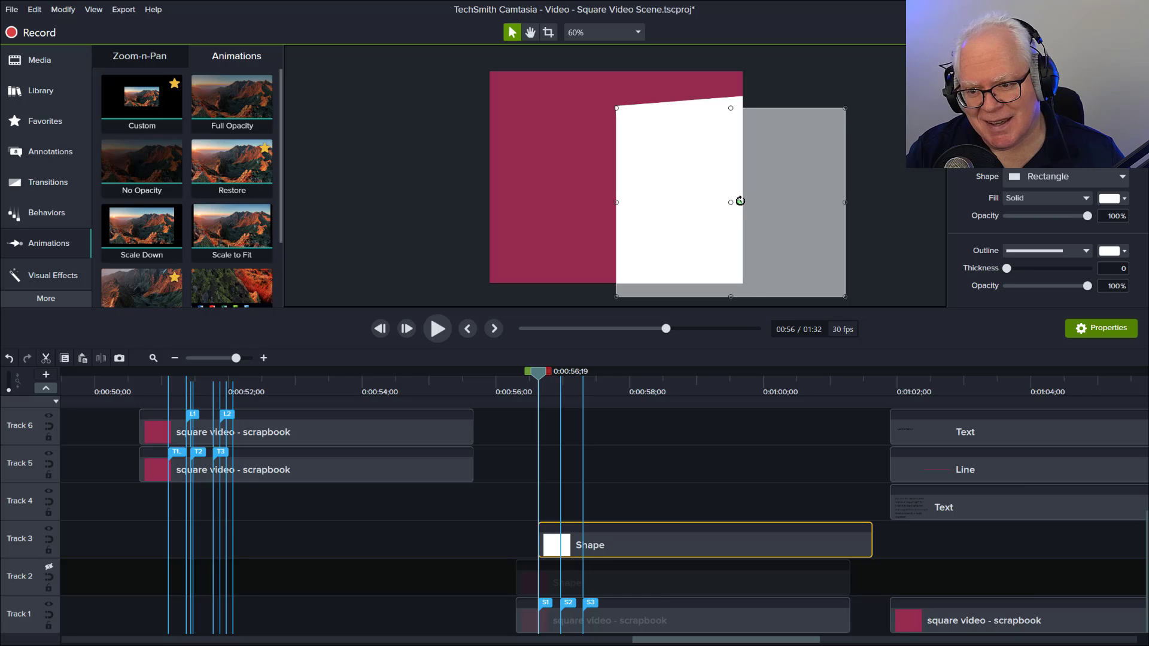
pyautogui.moveTo(741, 201); pyautogui.dragTo(771, 205)
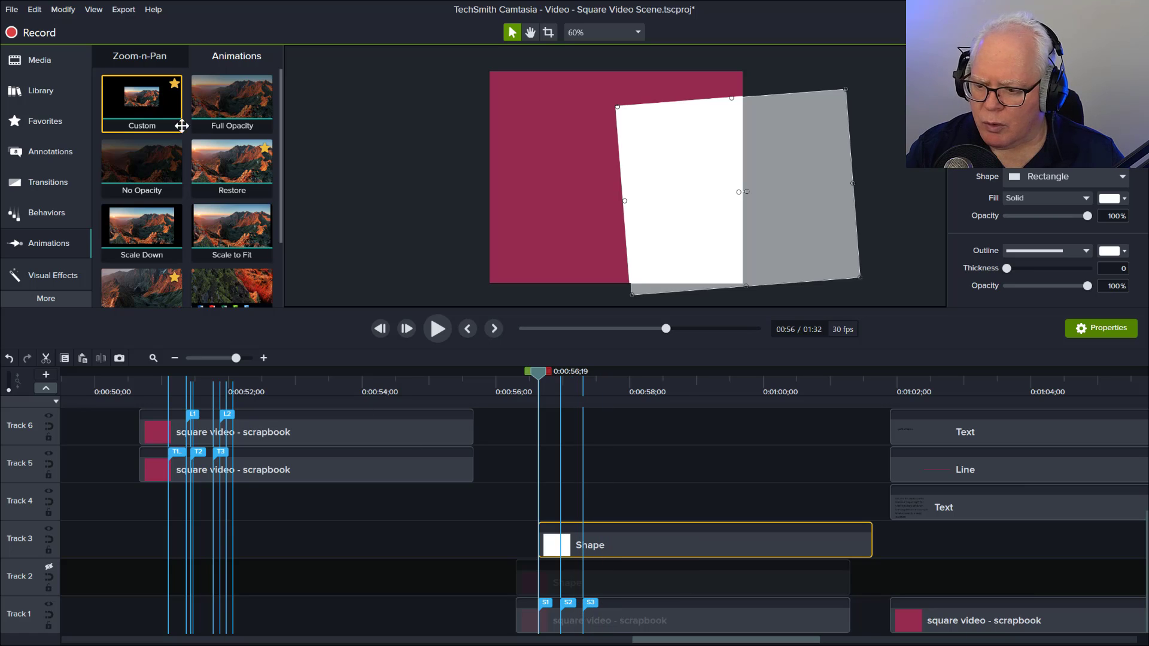
# Add two Custom animations to the white card Shape clip, the first starting at the clip's beginning.
pyautogui.moveTo(182, 126); pyautogui.dragTo(638, 545)
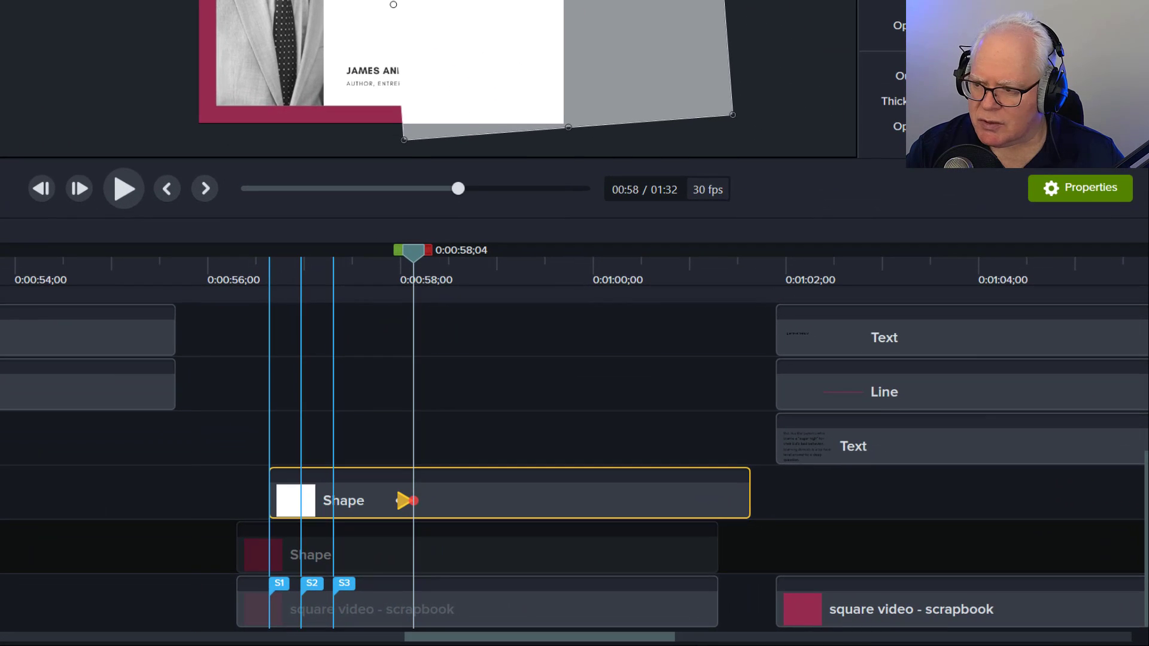
pyautogui.moveTo(0, 0); pyautogui.dragTo(427, 501)
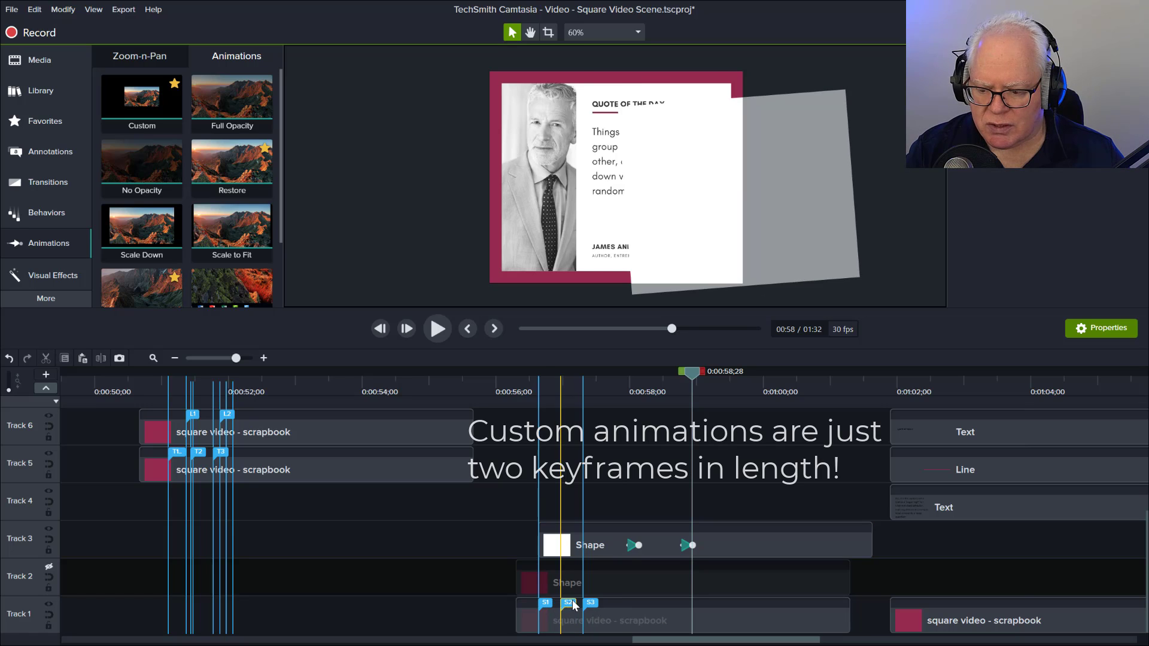
pyautogui.click(571, 601)
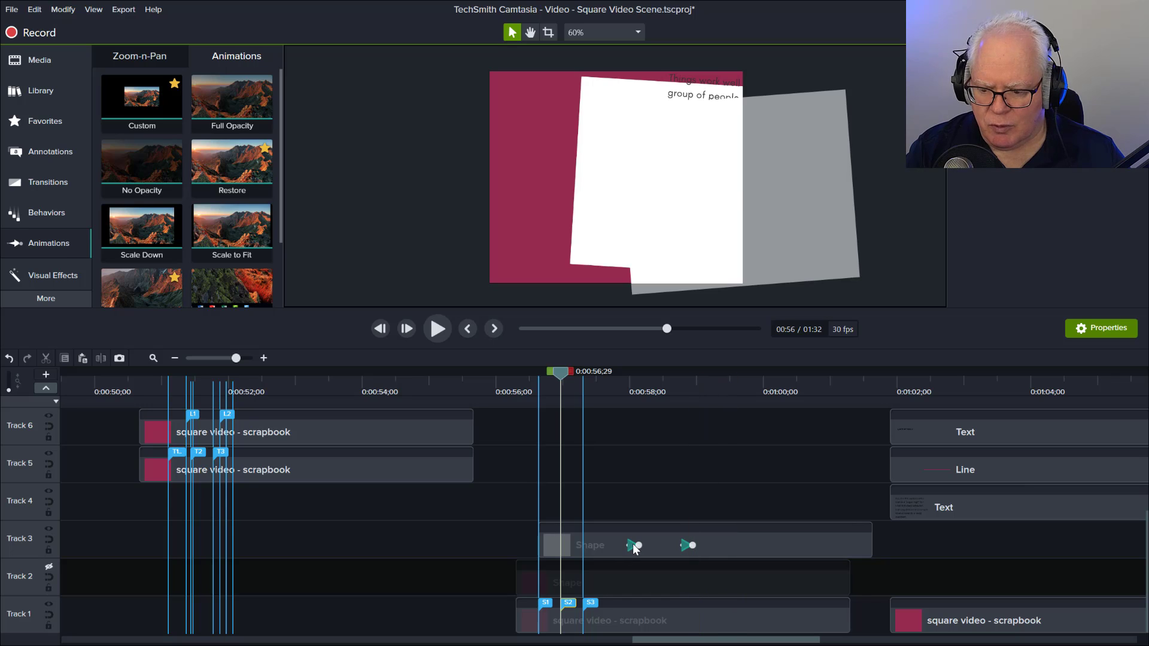
pyautogui.moveTo(633, 547); pyautogui.dragTo(542, 548)
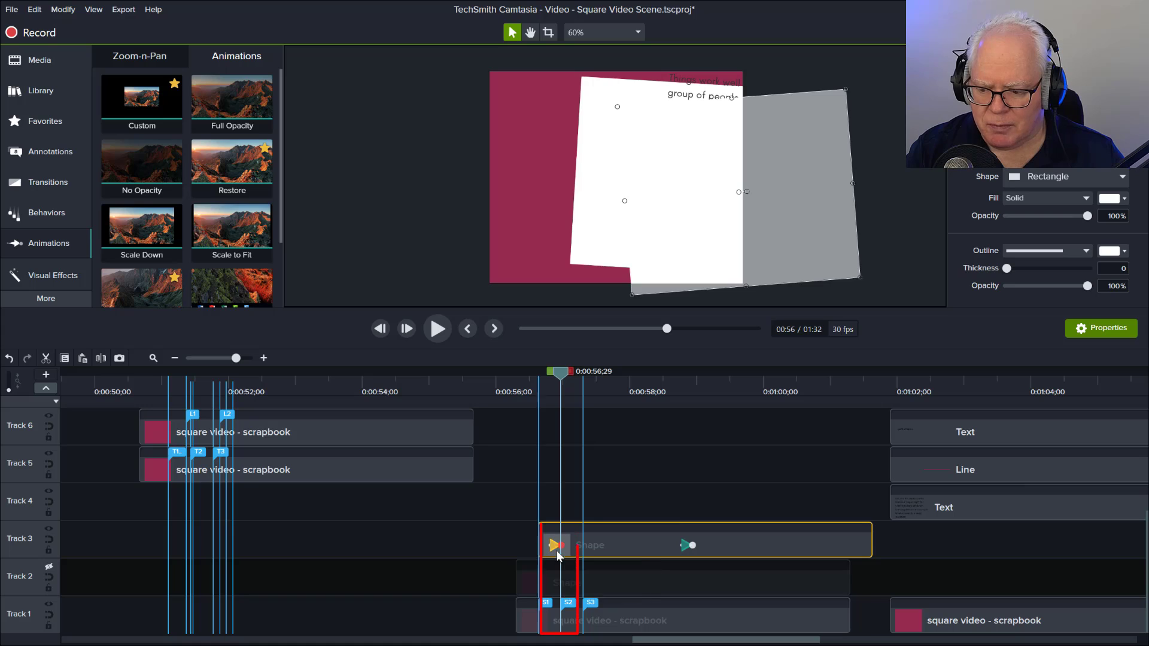
# Shift the card up and to the left, keeping its tilt, for marker S2.
pyautogui.moveTo(830, 208)
pyautogui.mouseDown()
pyautogui.moveTo(854, 233)
pyautogui.moveTo(821, 206)
pyautogui.mouseUp()
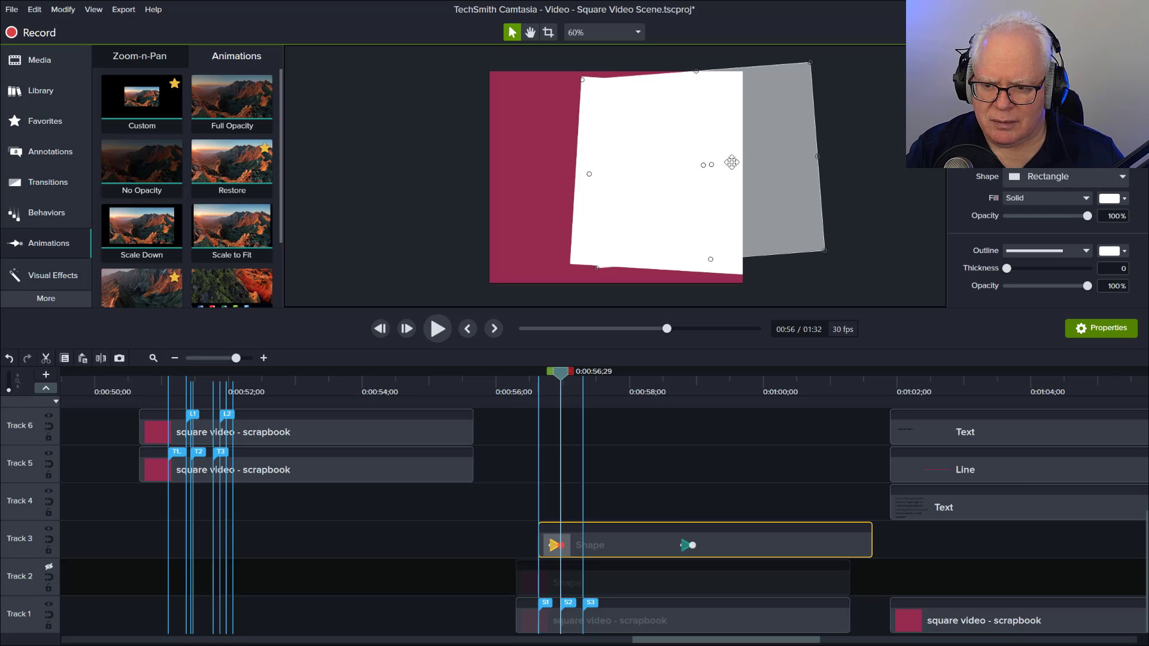
pyautogui.moveTo(712, 165); pyautogui.dragTo(712, 165)
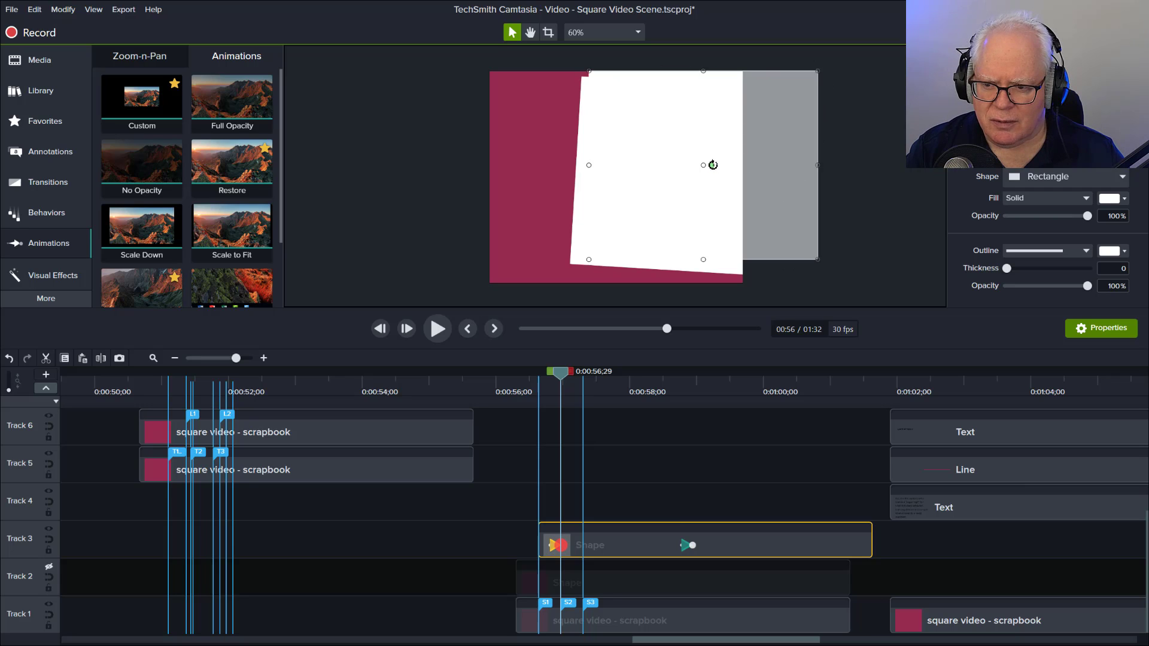
pyautogui.hotkey('ctrl', 'z')
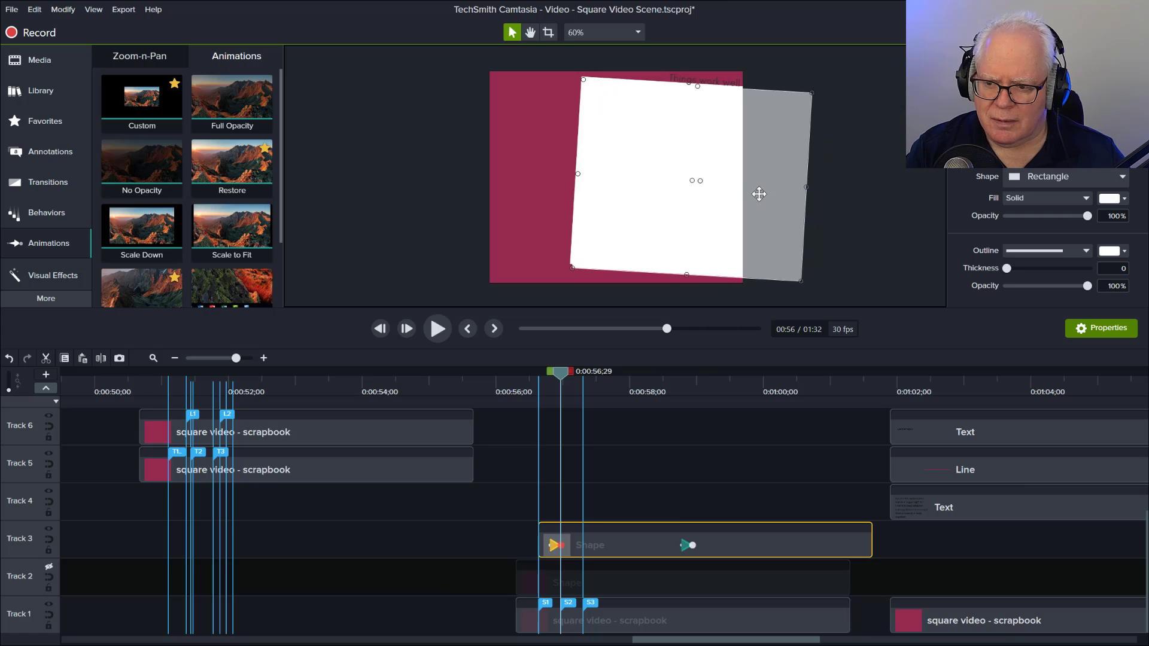
pyautogui.moveTo(783, 211); pyautogui.dragTo(776, 206)
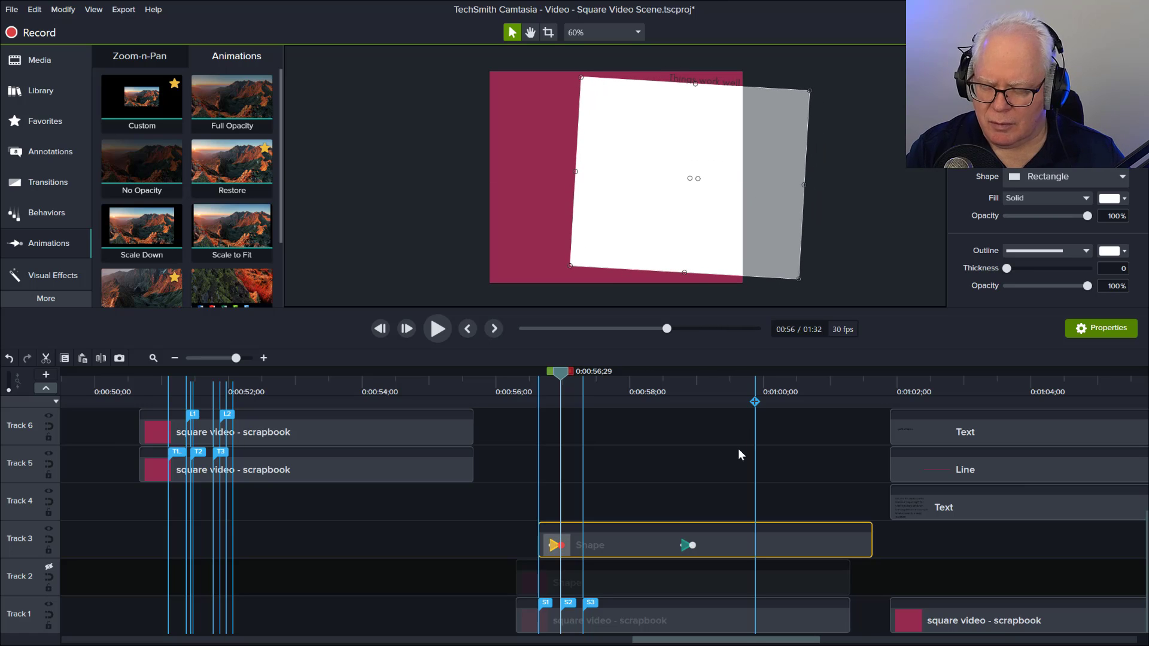
pyautogui.click(594, 605)
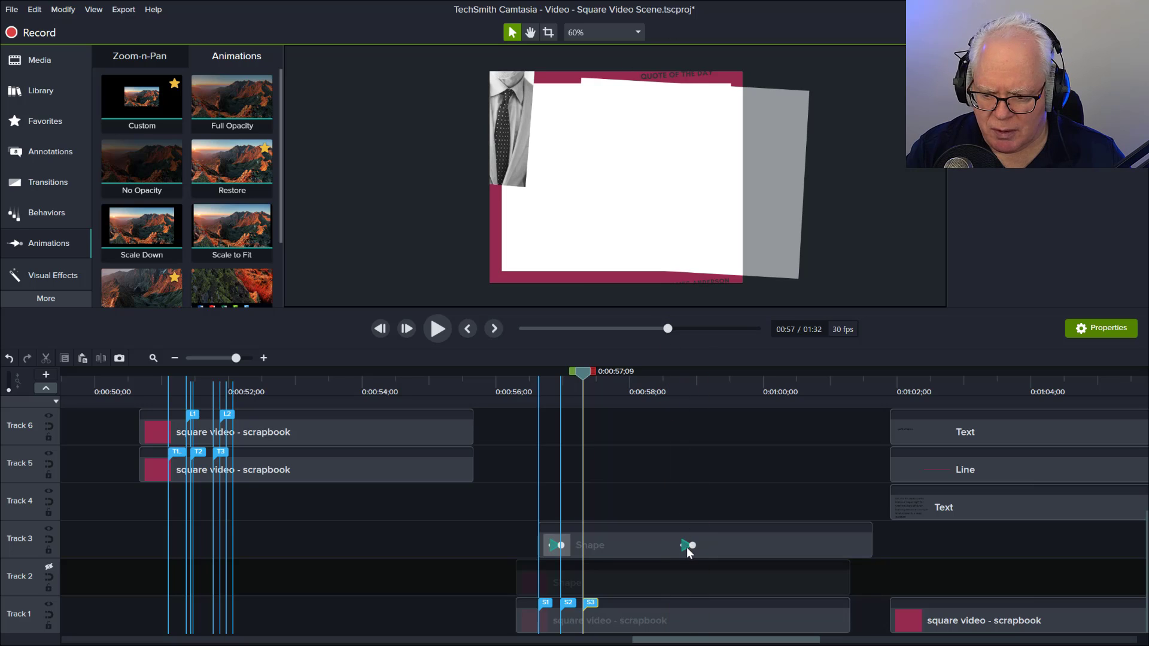
# Move the second animation earlier, set the card straight and centred over the white panel, then preview it.
pyautogui.moveTo(687, 547); pyautogui.dragTo(577, 545)
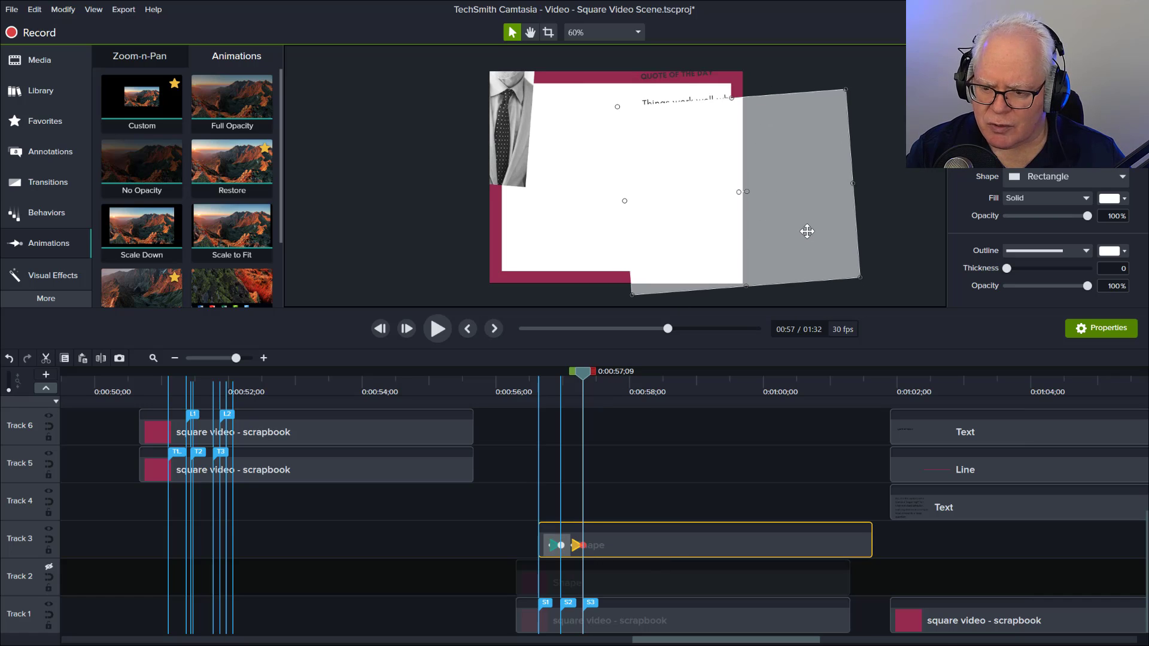
pyautogui.moveTo(807, 231); pyautogui.dragTo(757, 225)
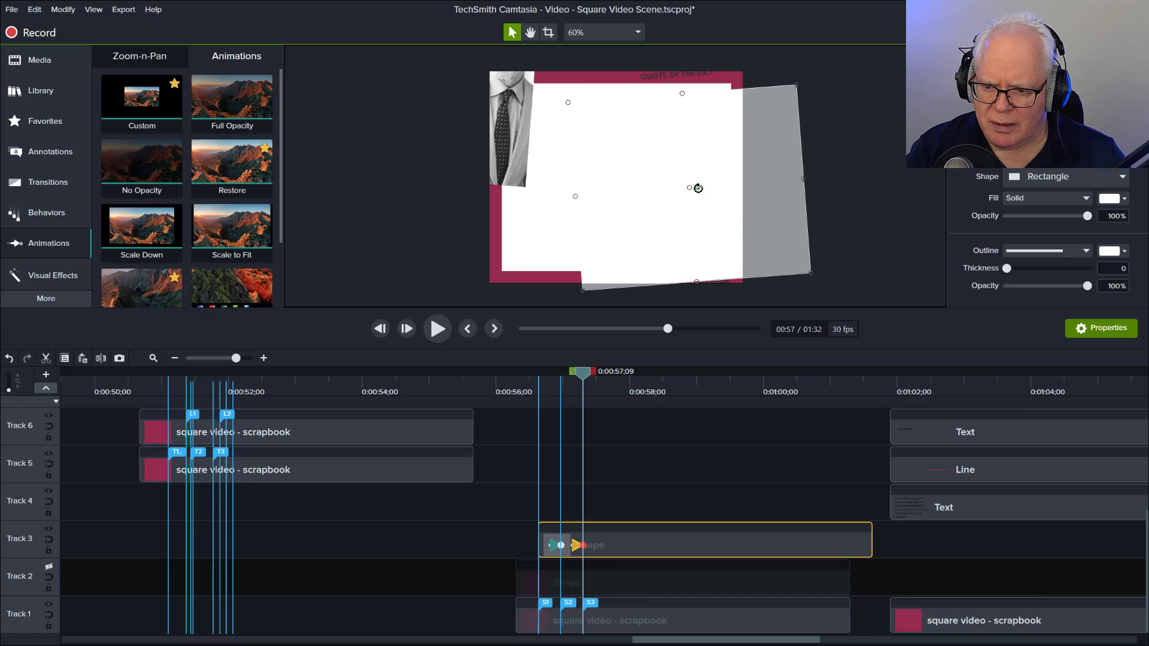
pyautogui.moveTo(698, 188)
pyautogui.mouseDown()
pyautogui.moveTo(767, 192)
pyautogui.moveTo(713, 195)
pyautogui.mouseUp()
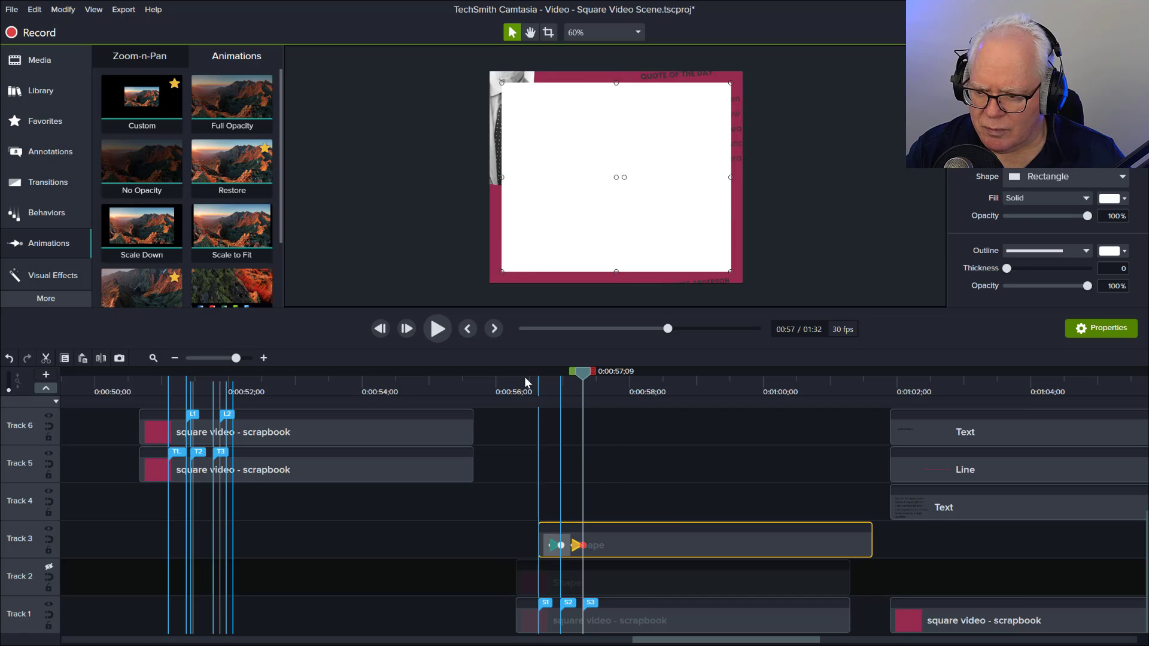
pyautogui.click(504, 382)
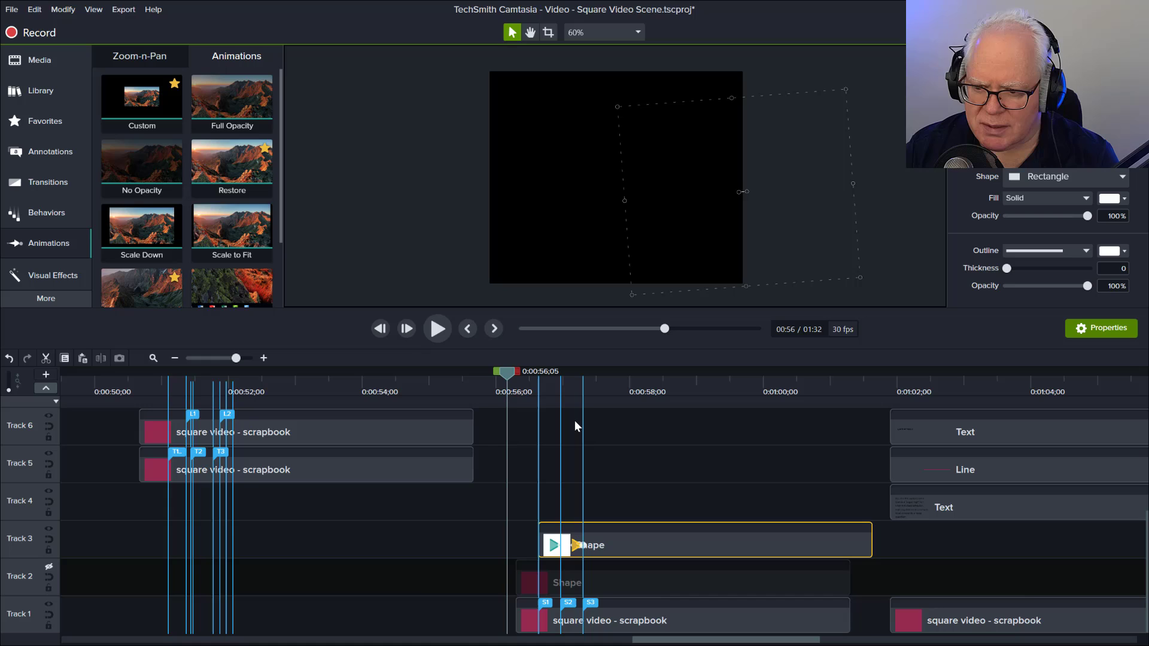
pyautogui.press('space')
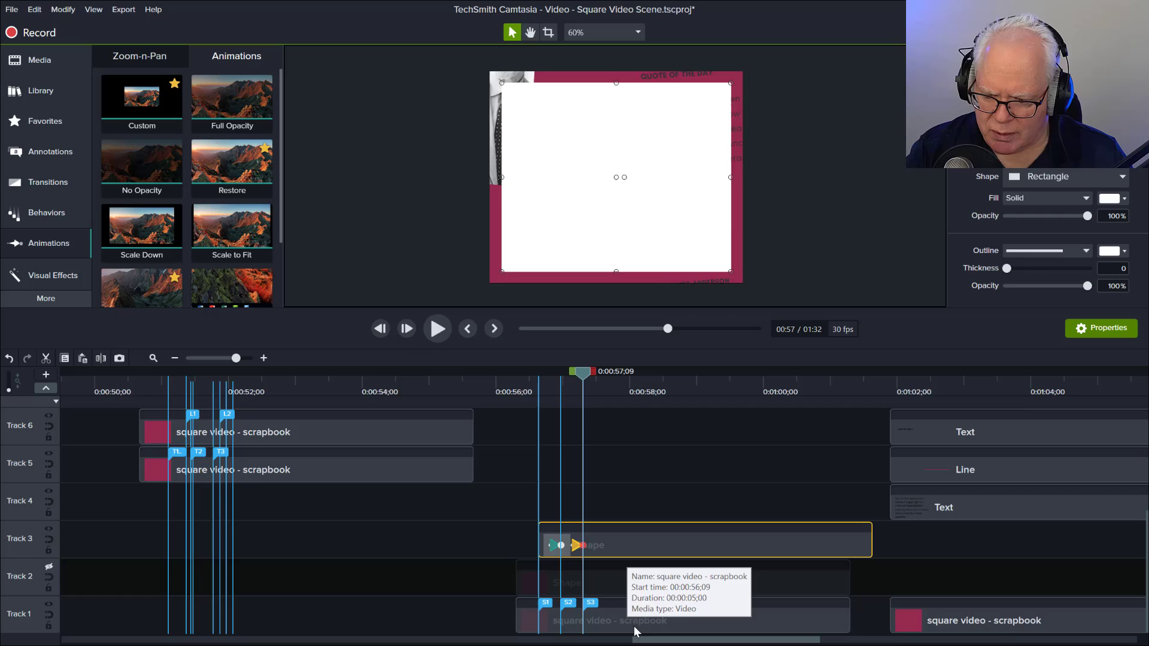
# Swap the next scrapbook template clip onto Track 1 and place the quote Text clip on Track 4 after the Shape clip.
pyautogui.moveTo(635, 632); pyautogui.dragTo(542, 563)
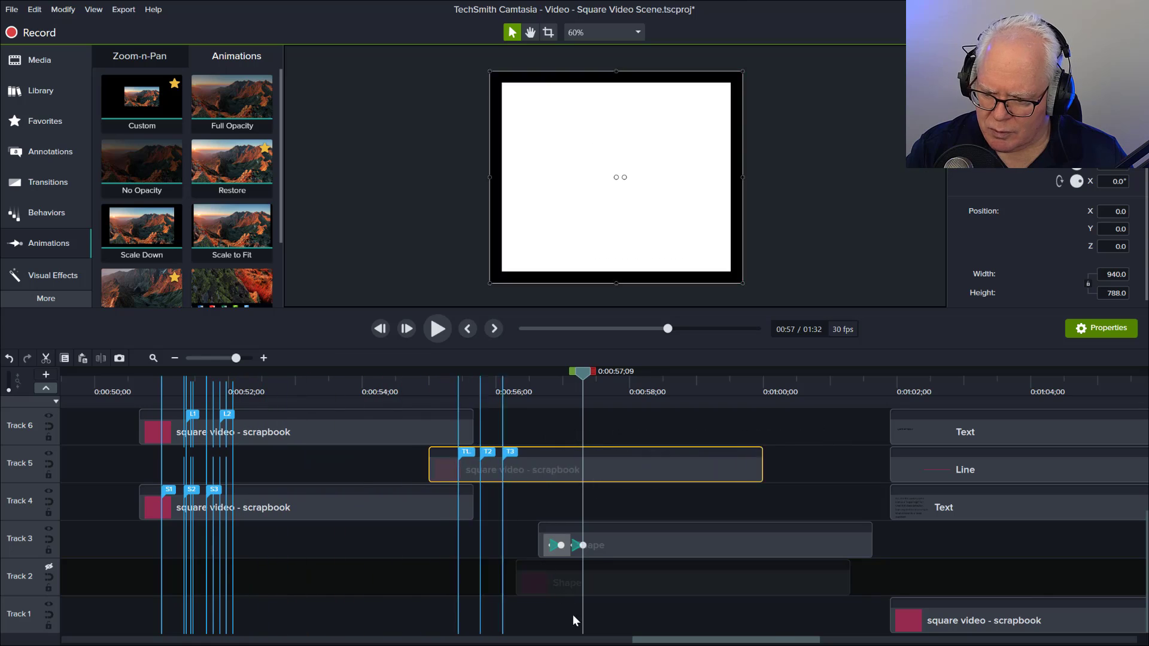
pyautogui.moveTo(573, 616); pyautogui.dragTo(642, 642)
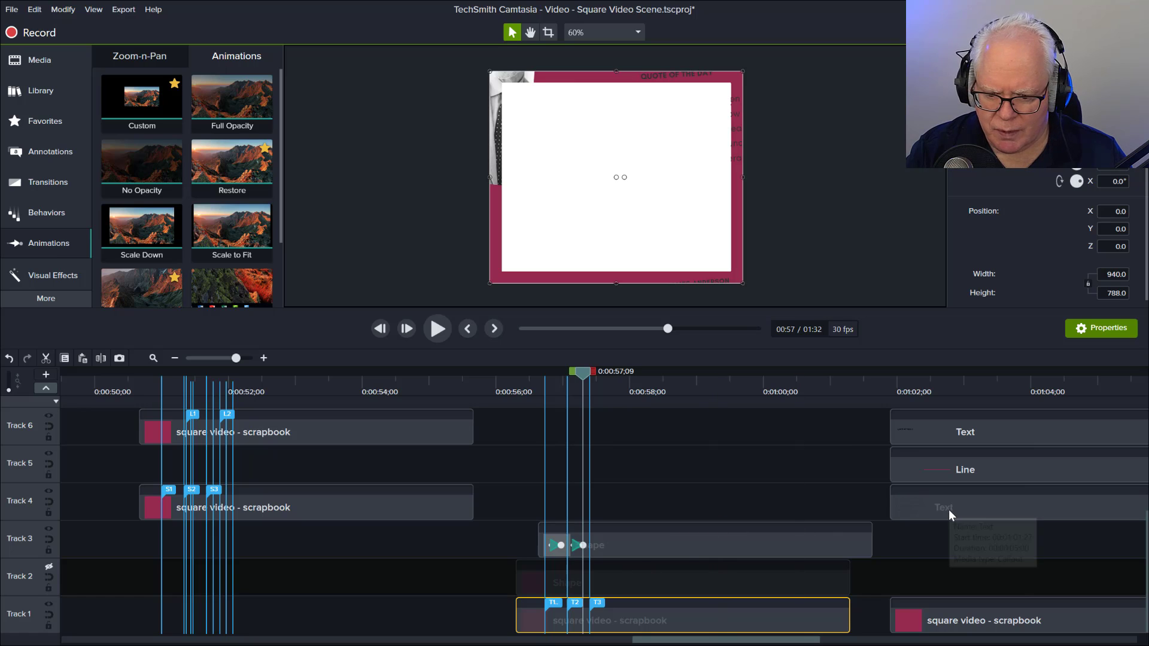
pyautogui.moveTo(932, 511); pyautogui.dragTo(590, 523)
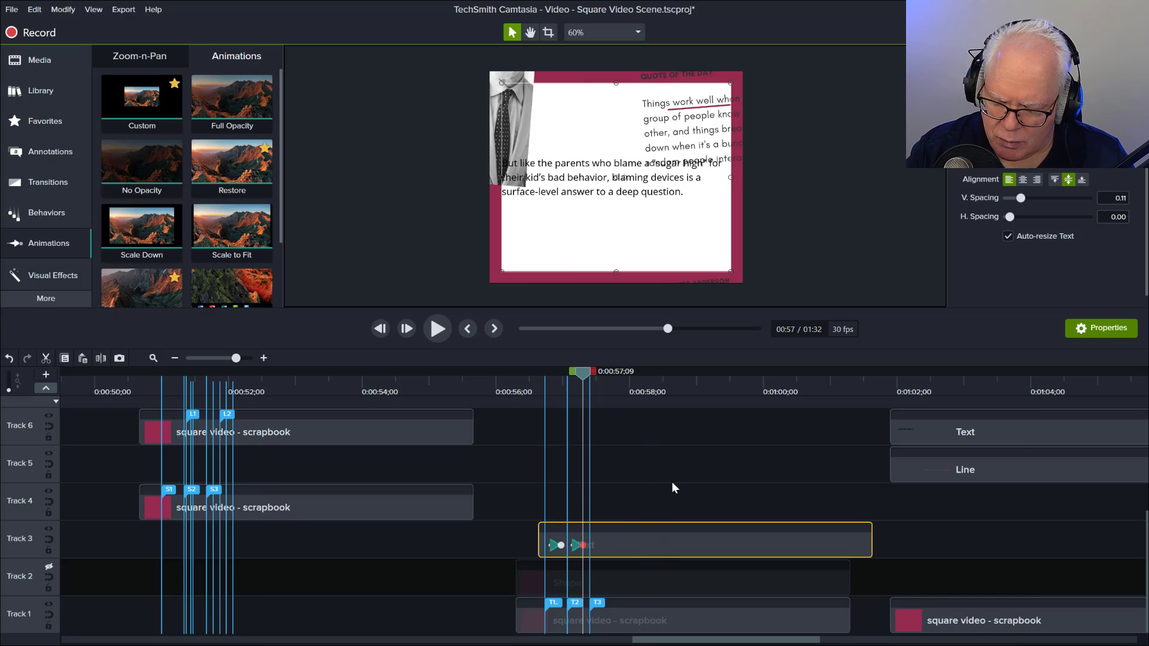
pyautogui.moveTo(680, 485); pyautogui.dragTo(670, 508)
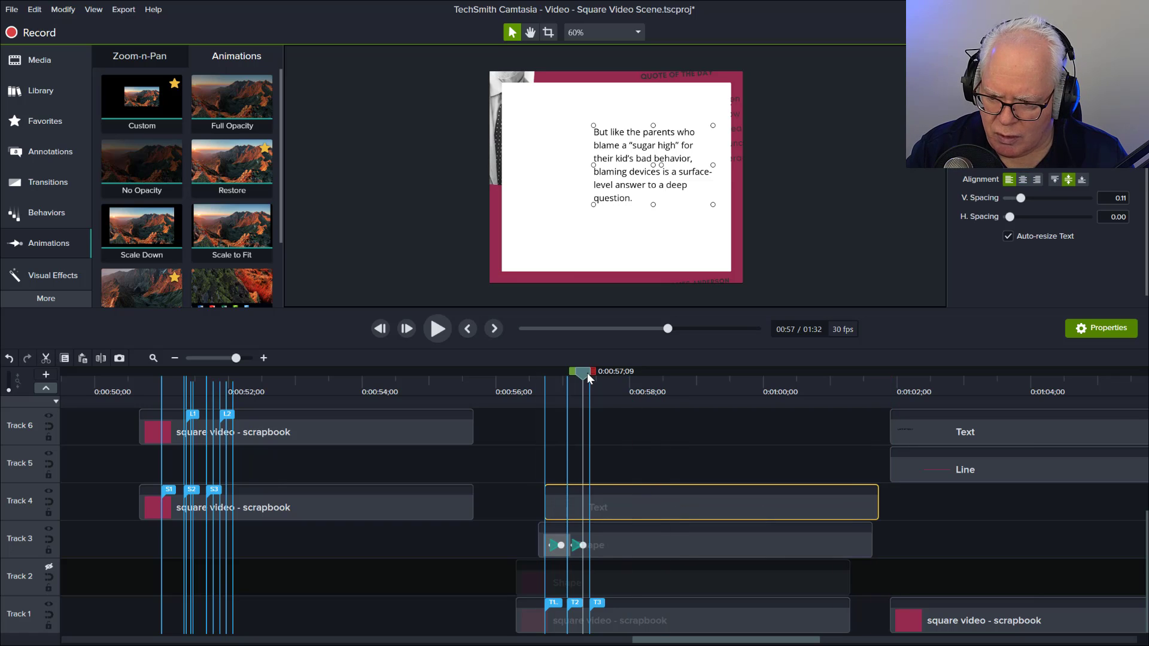
# At marker T1, start the quote text after the shape, moved up-right and tilted slightly clockwise.
pyautogui.moveTo(587, 372); pyautogui.dragTo(541, 390)
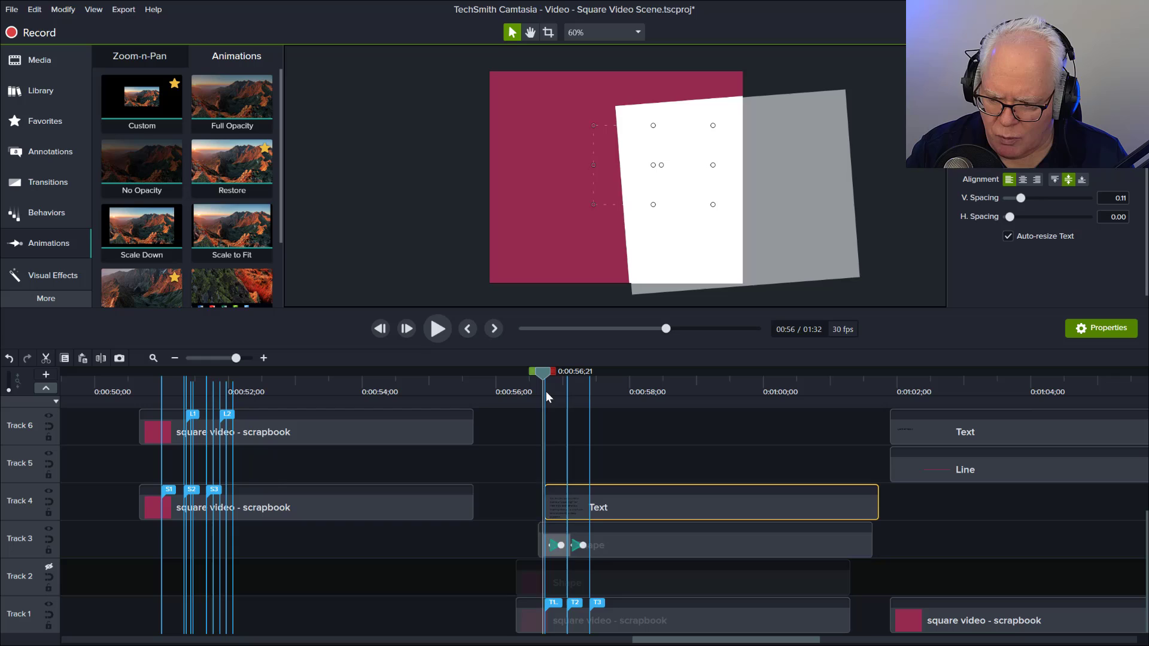
pyautogui.click(551, 602)
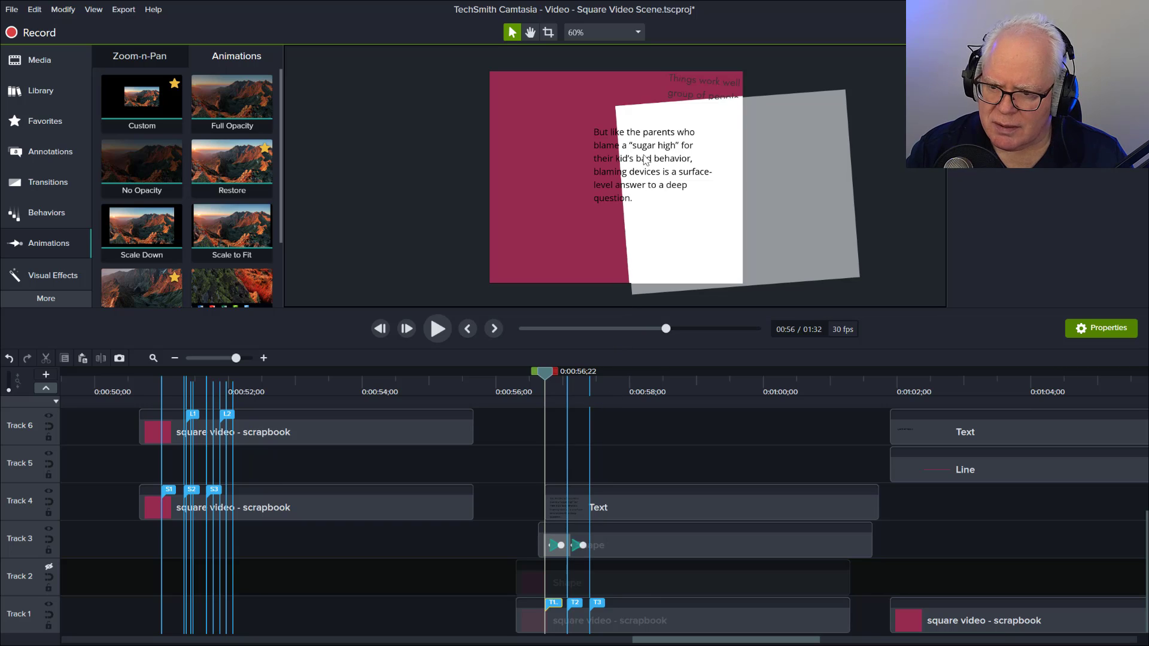
pyautogui.moveTo(631, 151); pyautogui.dragTo(707, 103)
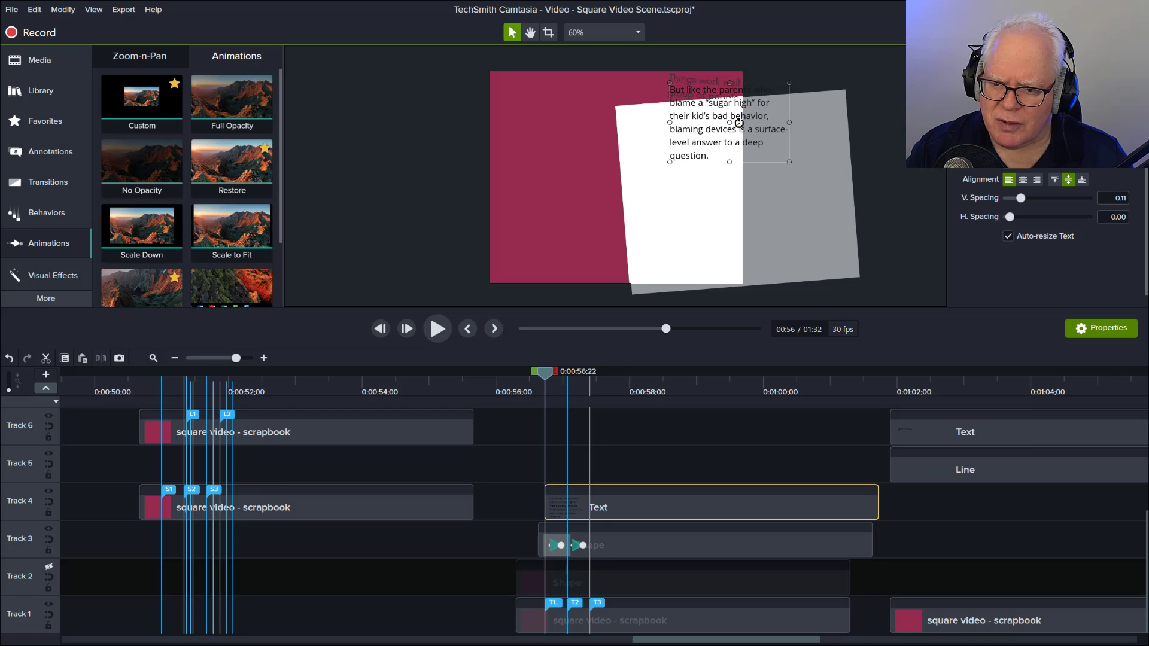
pyautogui.moveTo(738, 123); pyautogui.dragTo(727, 120)
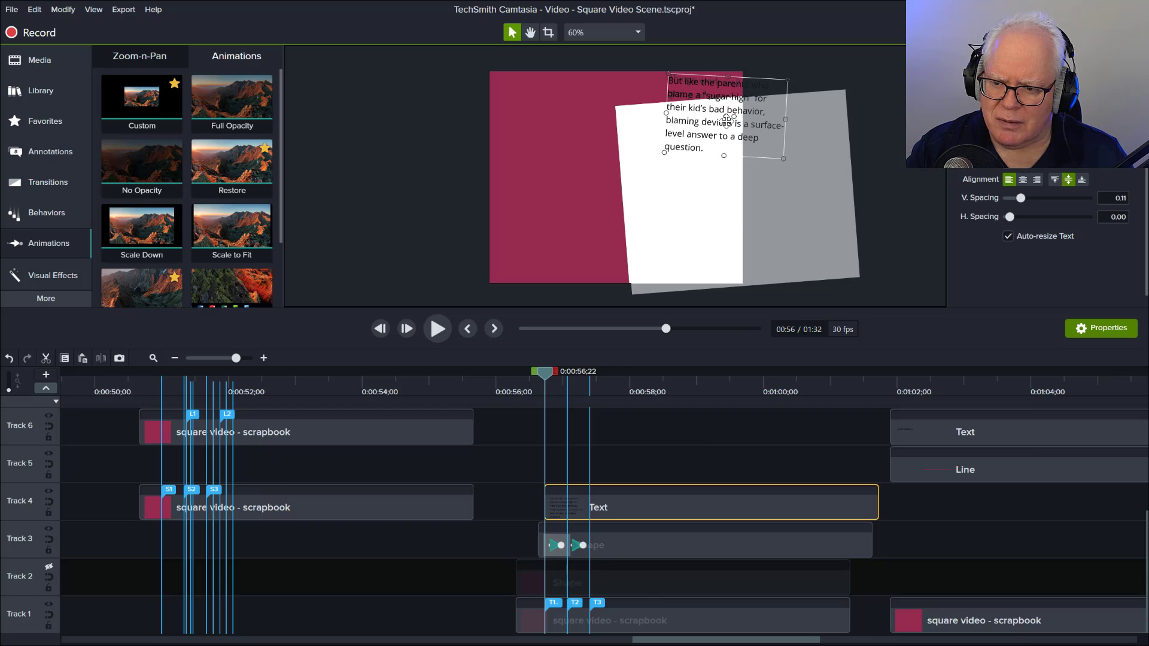
pyautogui.click(576, 604)
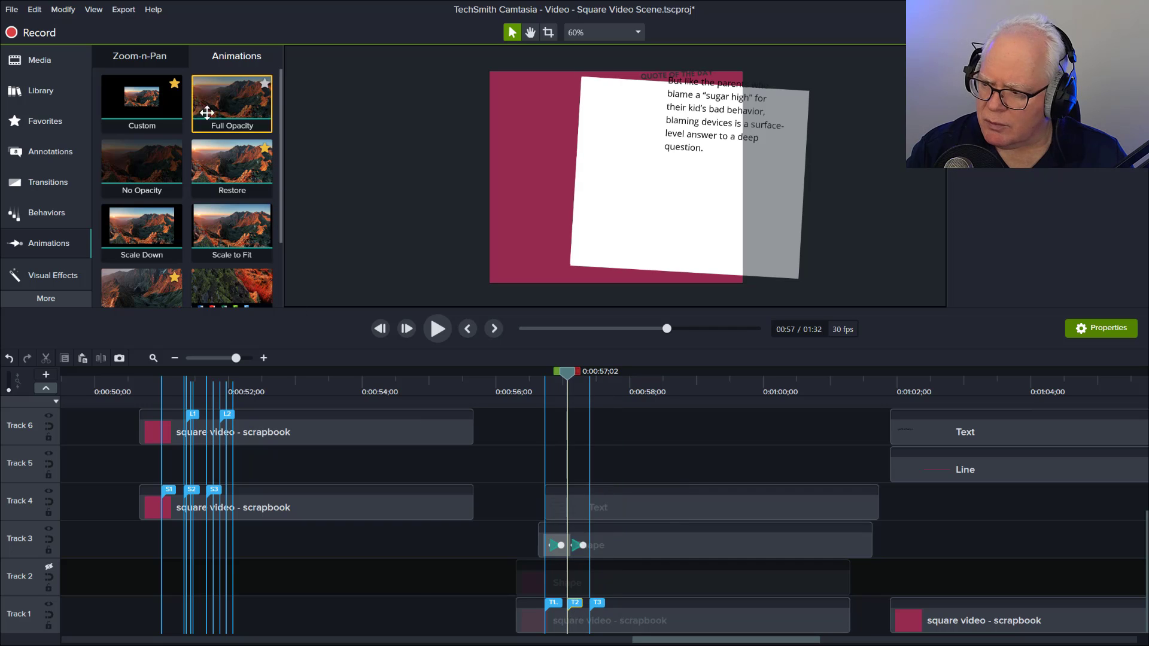
# Apply a Custom animation to the quote Text clip and make it start earlier, at marker T2.
pyautogui.moveTo(144, 111); pyautogui.dragTo(612, 508)
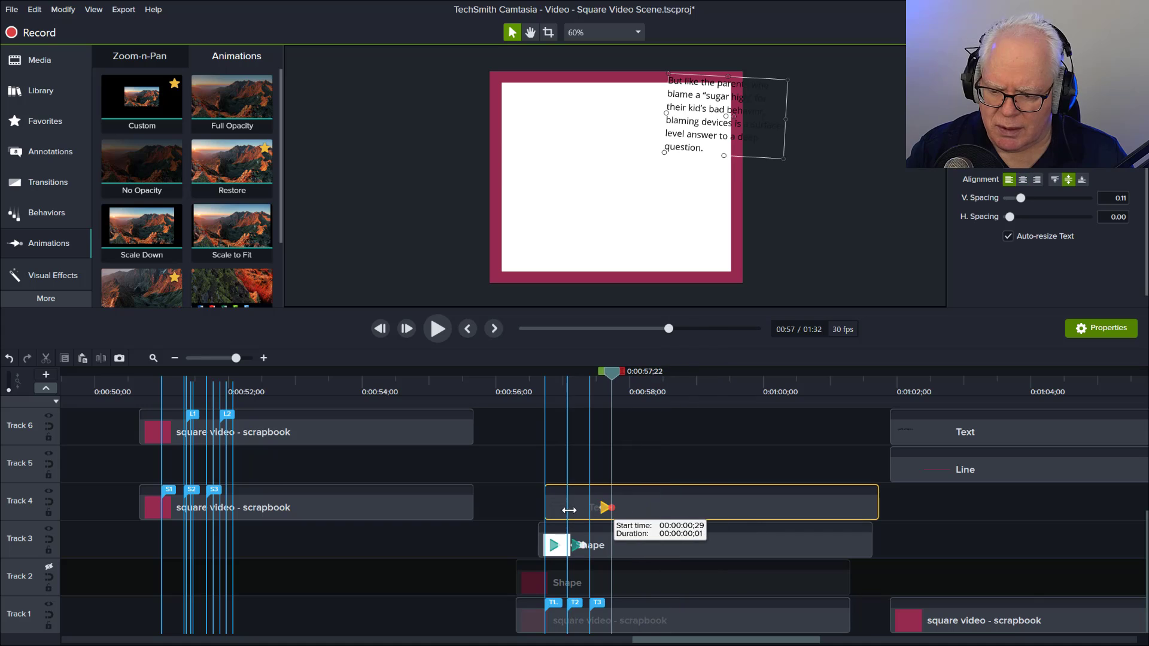
pyautogui.moveTo(174, 128); pyautogui.dragTo(637, 508)
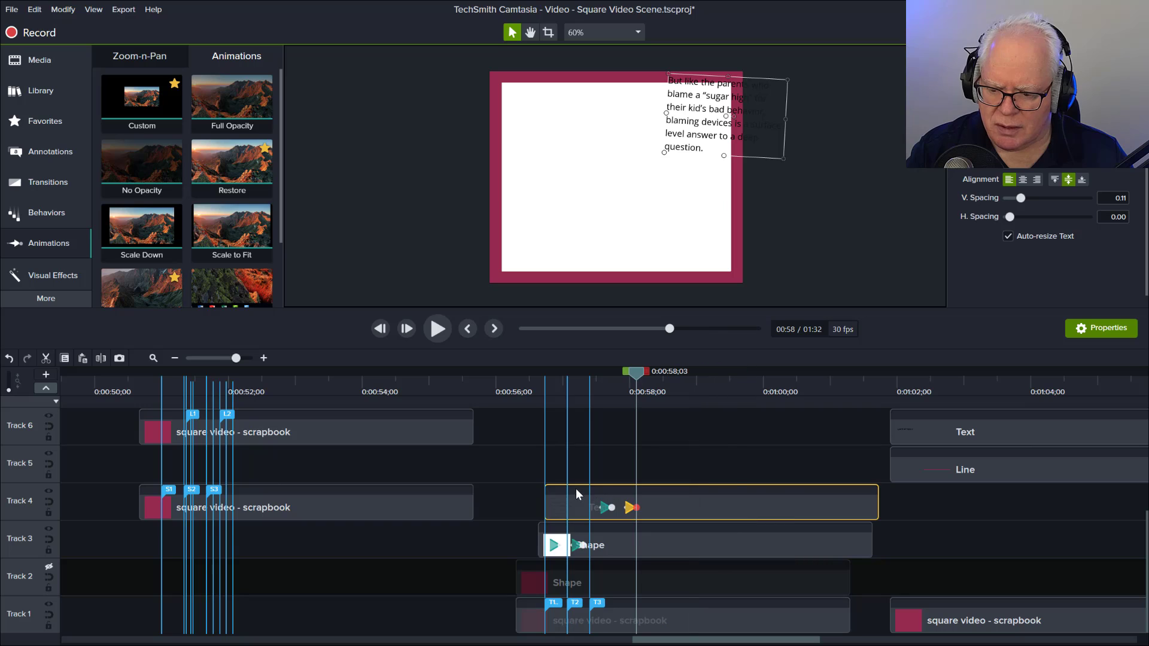
pyautogui.click(578, 605)
pyautogui.click(576, 604)
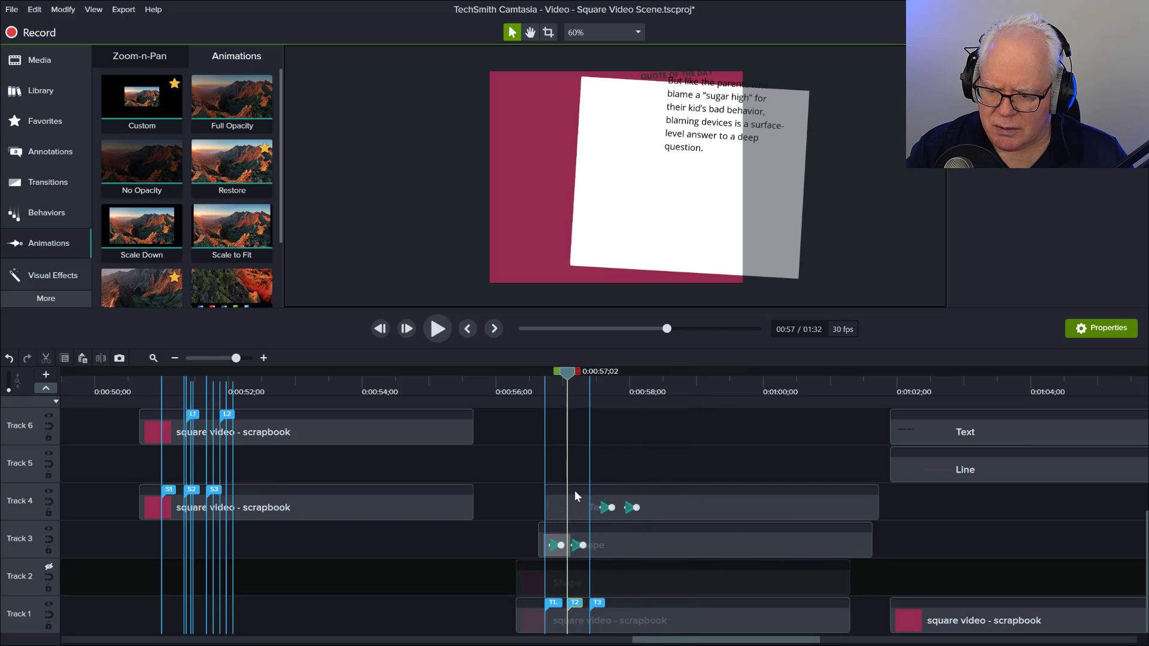
pyautogui.moveTo(608, 512); pyautogui.dragTo(556, 510)
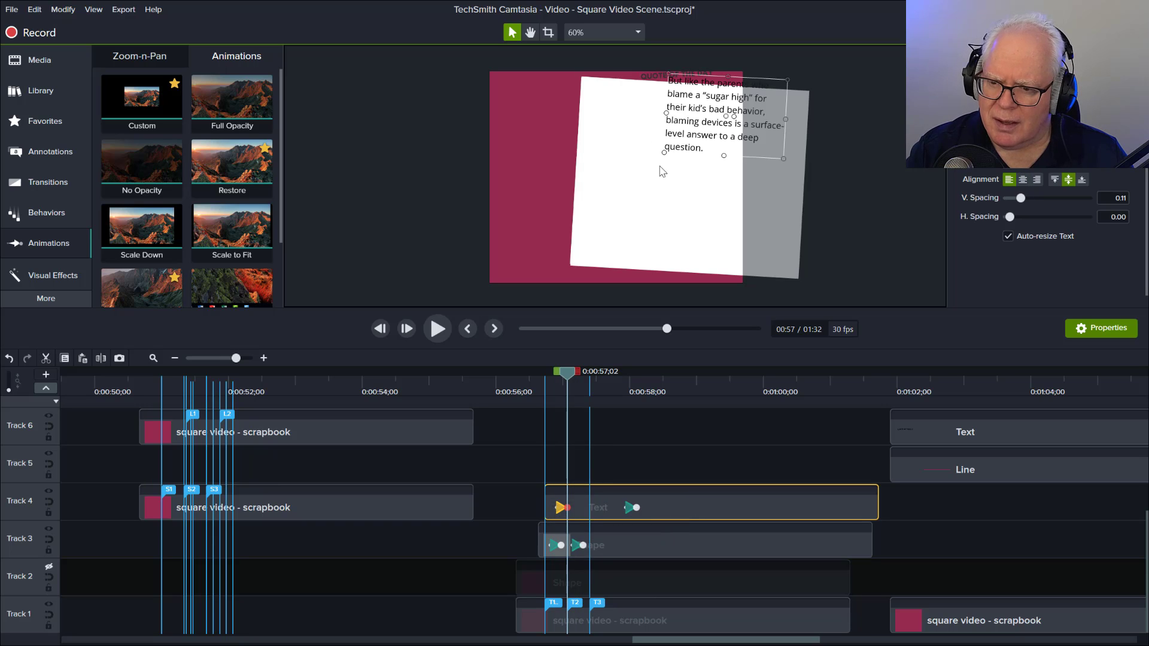
# Hide Track 3 and nudge the quote text down to overlay the template's quote text.
pyautogui.moveTo(688, 185)
pyautogui.mouseDown()
pyautogui.moveTo(668, 264)
pyautogui.moveTo(685, 207)
pyautogui.mouseUp()
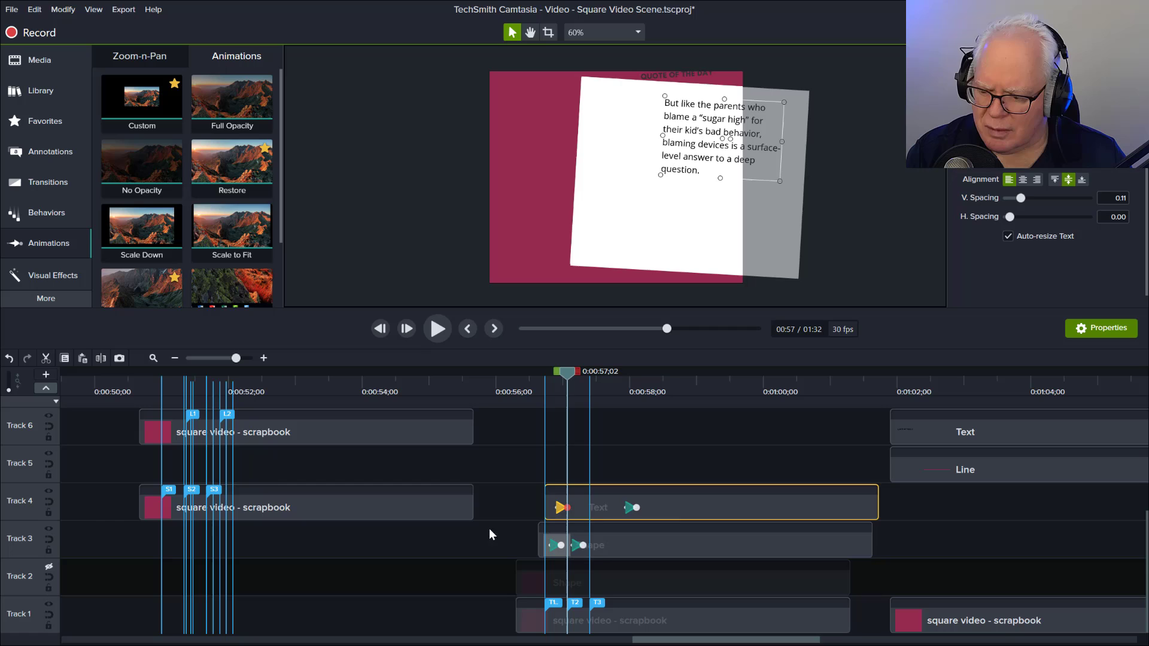
pyautogui.click(50, 529)
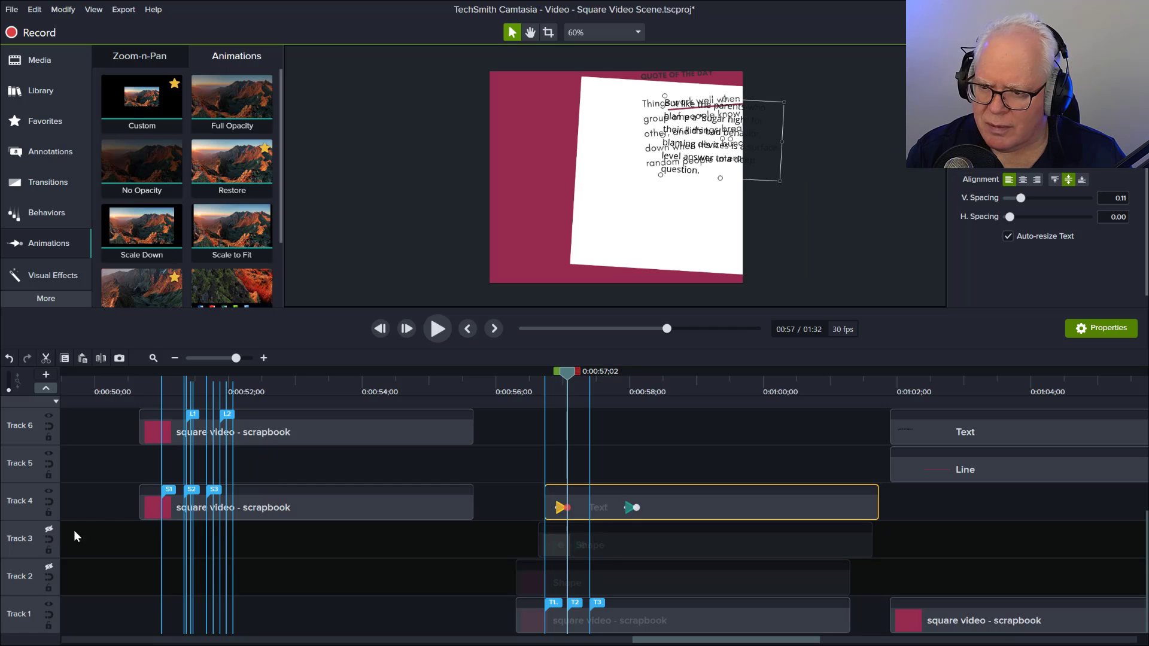
pyautogui.moveTo(717, 149)
pyautogui.mouseDown()
pyautogui.moveTo(698, 153)
pyautogui.moveTo(716, 129)
pyautogui.moveTo(721, 151)
pyautogui.mouseUp()
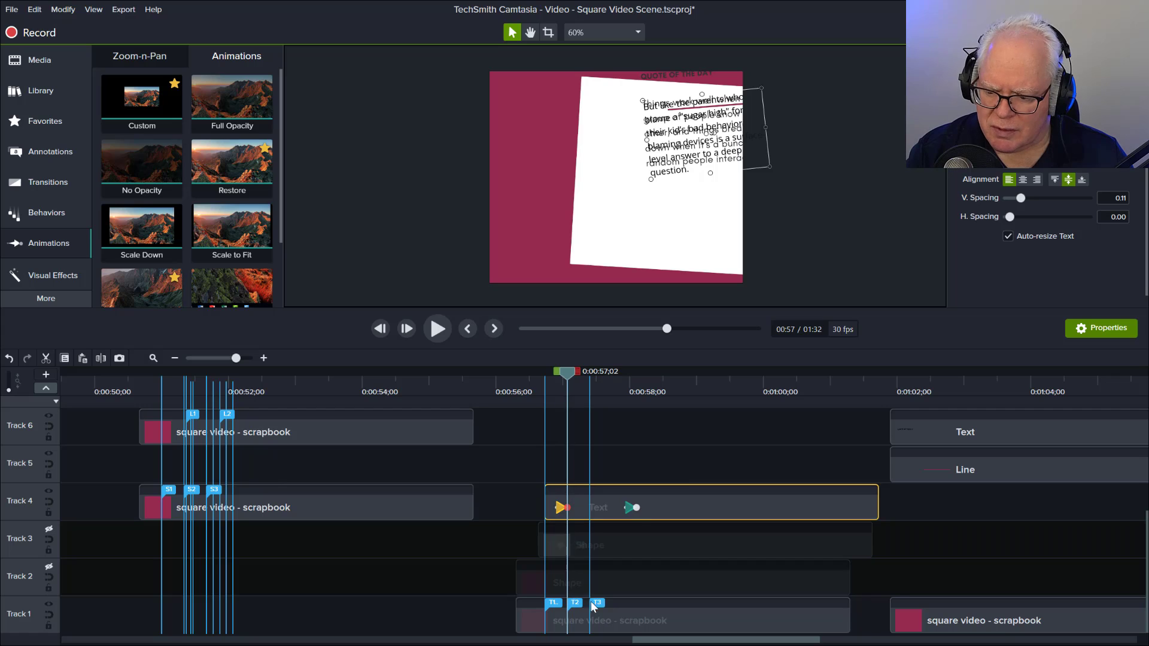
# At marker T3, start the text animation at 0;14, set the text level over the body text, and show Track 3 again.
pyautogui.click(598, 601)
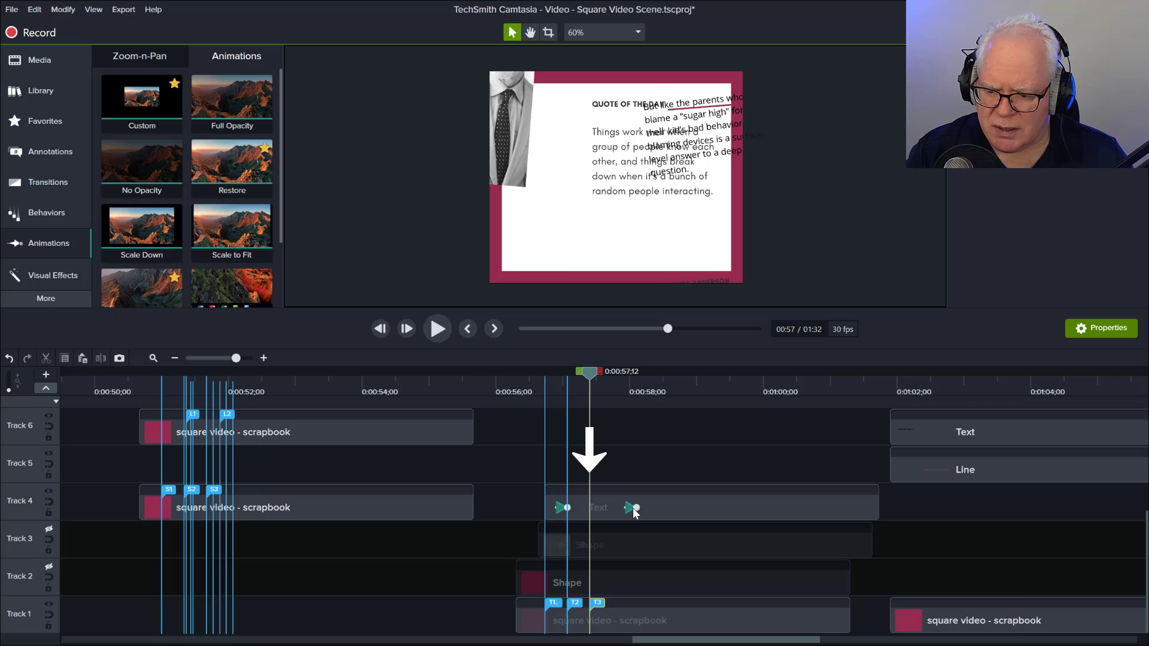
pyautogui.moveTo(631, 508); pyautogui.dragTo(576, 524)
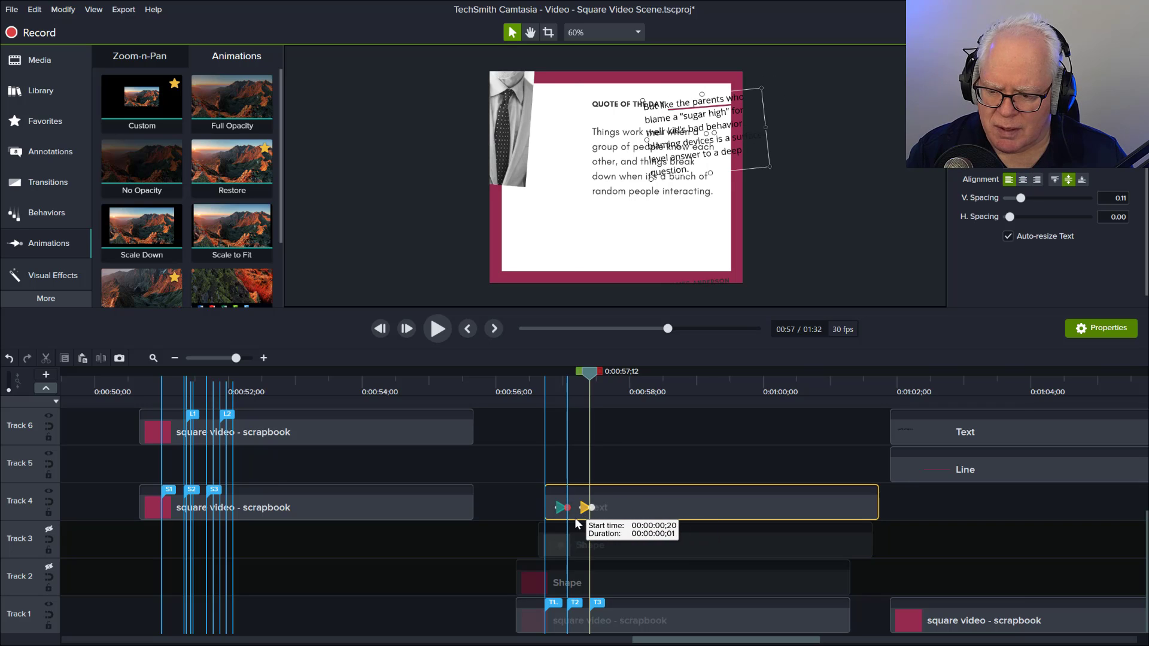
pyautogui.moveTo(581, 511); pyautogui.dragTo(576, 516)
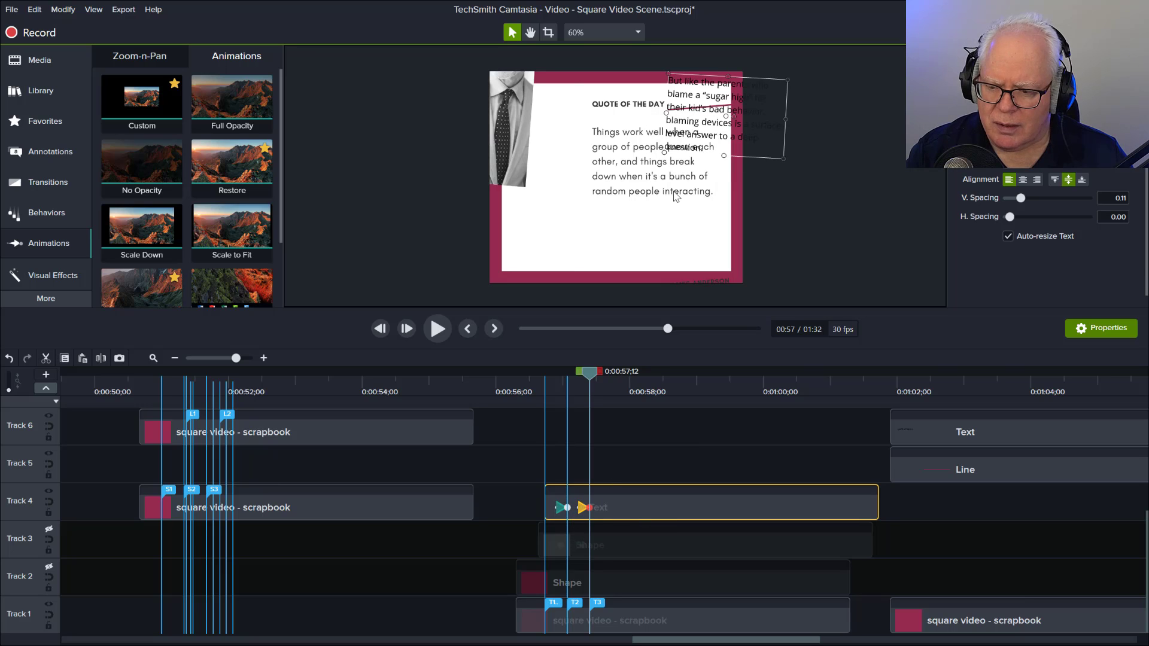
pyautogui.moveTo(696, 128); pyautogui.dragTo(644, 218)
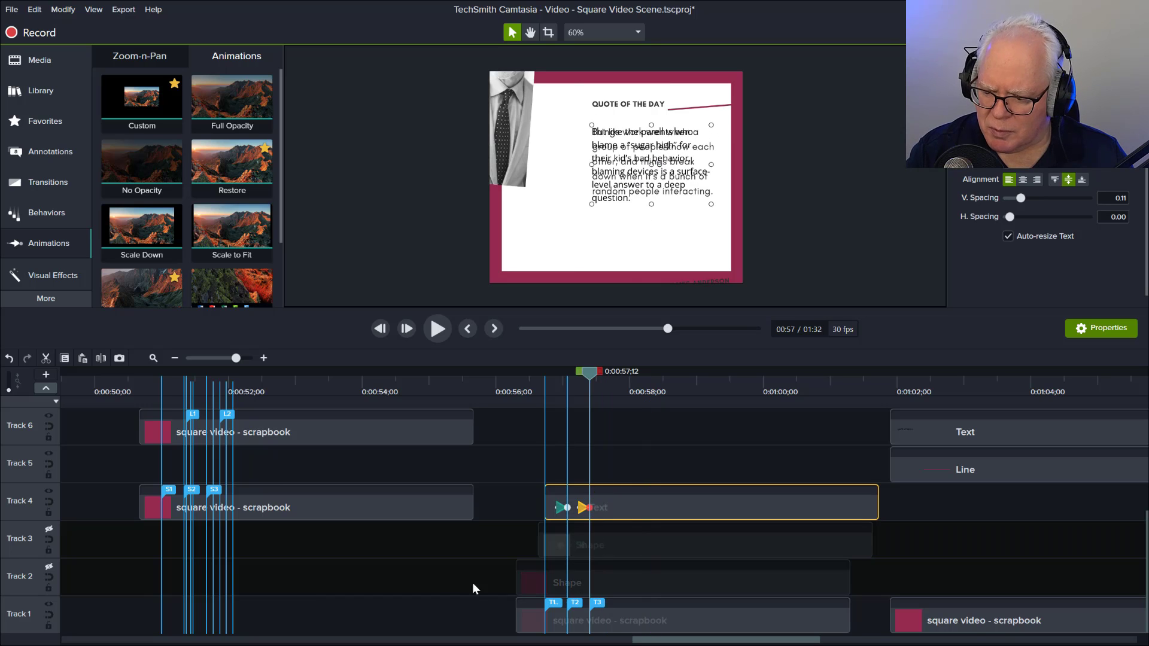
pyautogui.click(49, 531)
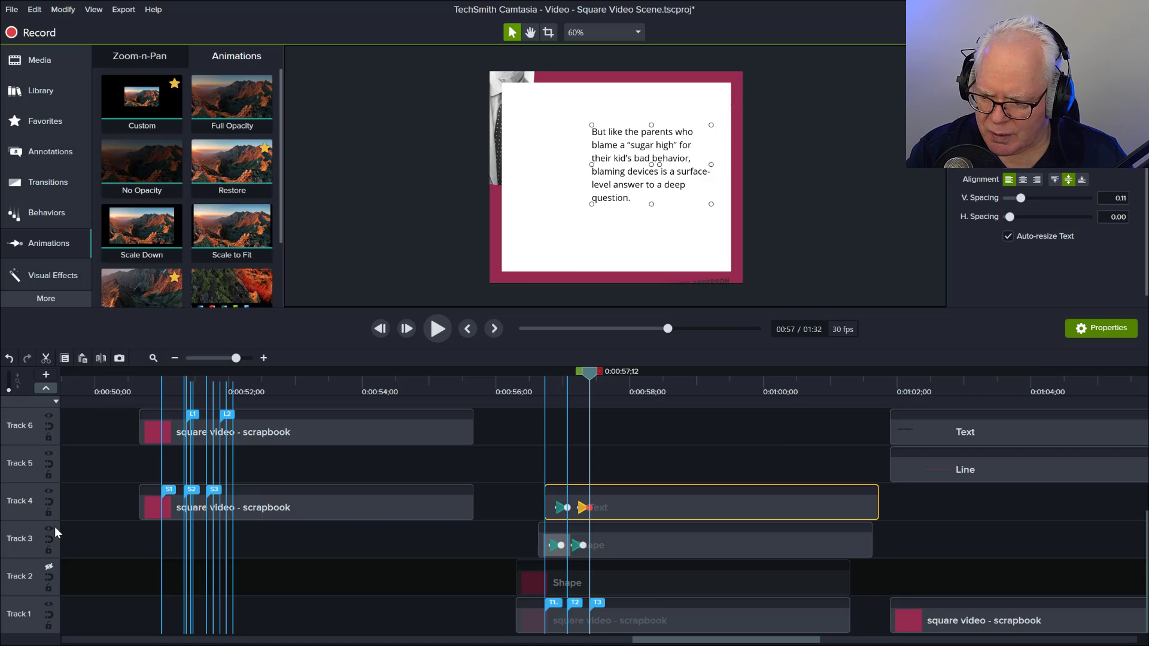
# Undo two recent timeline changes and line up the author name and role clips at 0:00:57;21.
pyautogui.hotkey('ctrl', 'z')
pyautogui.hotkey('ctrl', 'z')
pyautogui.hotkey('ctrl', 'z')
pyautogui.hotkey('ctrl', 'z')
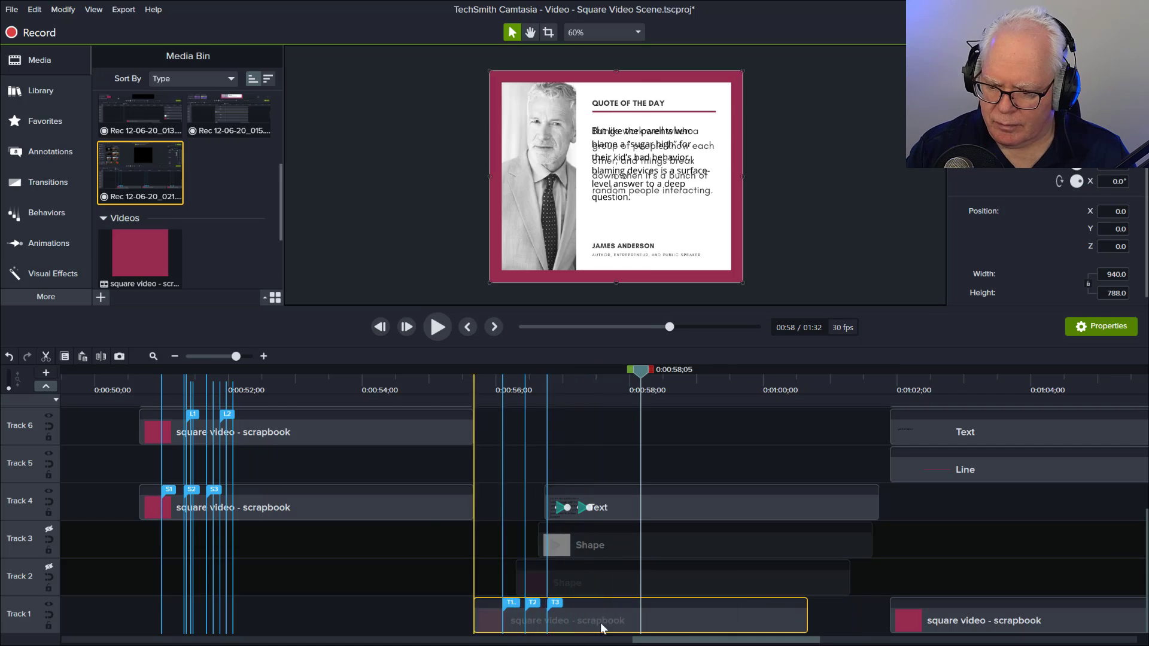
pyautogui.hotkey('ctrl', 'z')
pyautogui.hotkey('ctrl', 'z')
pyautogui.hotkey('ctrl', 'z')
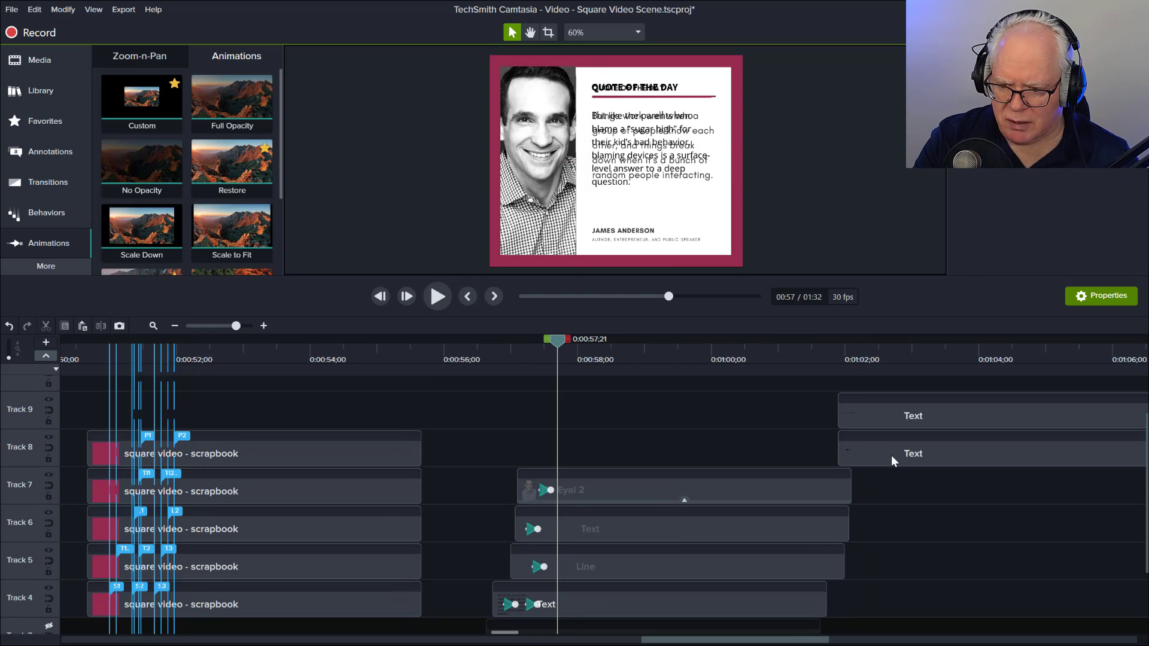
pyautogui.moveTo(892, 461); pyautogui.dragTo(613, 455)
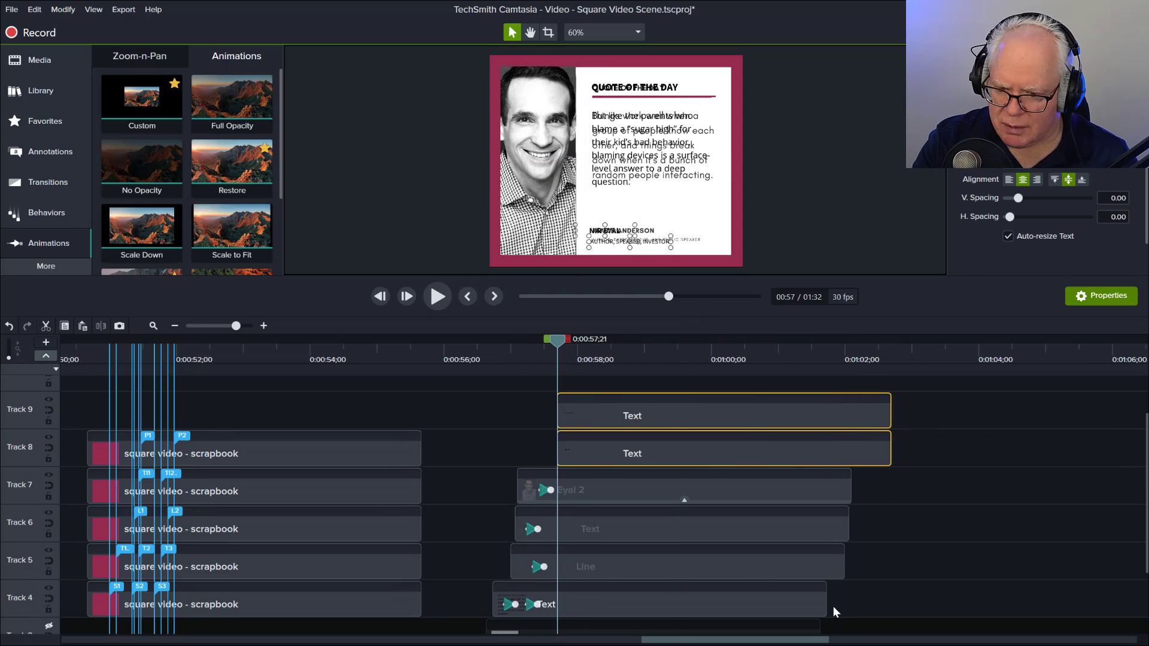